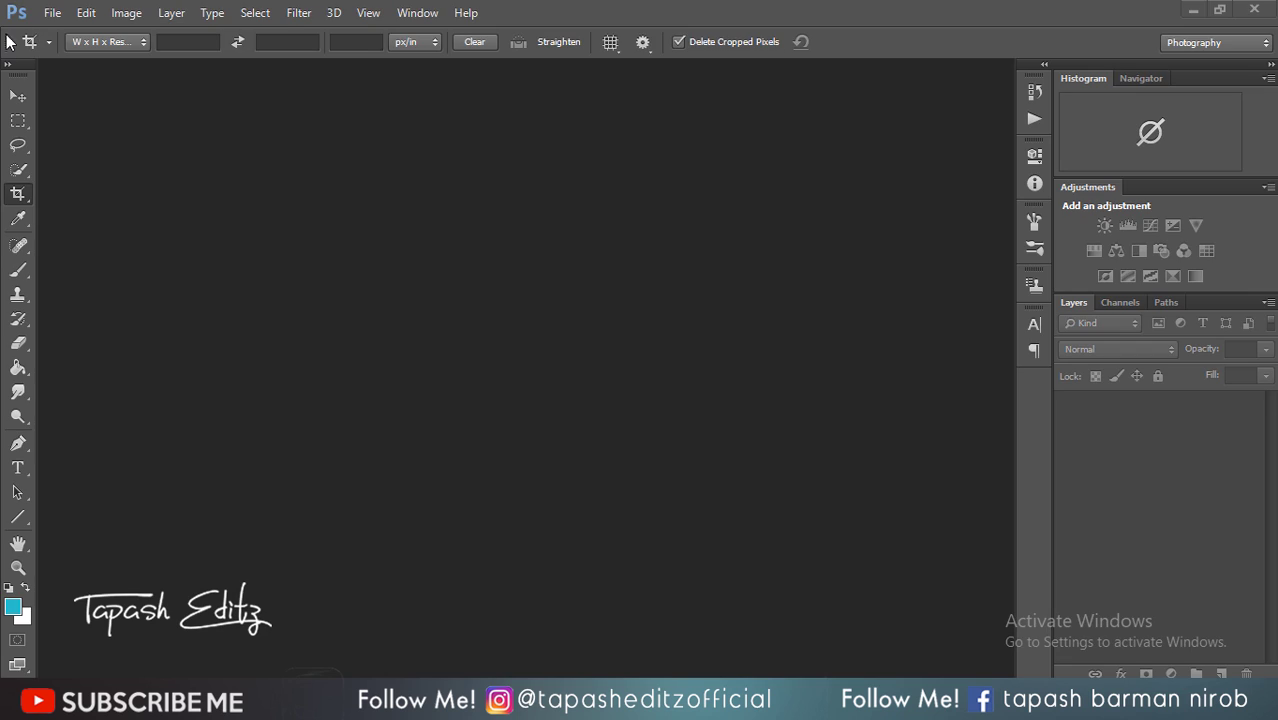
# Open model.jpg from the Instagram folder and unlock its Background into an editable Layer 0
pyautogui.click(52, 12)
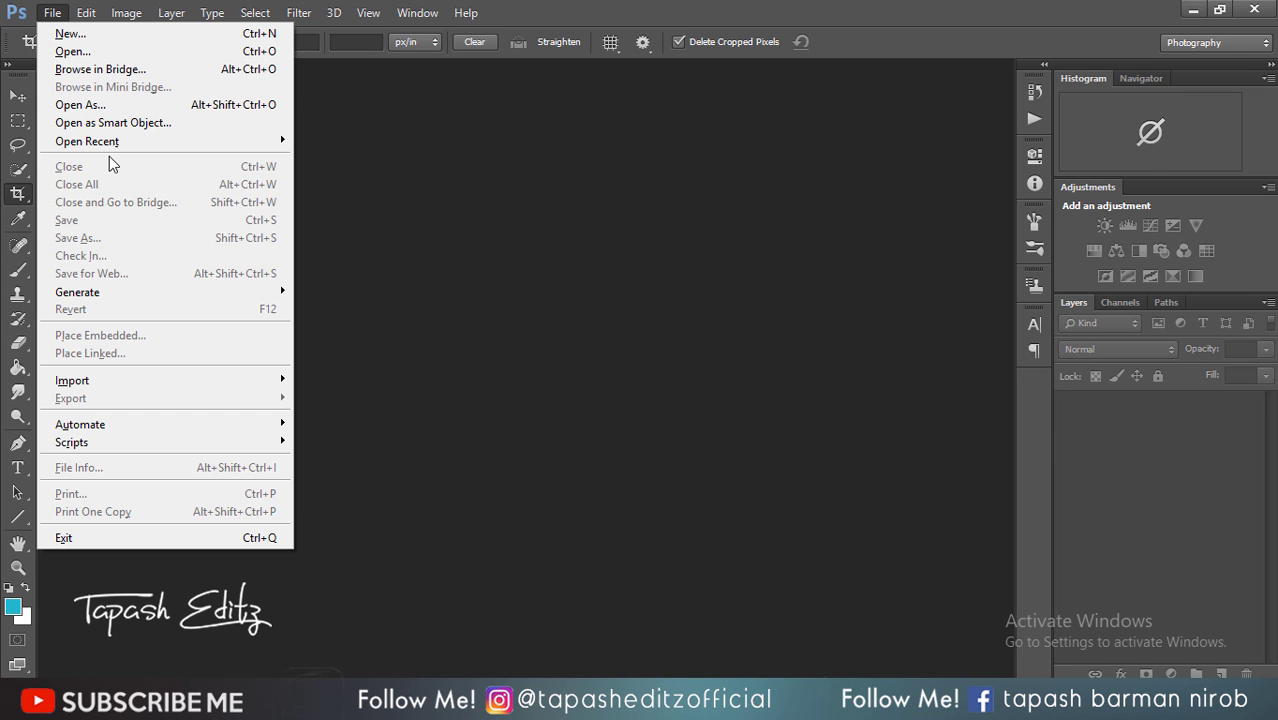
pyautogui.click(83, 57)
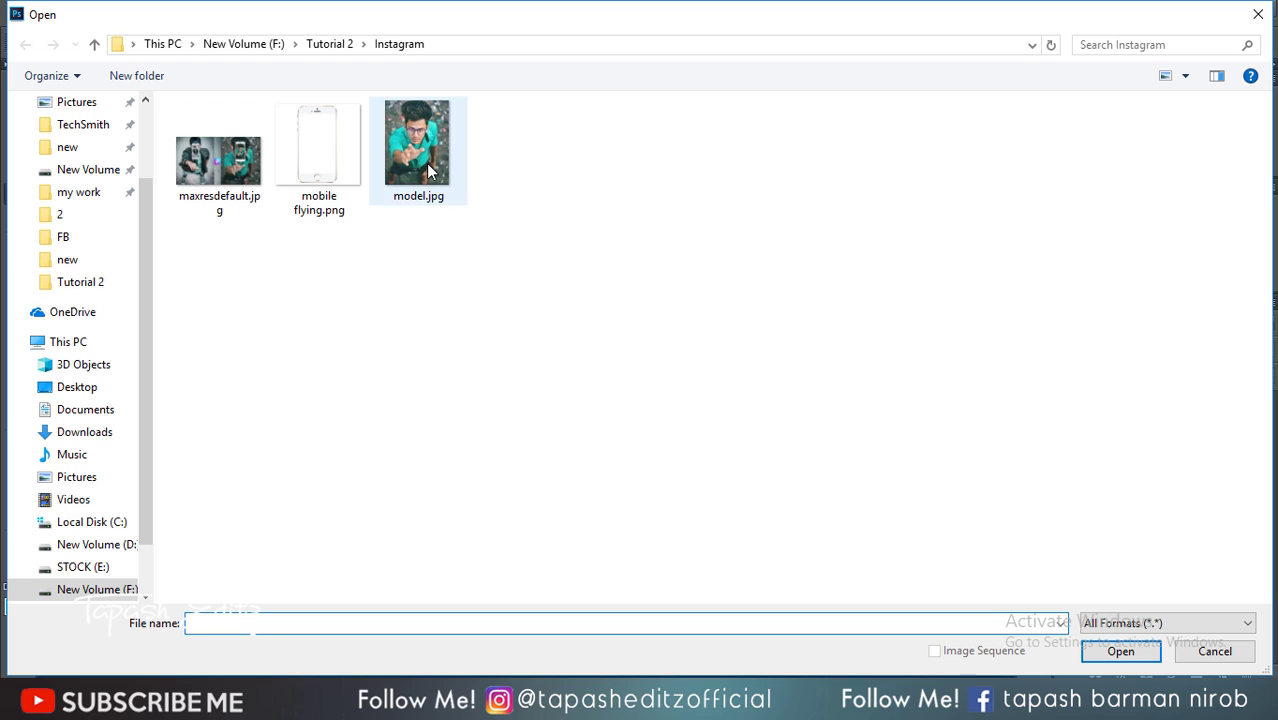
pyautogui.doubleClick(428, 172)
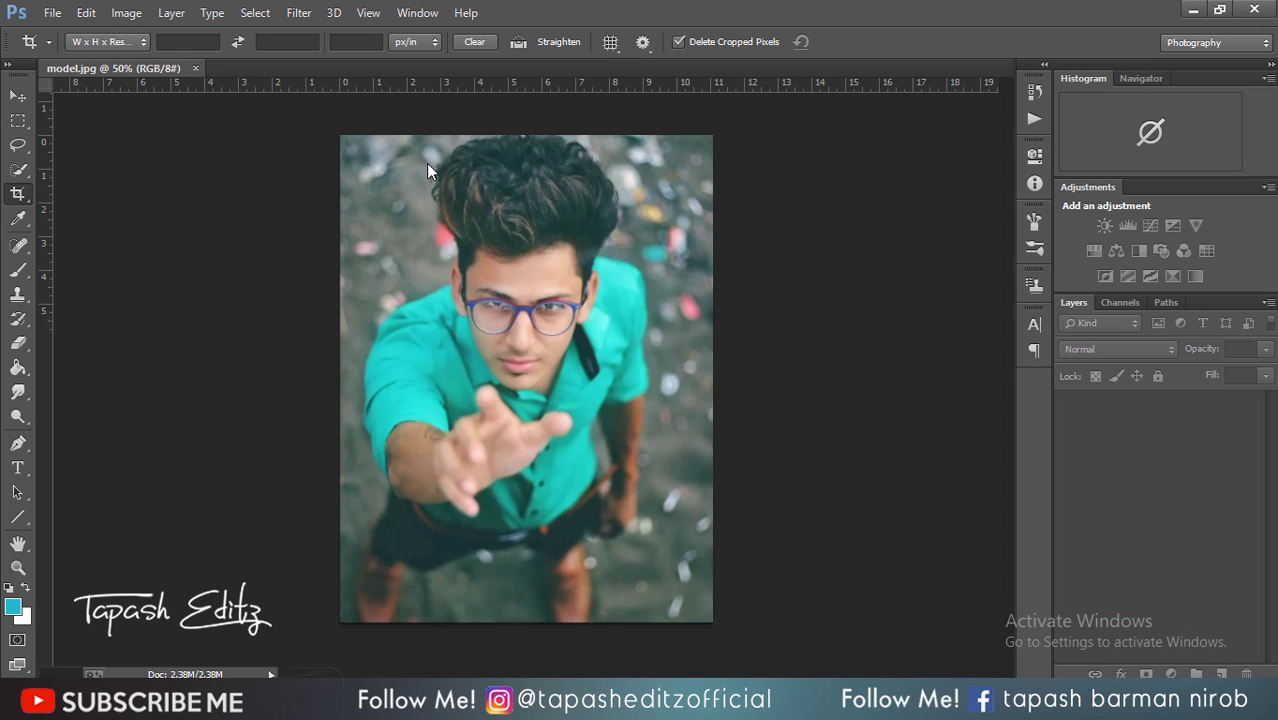
pyautogui.click(18, 96)
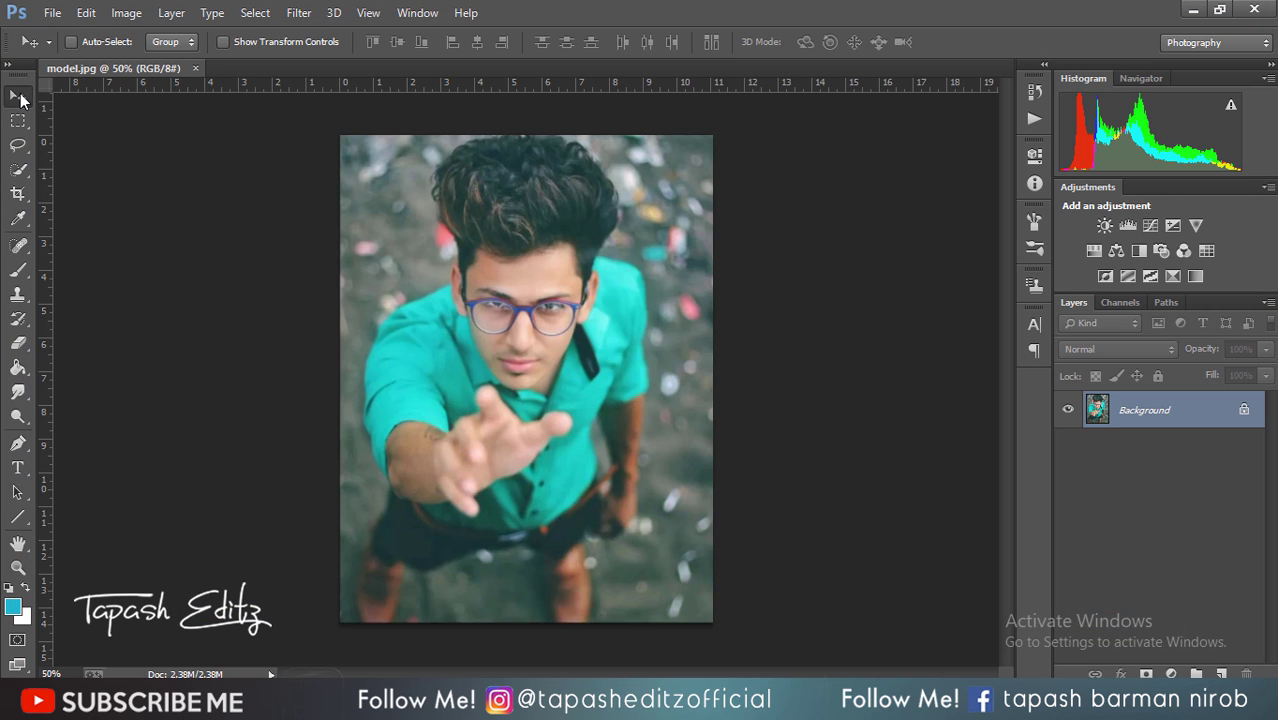
pyautogui.click(1236, 416)
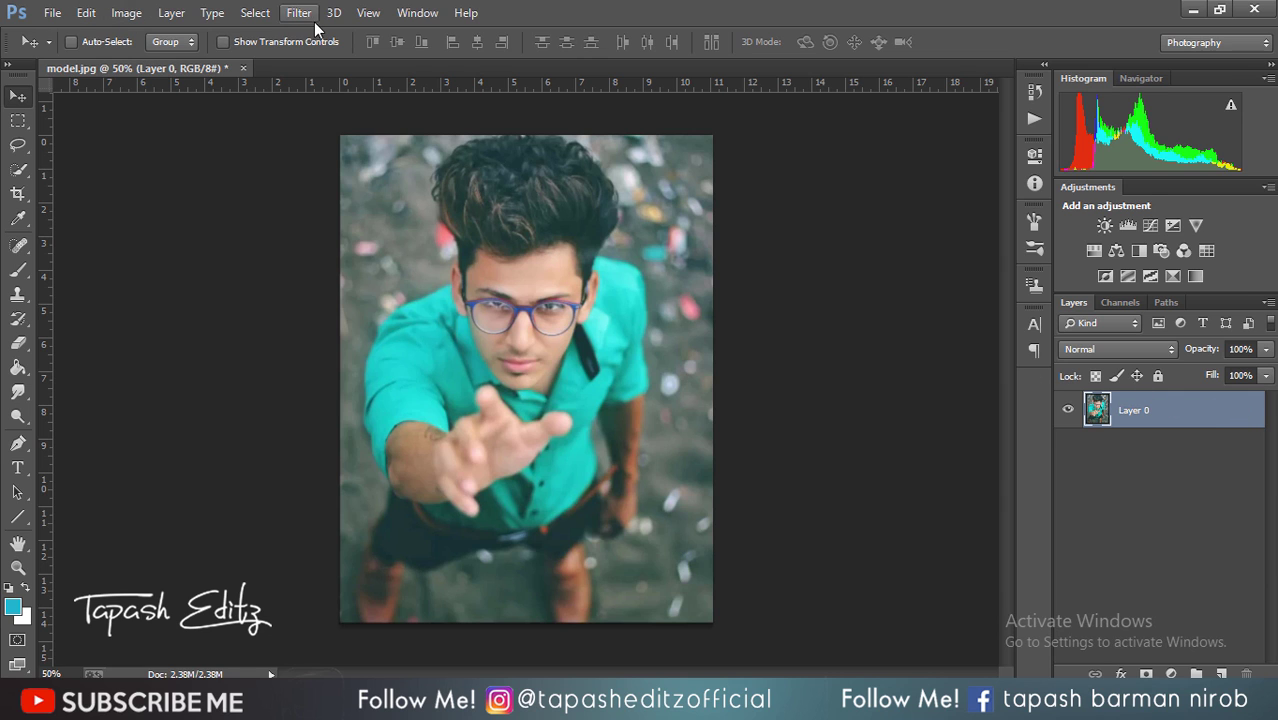
# Apply Shadows/Highlights to Layer 0 with Highlights at 37% and Shadows at 3%
pyautogui.click(126, 13)
pyautogui.moveTo(154, 61)
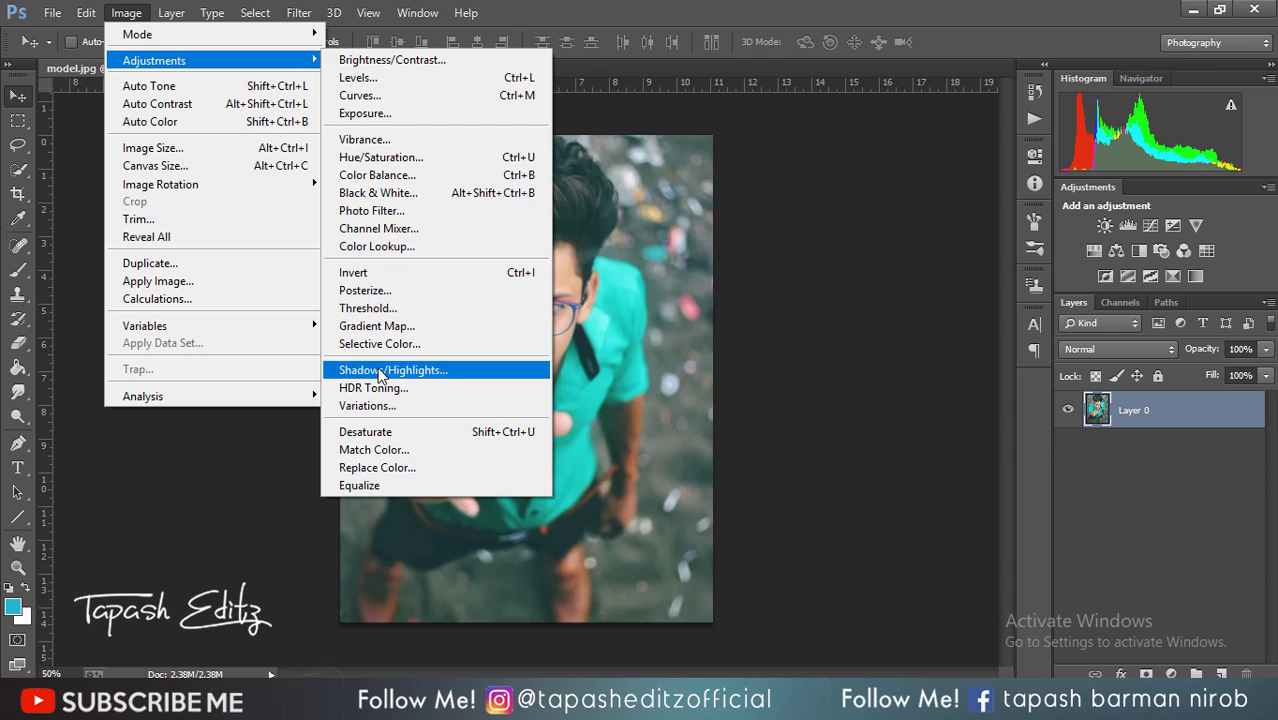
pyautogui.click(390, 370)
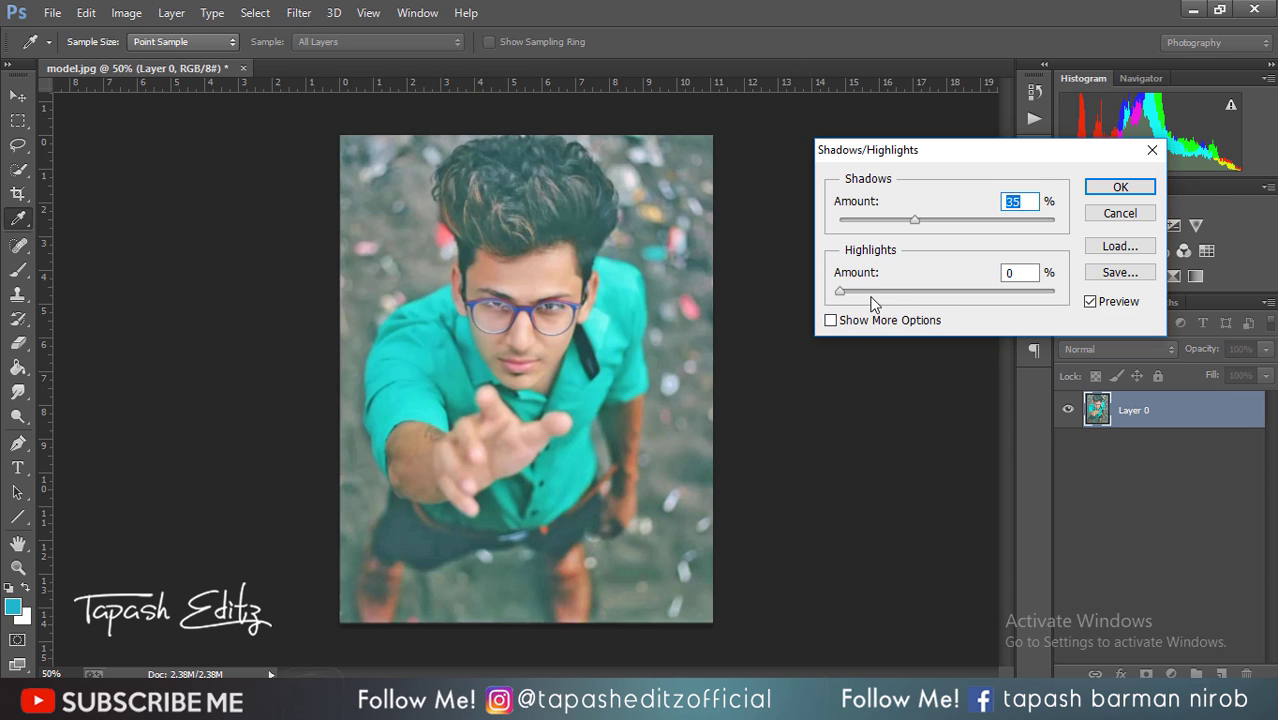
pyautogui.moveTo(888, 292); pyautogui.dragTo(945, 297)
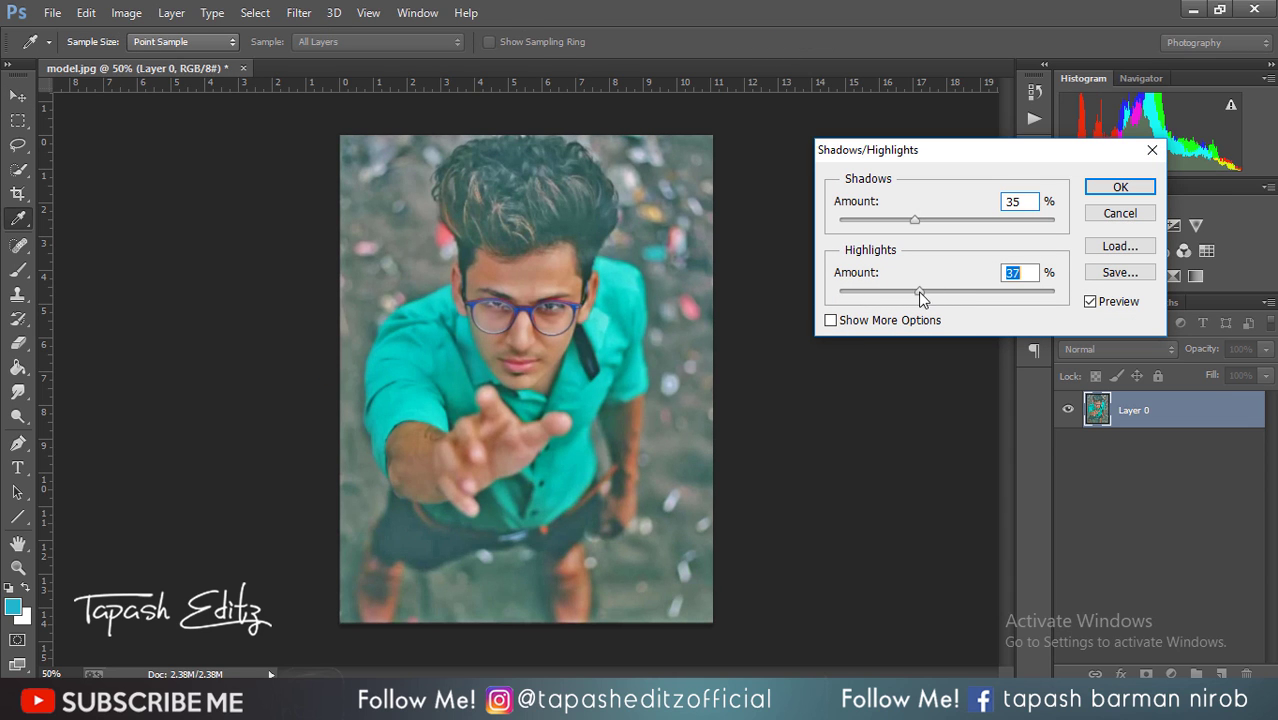
pyautogui.moveTo(914, 220); pyautogui.dragTo(845, 221)
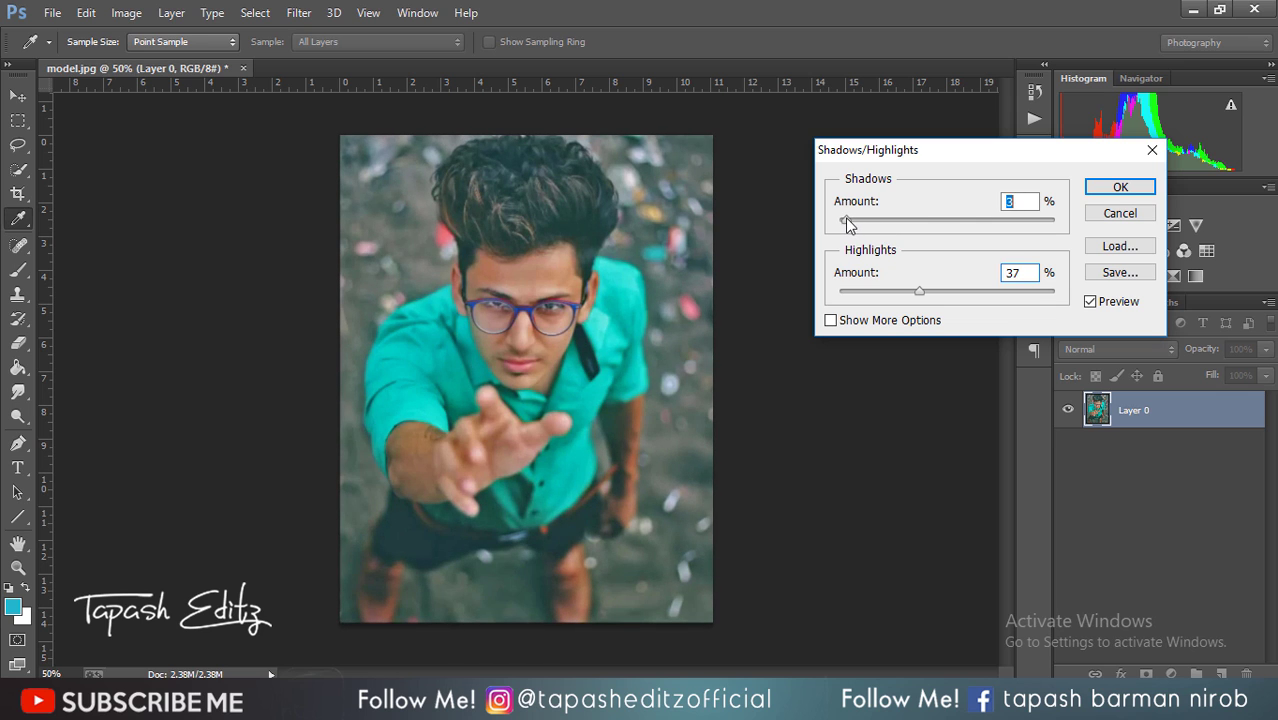
pyautogui.click(1120, 187)
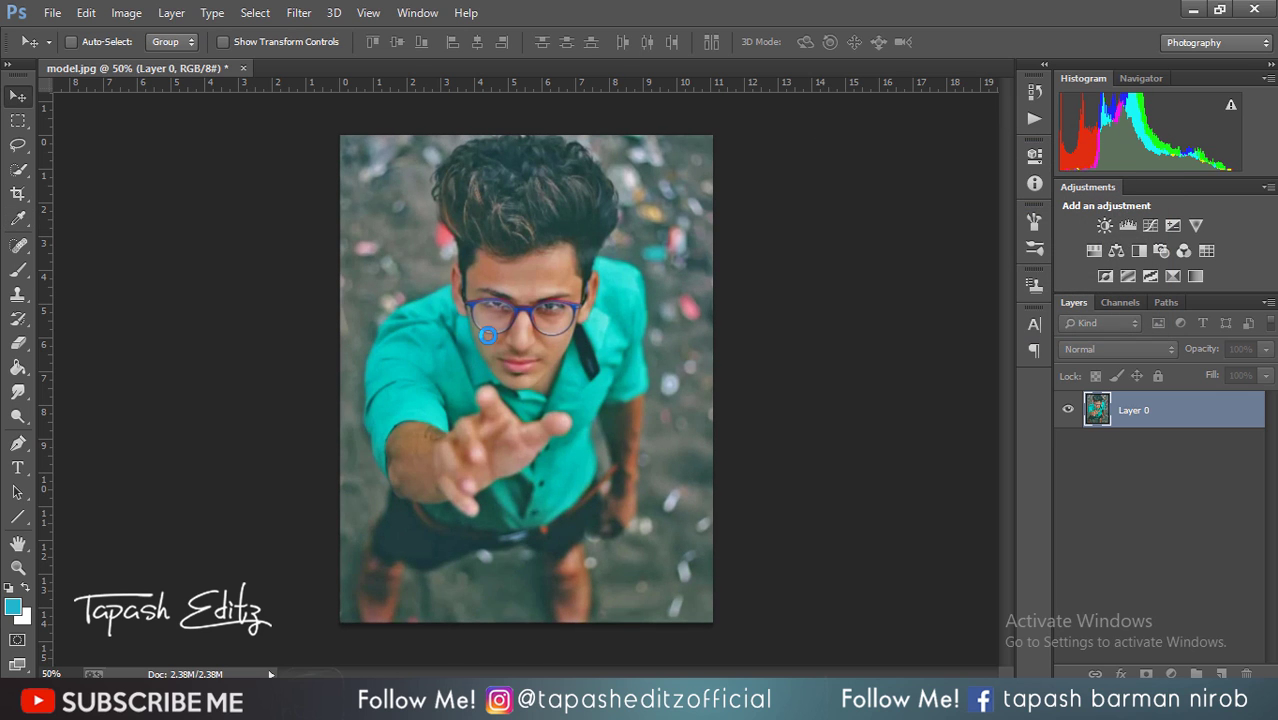
# Duplicate Layer 0 as a new layer named 1
pyautogui.rightClick(1192, 414)
pyautogui.click(860, 171)
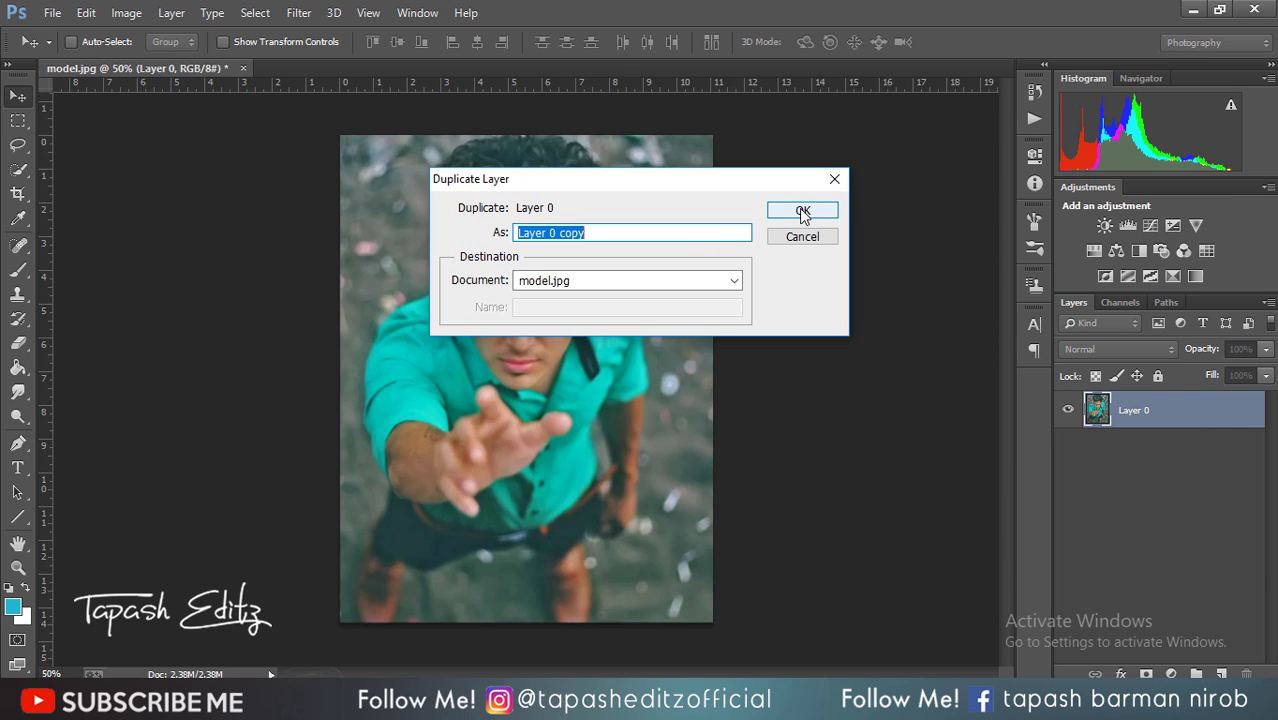
pyautogui.write('1')
pyautogui.click(802, 212)
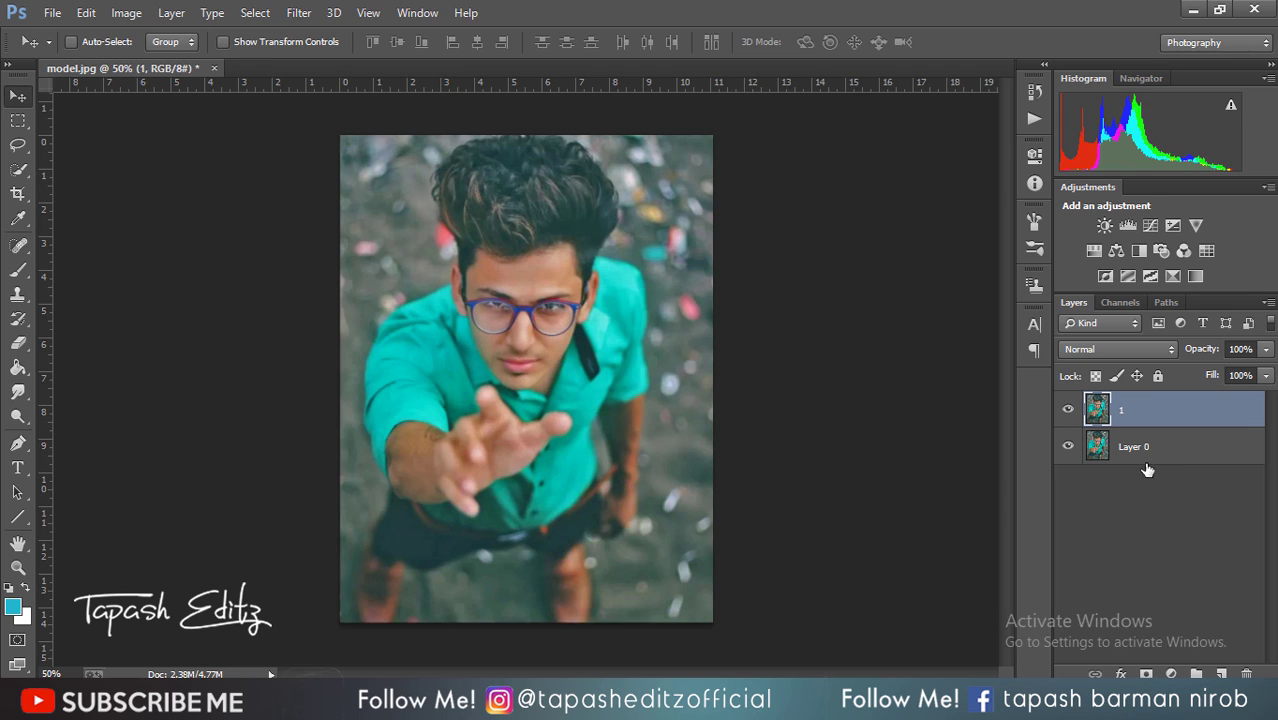
# Hide layer 1 and make Layer 0 the active layer
pyautogui.click(1141, 449)
pyautogui.click(1110, 410)
pyautogui.click(1067, 409)
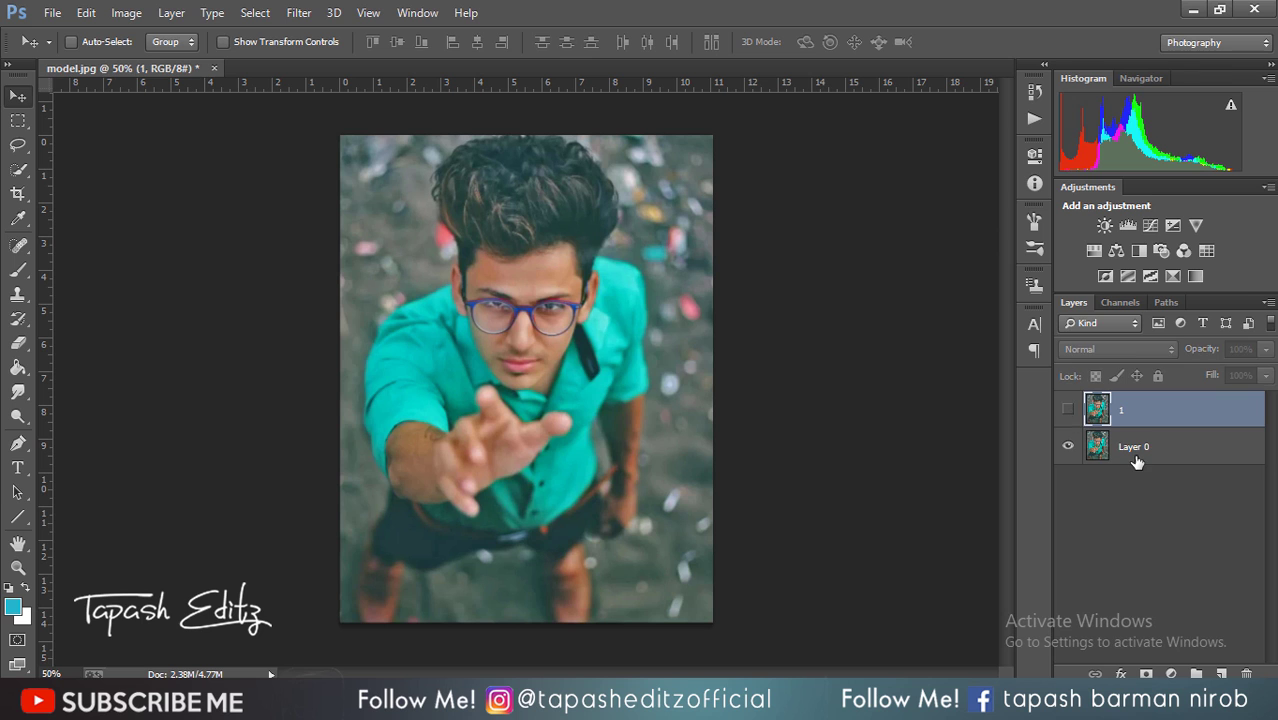
pyautogui.click(1138, 450)
# Apply a 4.2-pixel Gaussian Blur to Layer 0
pyautogui.click(299, 12)
pyautogui.moveTo(308, 220)
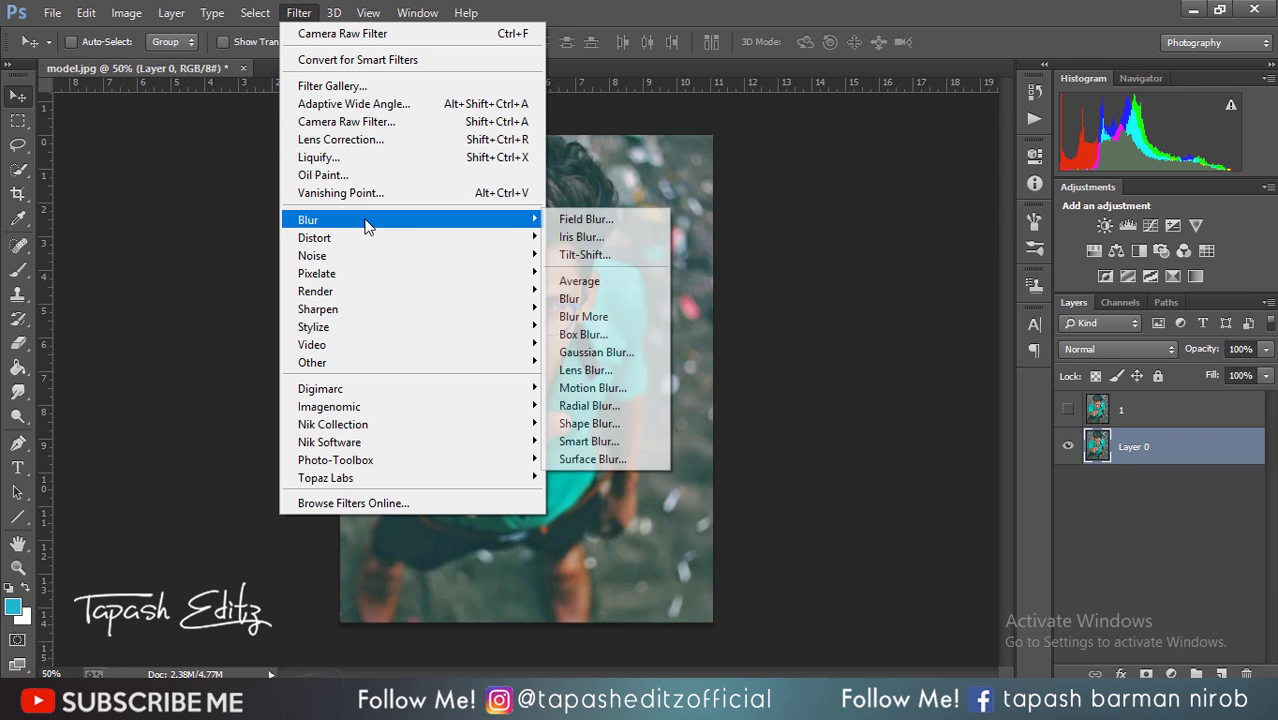
pyautogui.click(596, 352)
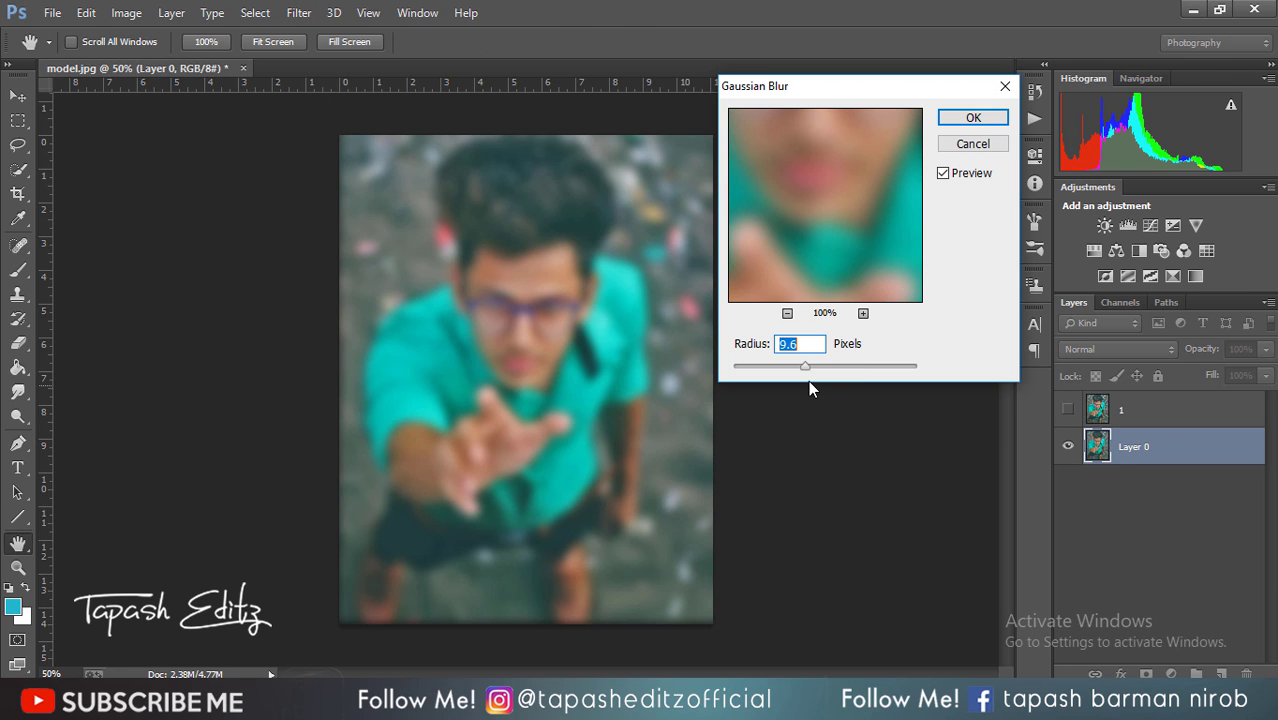
pyautogui.moveTo(790, 367); pyautogui.dragTo(775, 367)
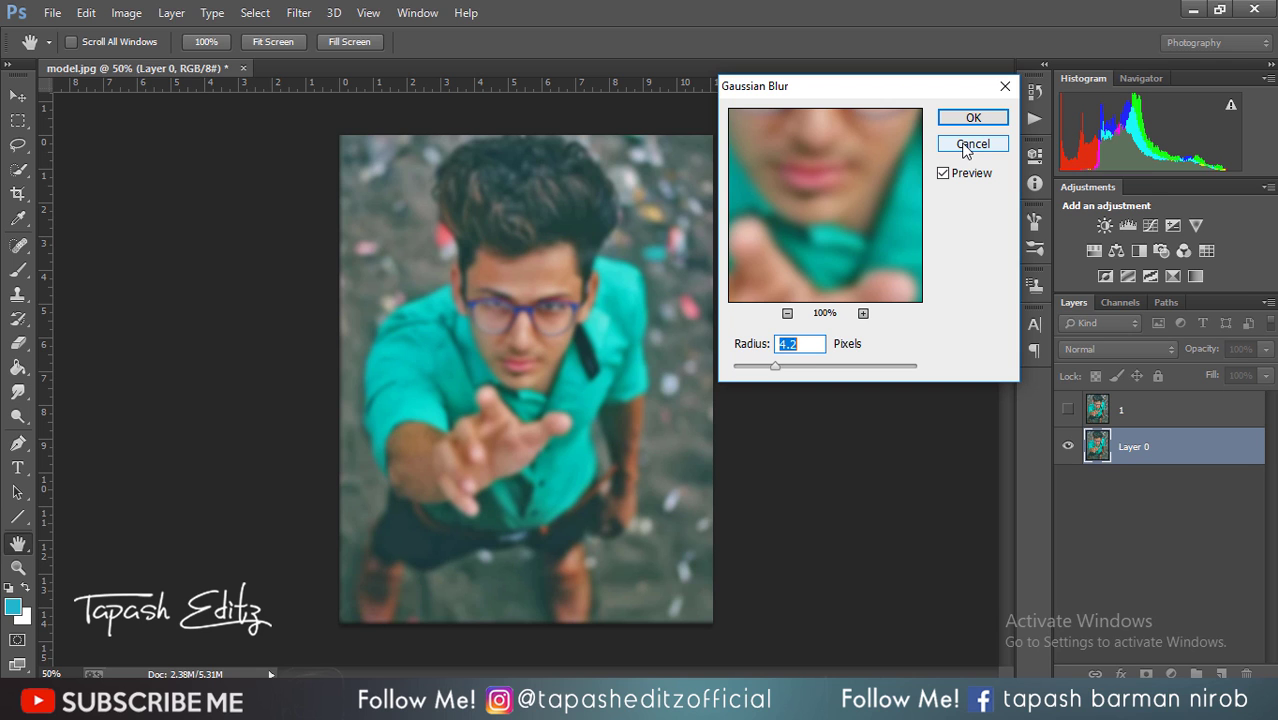
pyautogui.click(965, 119)
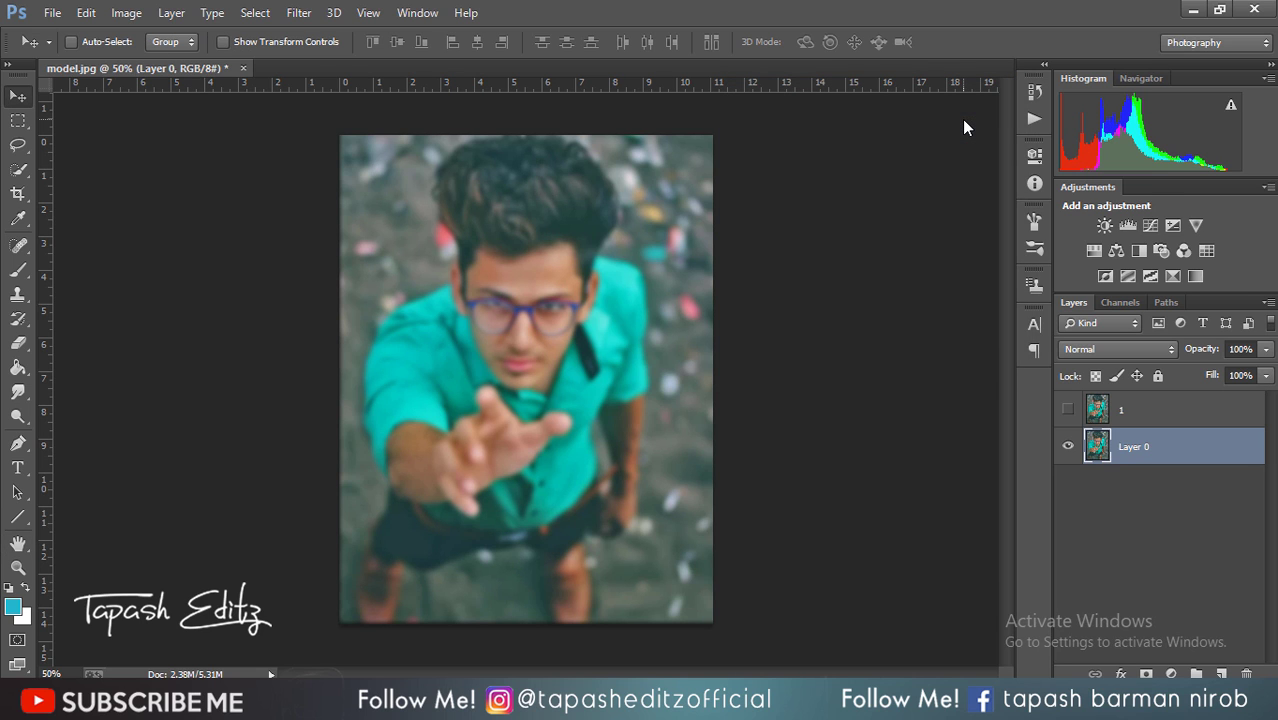
# Undo the blur, duplicate Layer 0, and reapply the 4.2-pixel Gaussian Blur to the copy
pyautogui.click(88, 12)
pyautogui.click(158, 48)
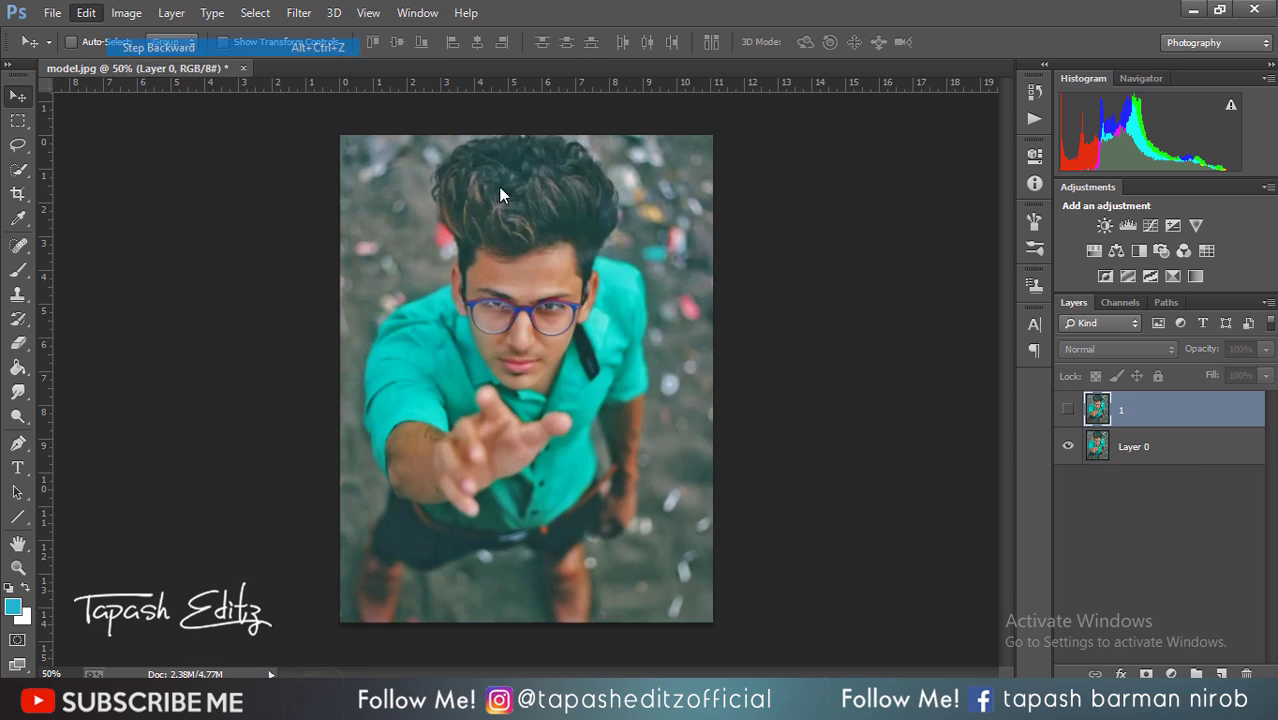
pyautogui.moveTo(1160, 446); pyautogui.dragTo(1221, 673)
pyautogui.click(299, 12)
pyautogui.click(310, 35)
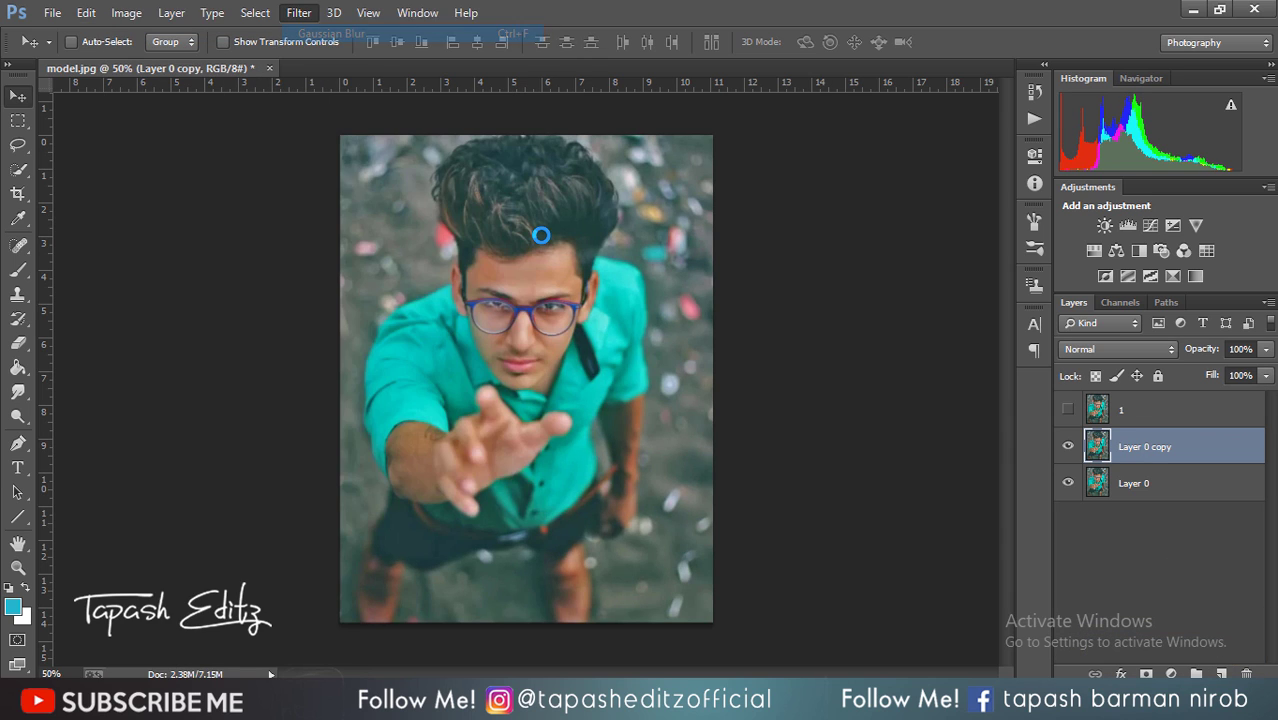
# Erase the blur over the reaching hand on Layer 0 copy, toggling layer 1 to compare sharpness
pyautogui.click(19, 344)
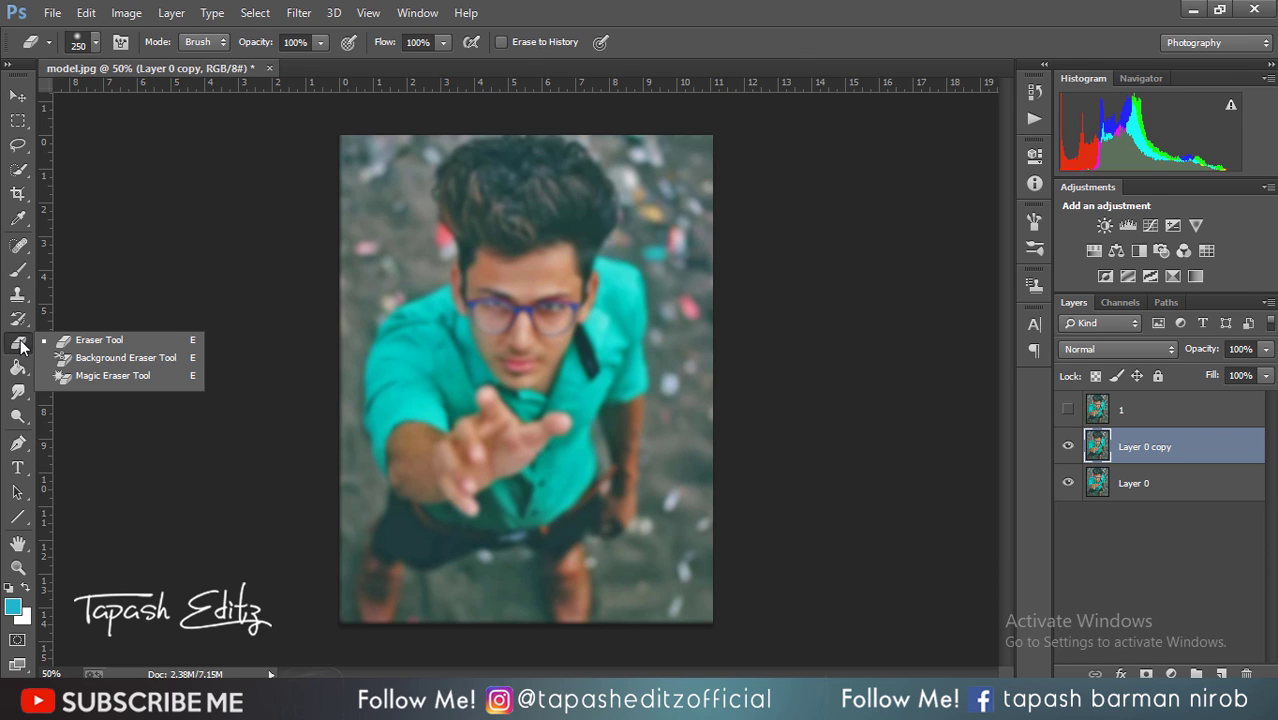
pyautogui.click(80, 341)
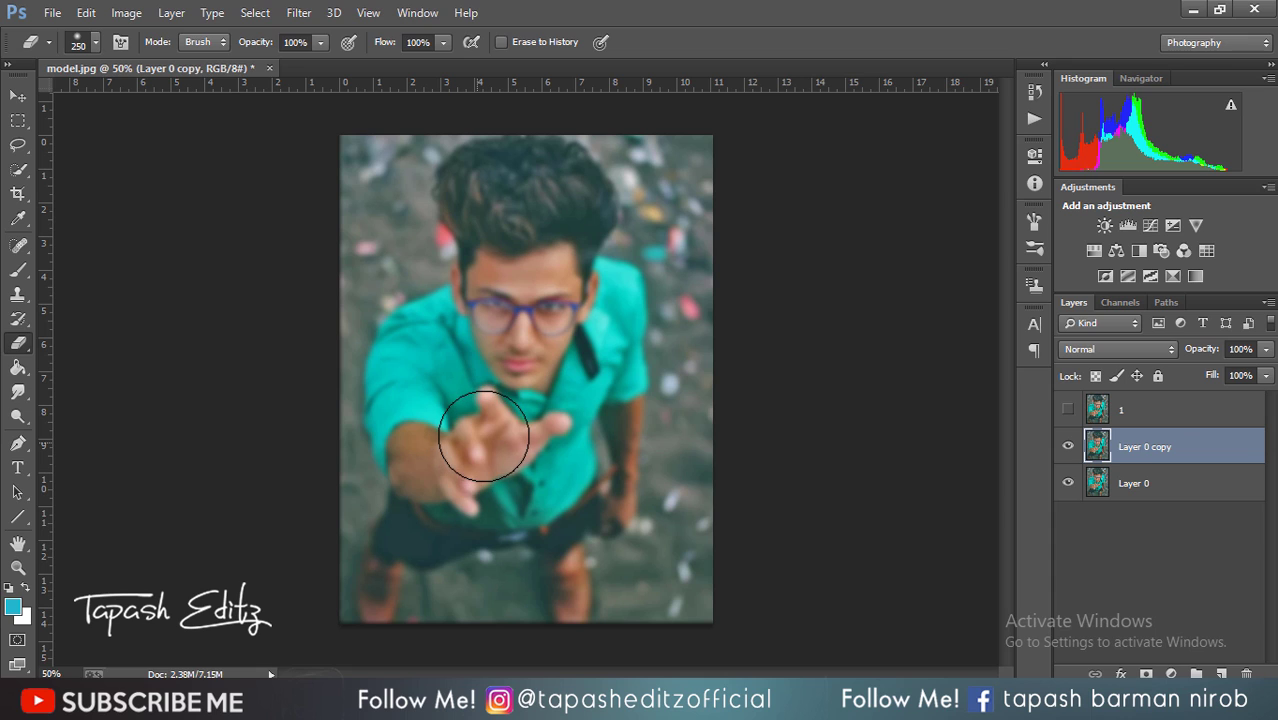
pyautogui.moveTo(483, 435)
pyautogui.mouseDown()
pyautogui.moveTo(525, 428)
pyautogui.moveTo(502, 456)
pyautogui.mouseUp()
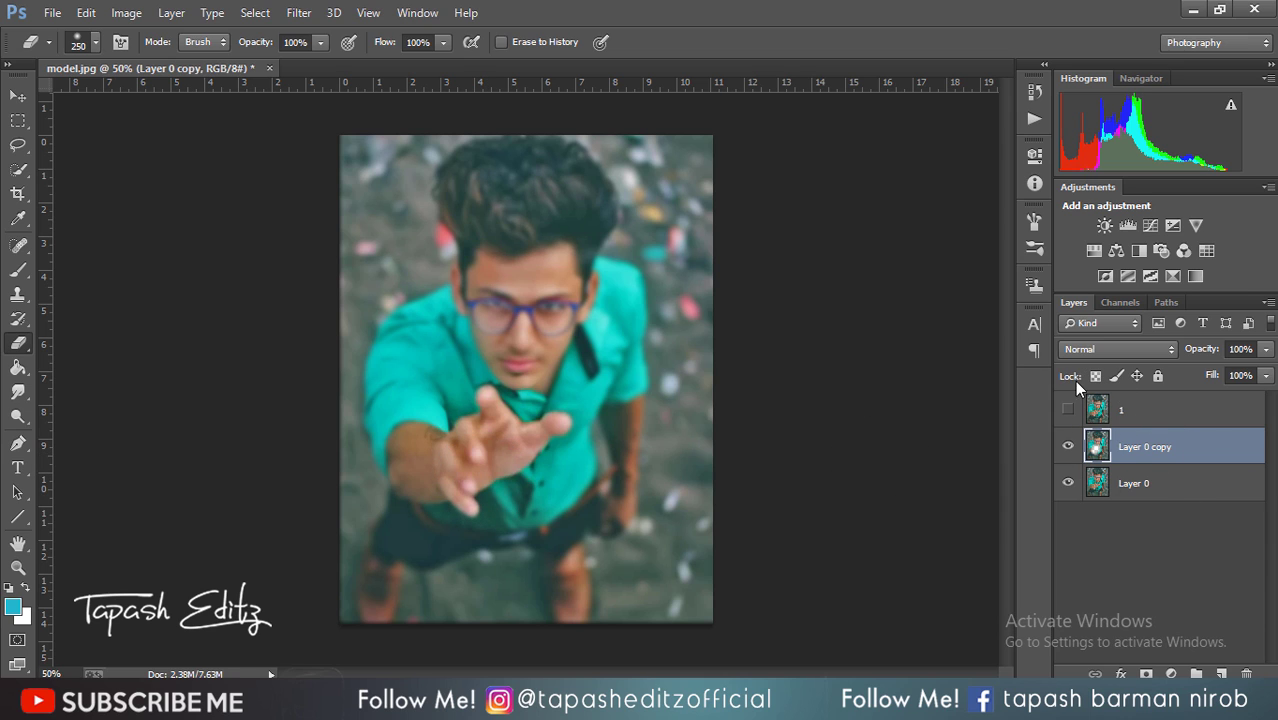
pyautogui.click(1068, 412)
pyautogui.click(1068, 411)
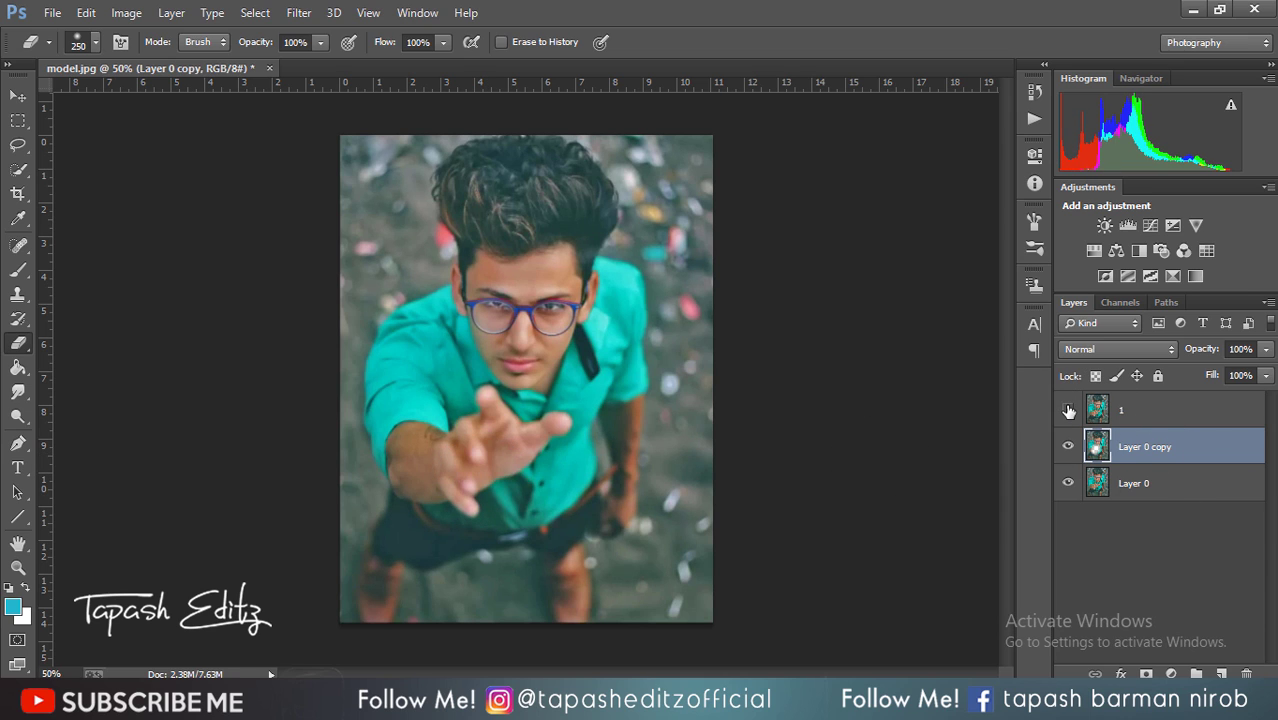
pyautogui.click(1113, 410)
# Show the sharp layer 1 and scale it down to about 59%
pyautogui.press('v')
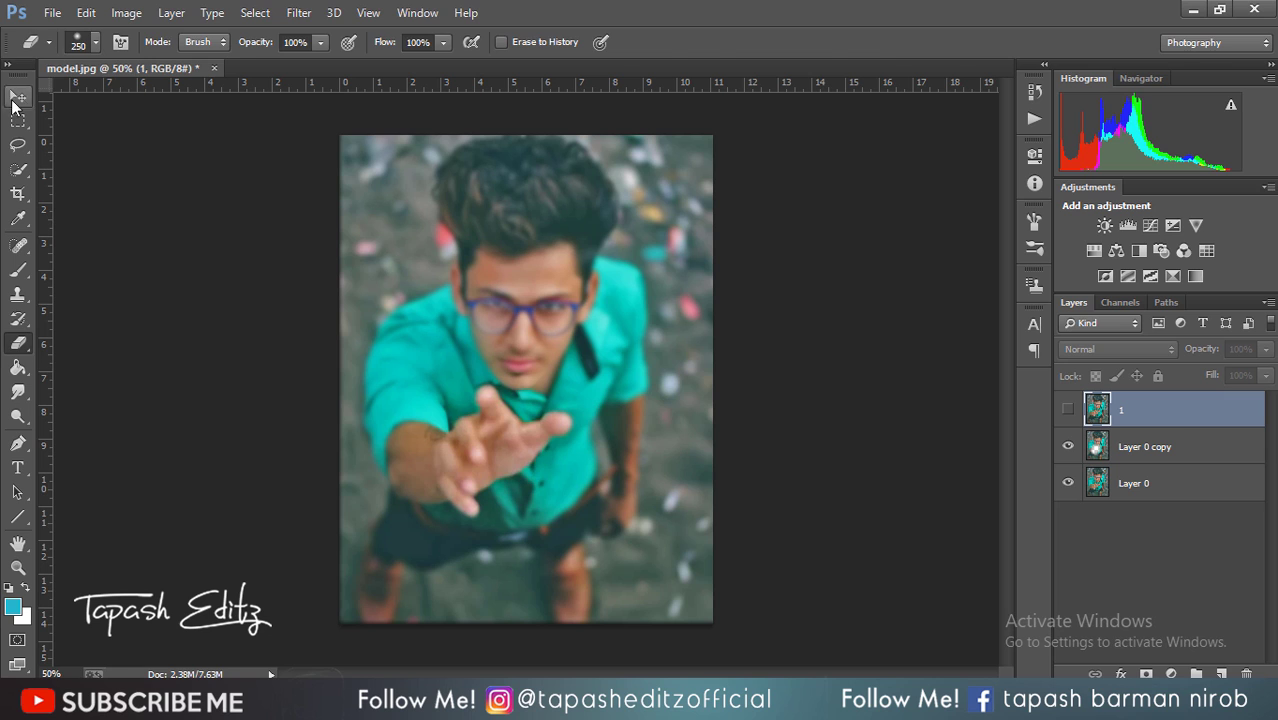
pyautogui.click(1068, 411)
pyautogui.moveTo(712, 134); pyautogui.dragTo(679, 180)
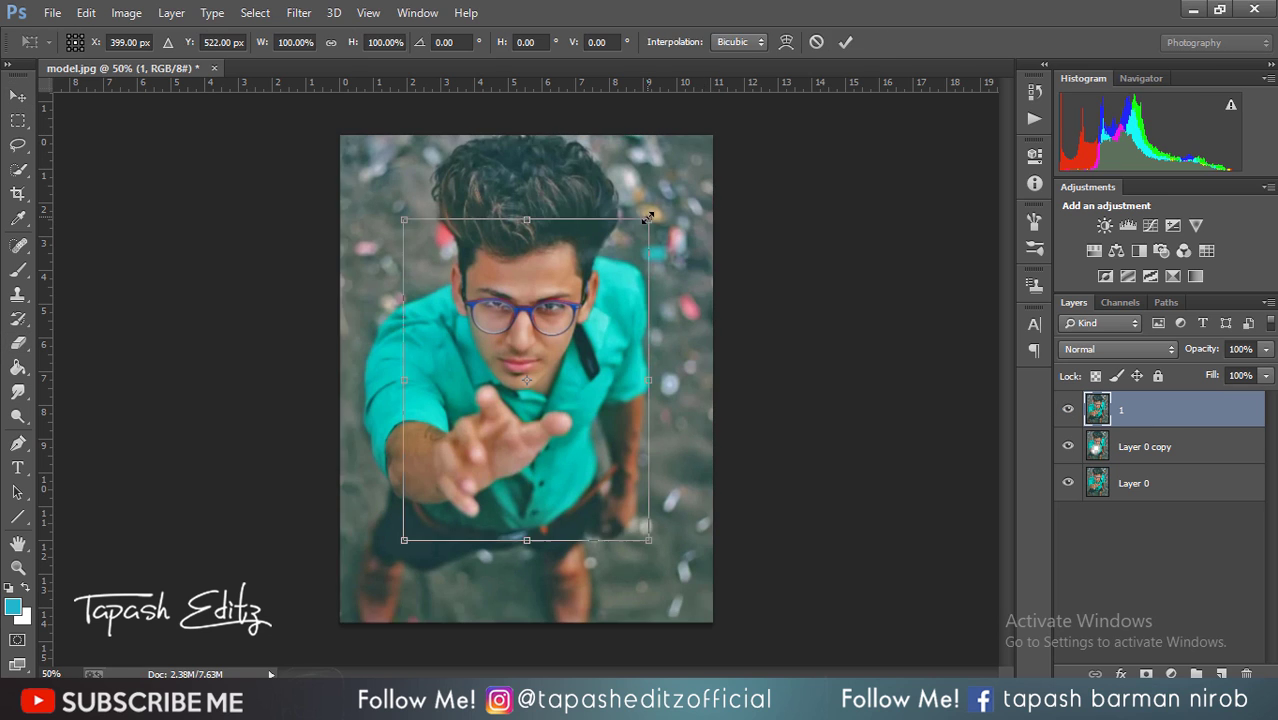
pyautogui.click(845, 42)
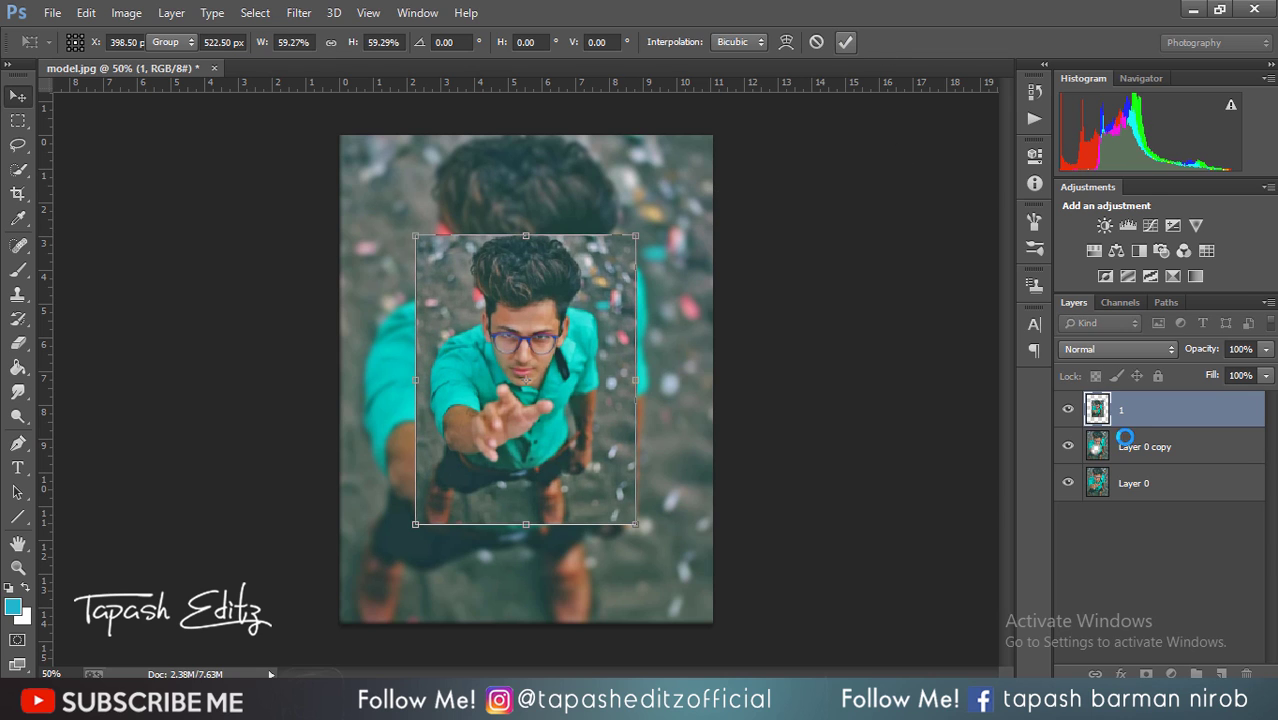
# Hide layer 1 and make Layer 0 copy visible and active with the Eraser
pyautogui.click(1068, 411)
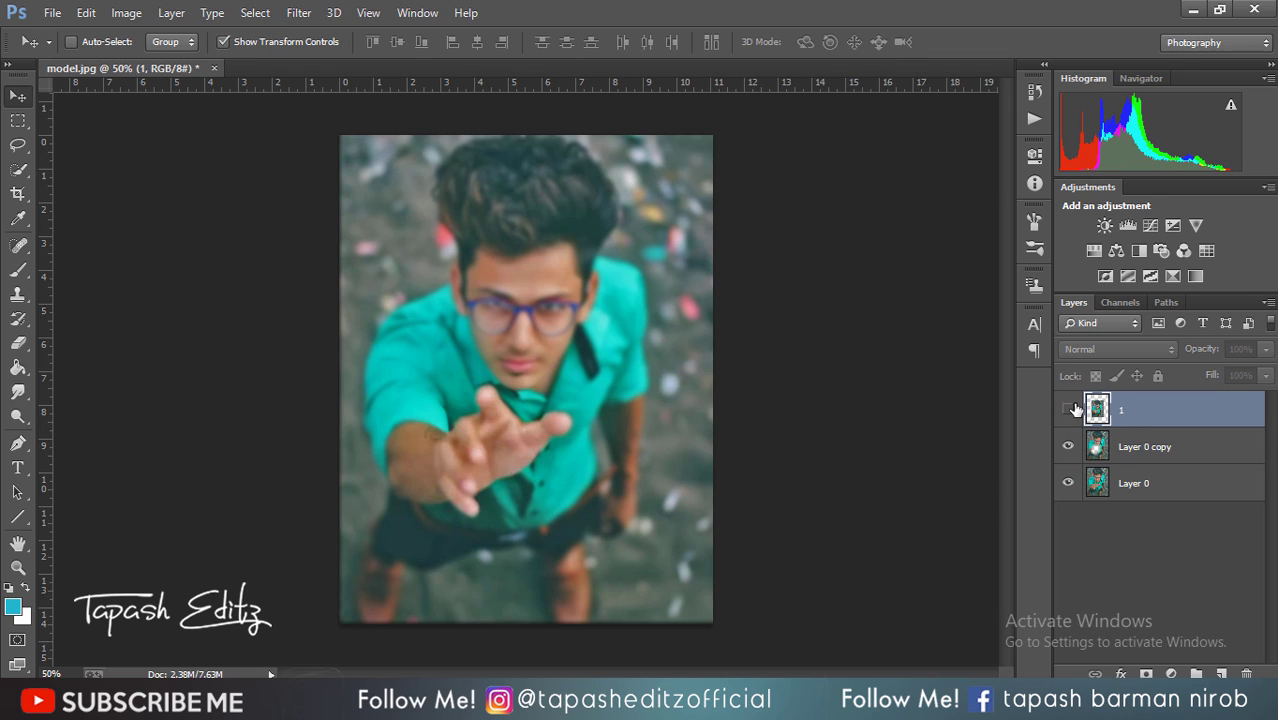
pyautogui.click(1068, 446)
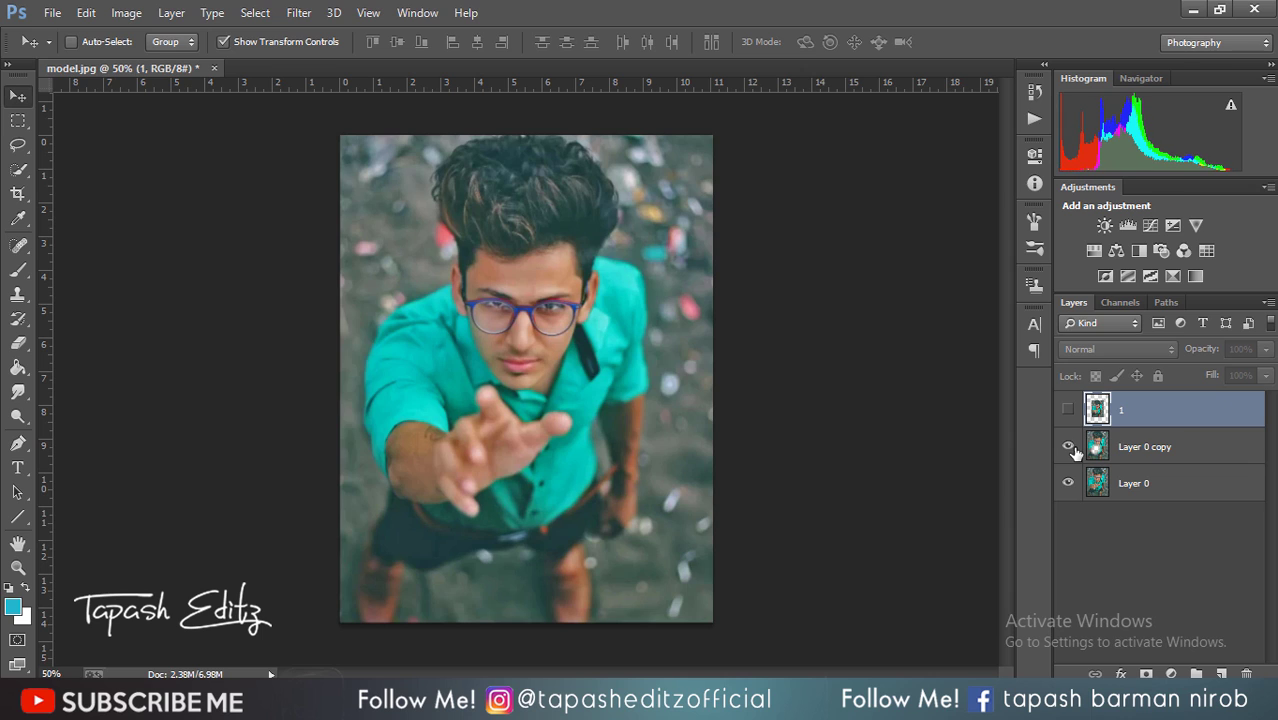
pyautogui.click(1192, 446)
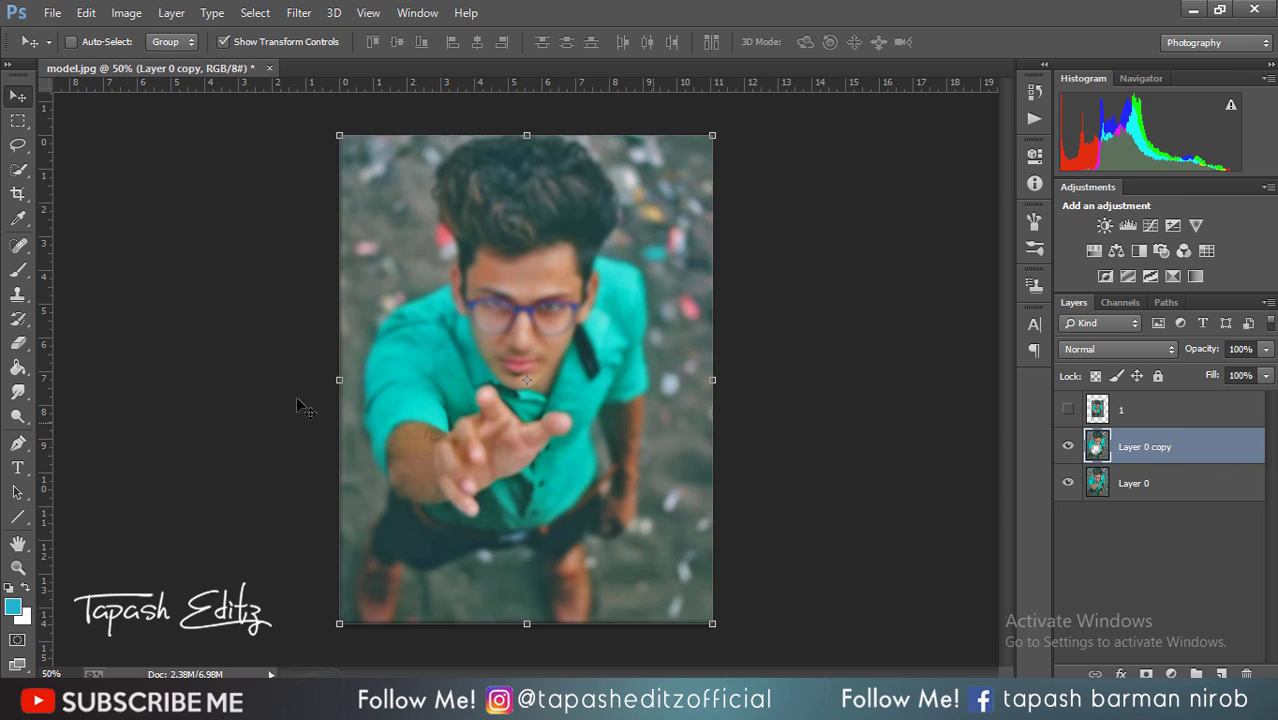
pyautogui.click(18, 343)
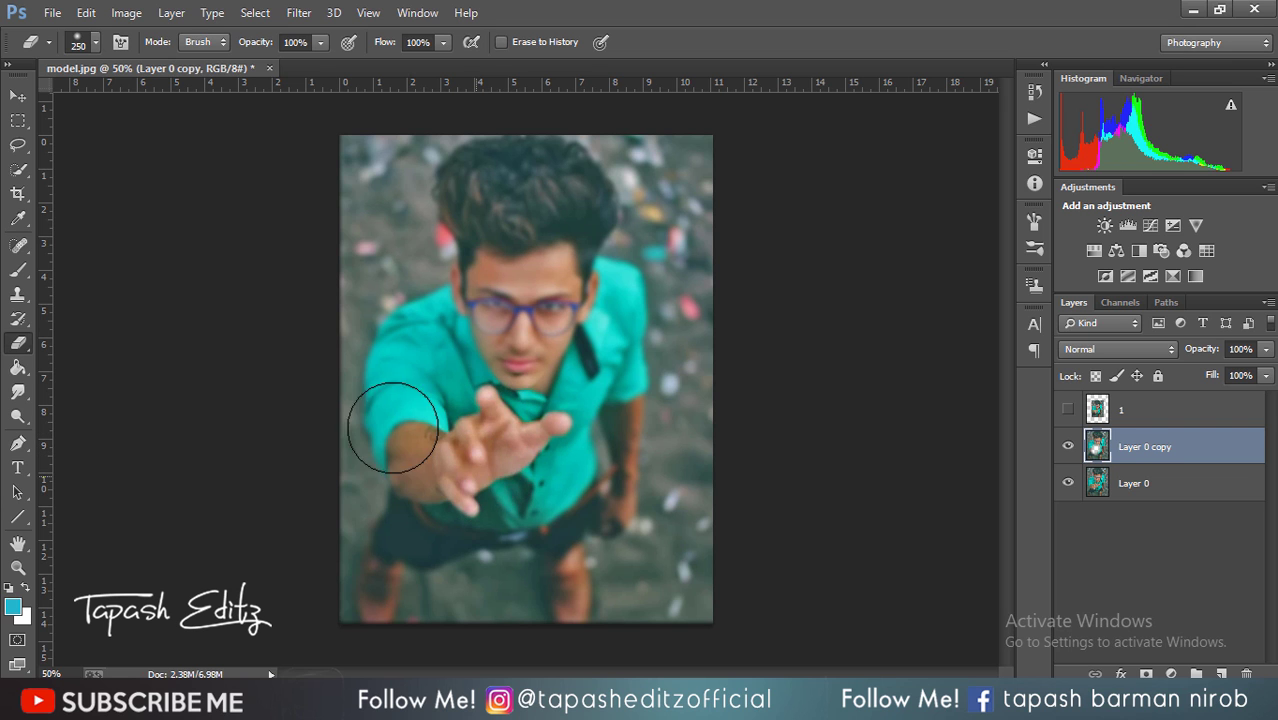
# Place mobile flying.png embedded, moved up and scaled to about a third over the face
pyautogui.click(52, 13)
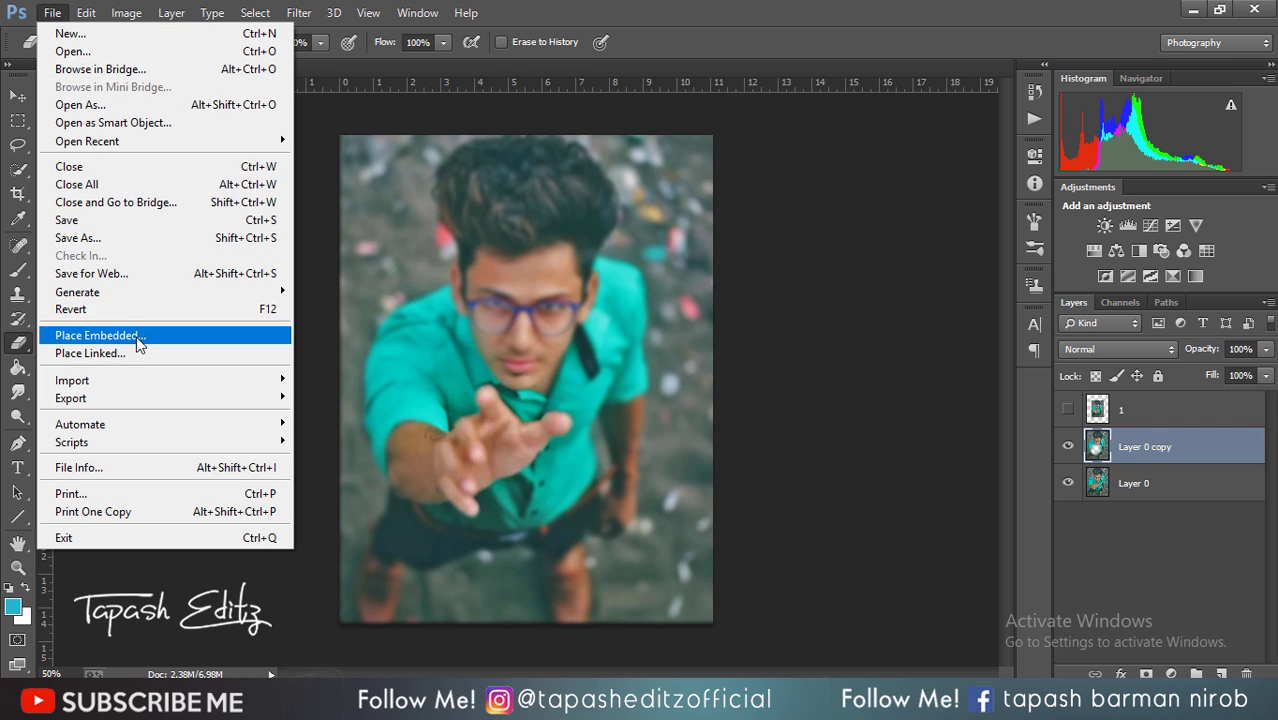
pyautogui.click(140, 339)
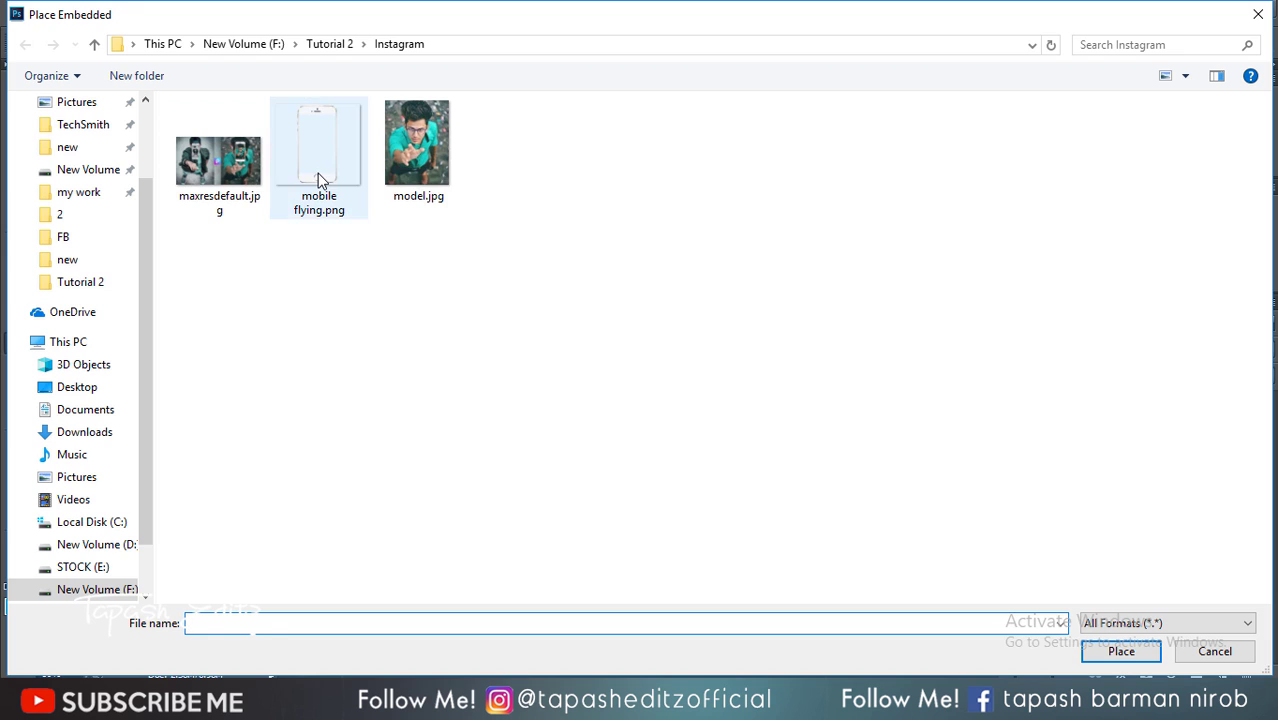
pyautogui.doubleClick(318, 178)
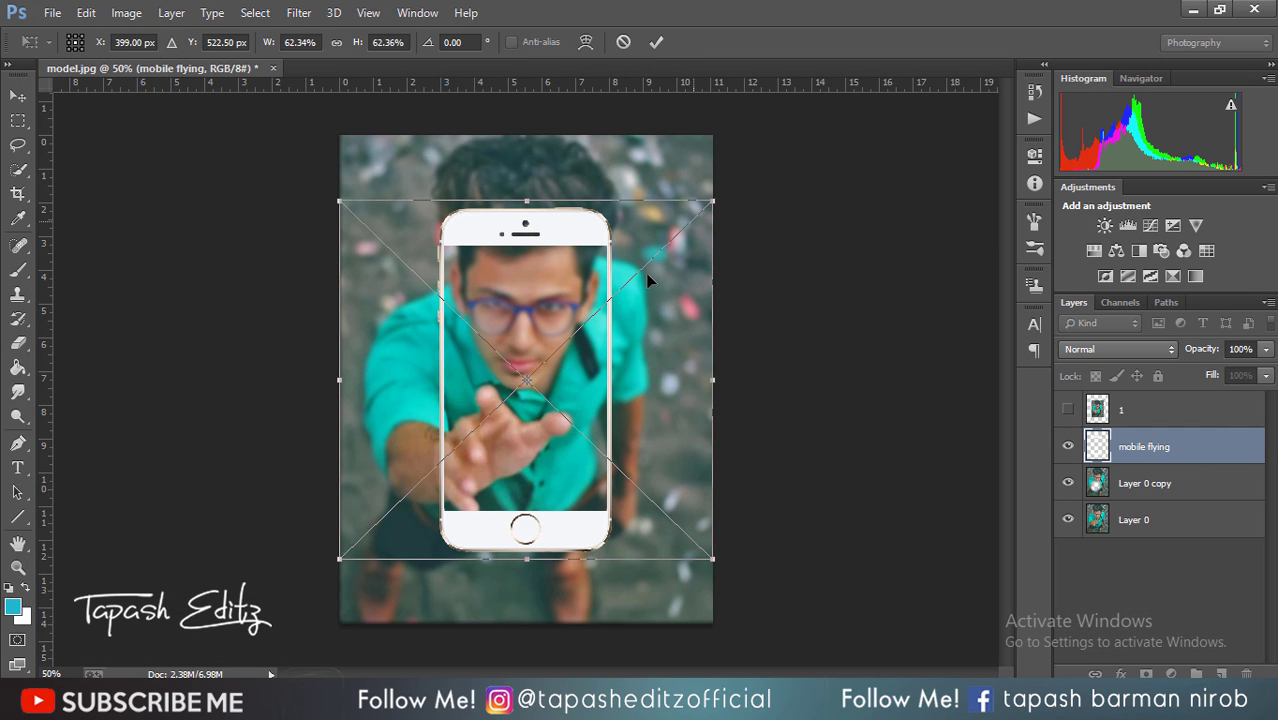
pyautogui.moveTo(603, 322); pyautogui.dragTo(598, 255)
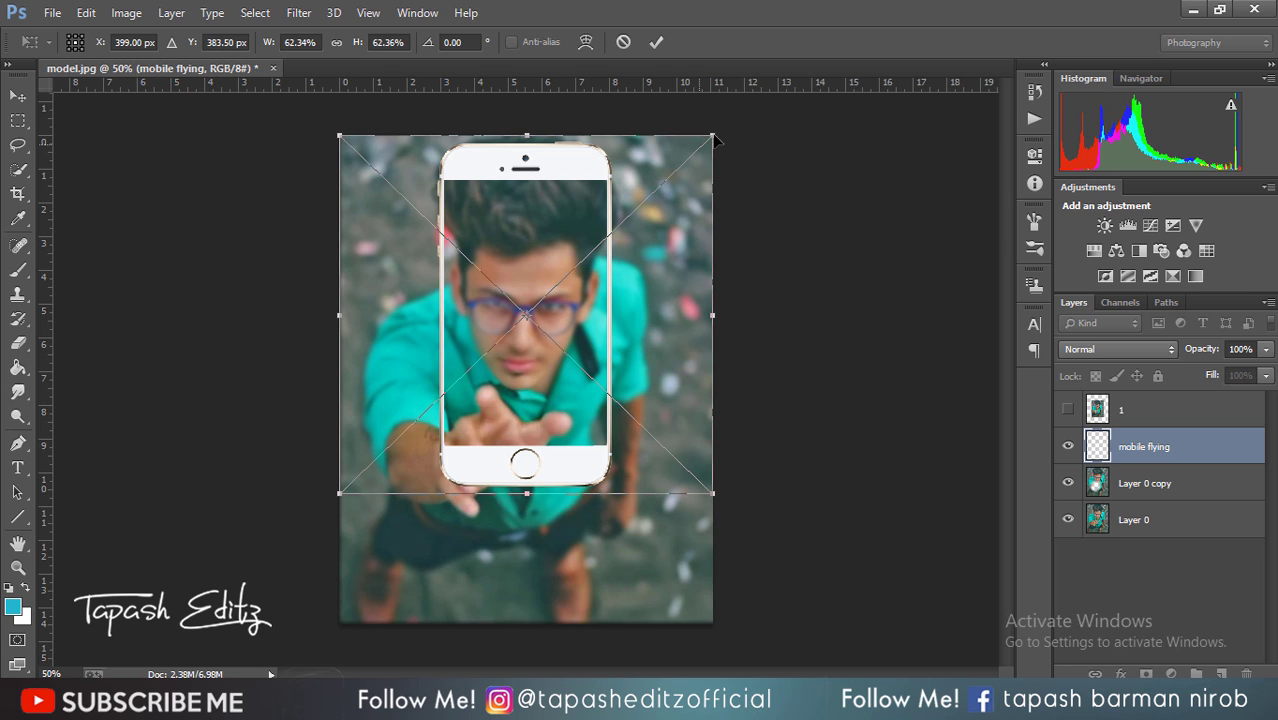
pyautogui.moveTo(714, 136)
pyautogui.mouseDown()
pyautogui.moveTo(636, 222)
pyautogui.moveTo(650, 219)
pyautogui.mouseUp()
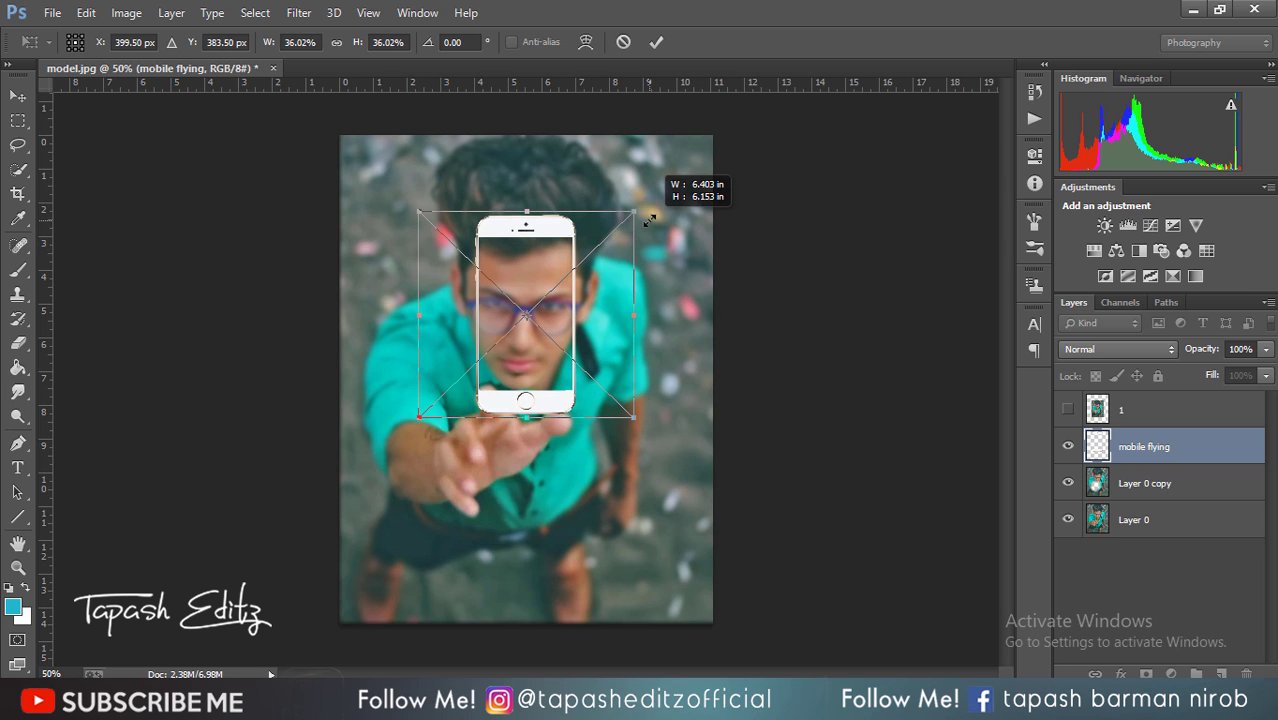
pyautogui.press('e')
pyautogui.click(656, 42)
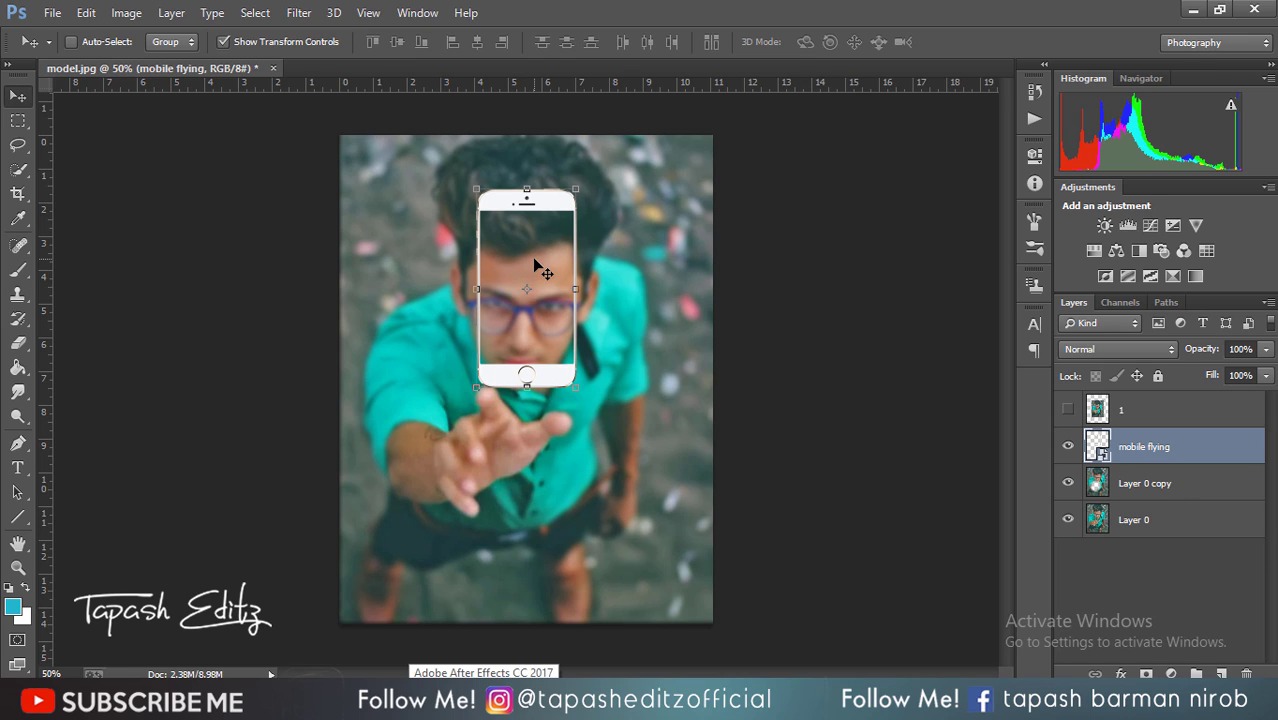
# Undo an accidental duplicate and rasterize the mobile flying layer
pyautogui.moveTo(537, 266); pyautogui.dragTo(535, 258)
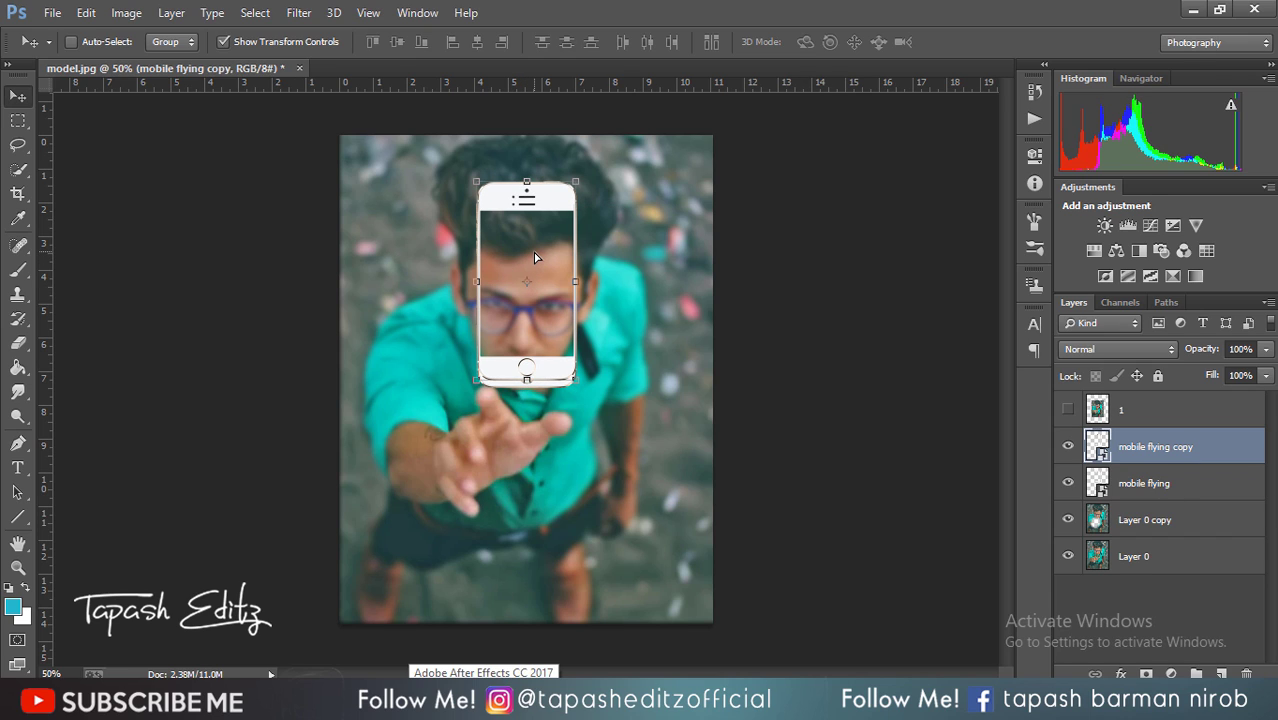
pyautogui.hotkey('ctrl', 'z')
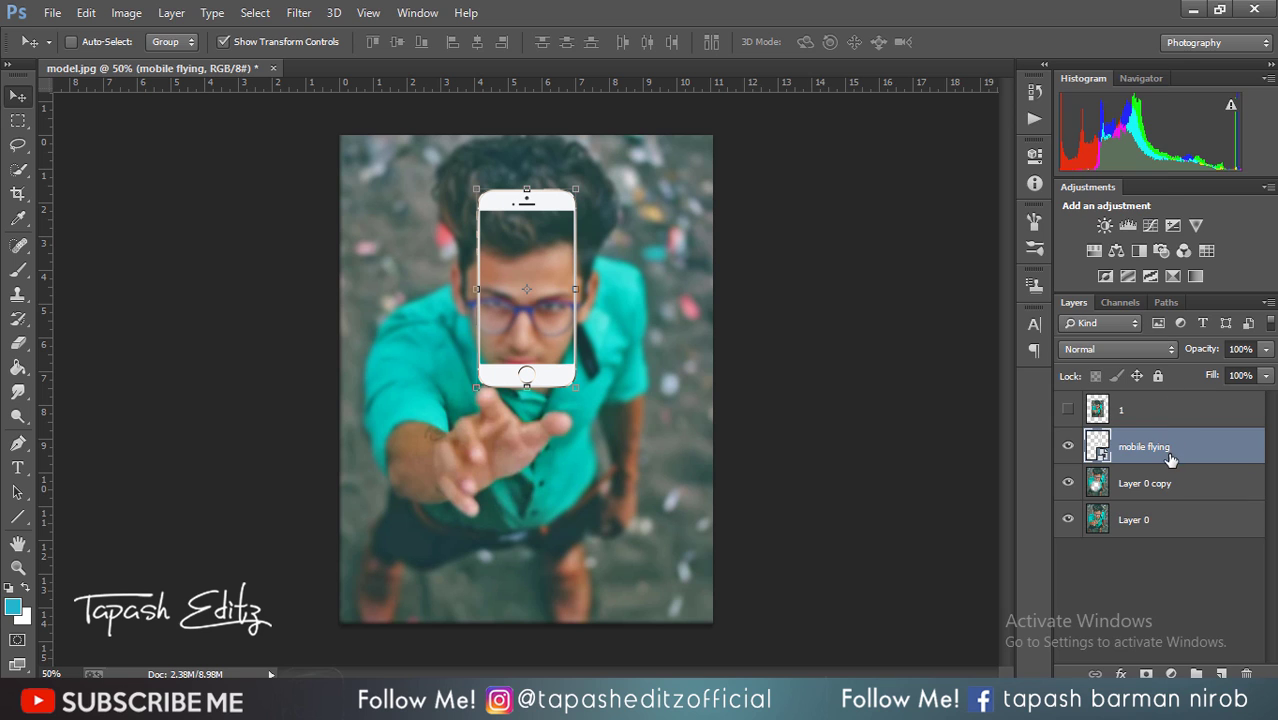
pyautogui.rightClick(1170, 457)
pyautogui.click(850, 283)
# Move the phone up over the man's head and enlarge it to about 103%
pyautogui.moveTo(548, 296)
pyautogui.mouseDown()
pyautogui.moveTo(544, 268)
pyautogui.moveTo(544, 288)
pyautogui.mouseUp()
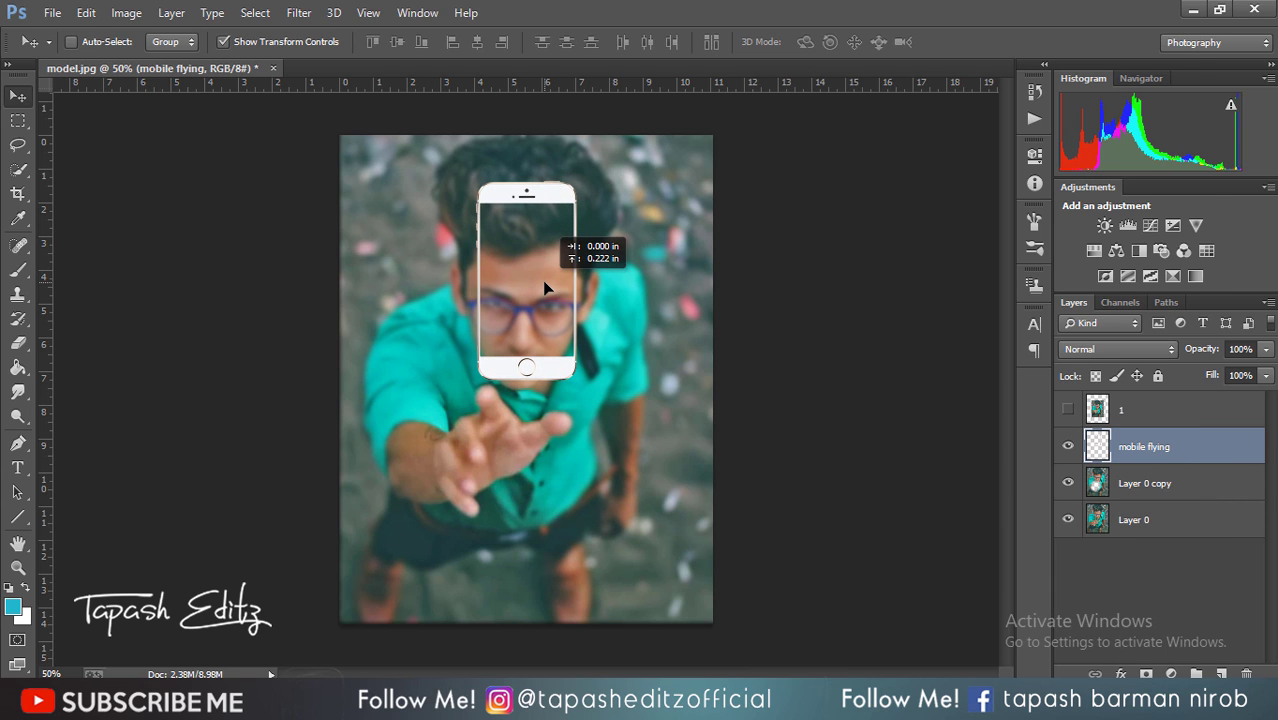
pyautogui.hotkey('ctrl', 't')
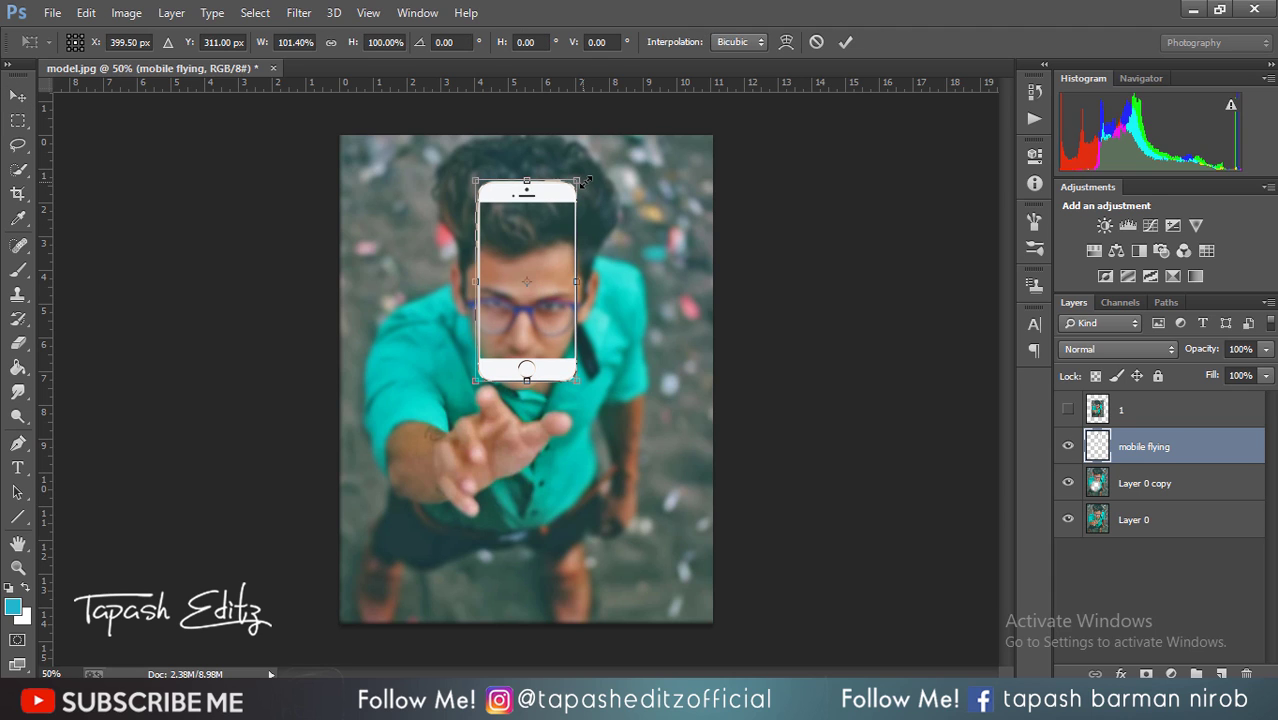
pyautogui.moveTo(582, 183); pyautogui.dragTo(585, 180)
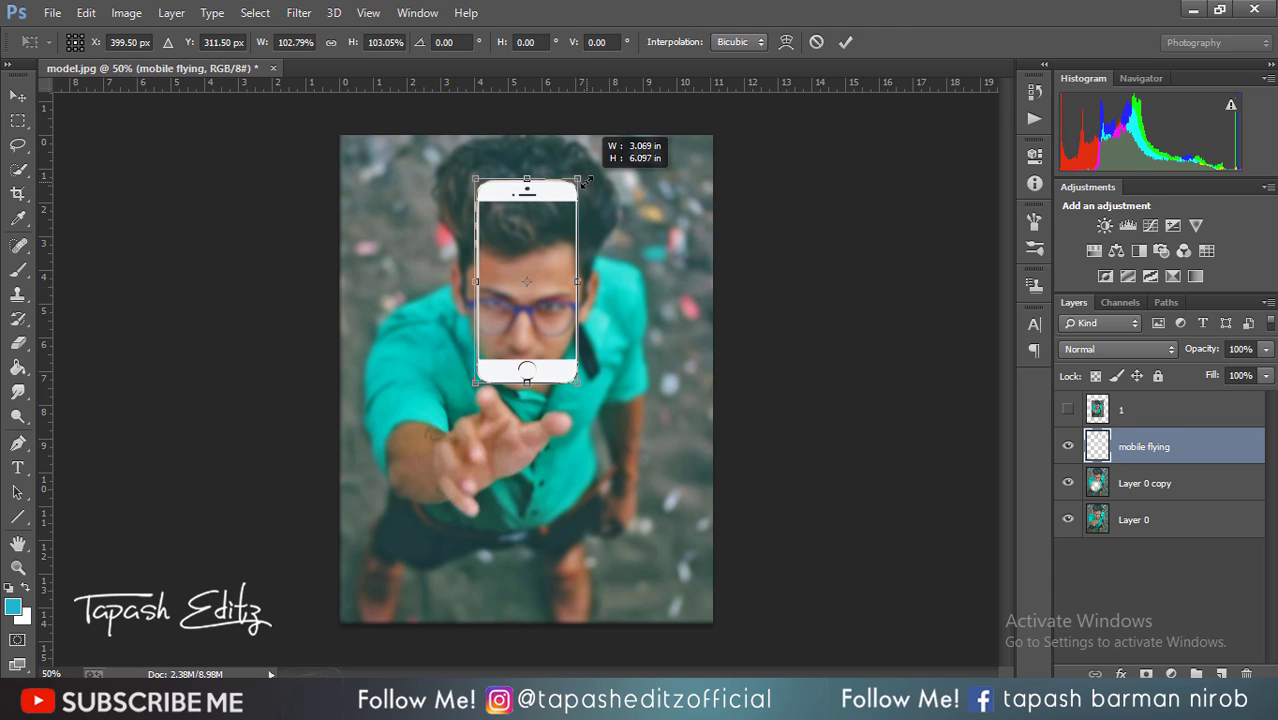
pyautogui.click(845, 42)
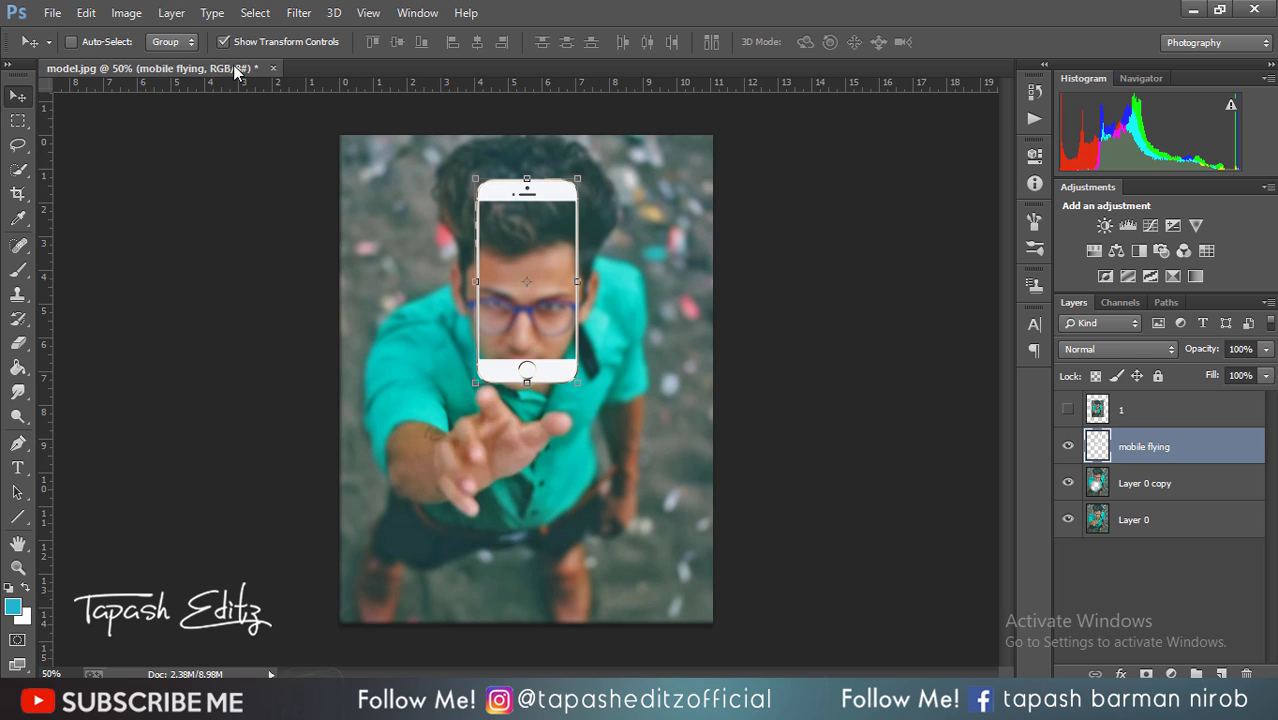
# Show layer 1 and clip it to the phone layer, undoing an accidental Merge Down
pyautogui.click(224, 43)
pyautogui.click(1085, 418)
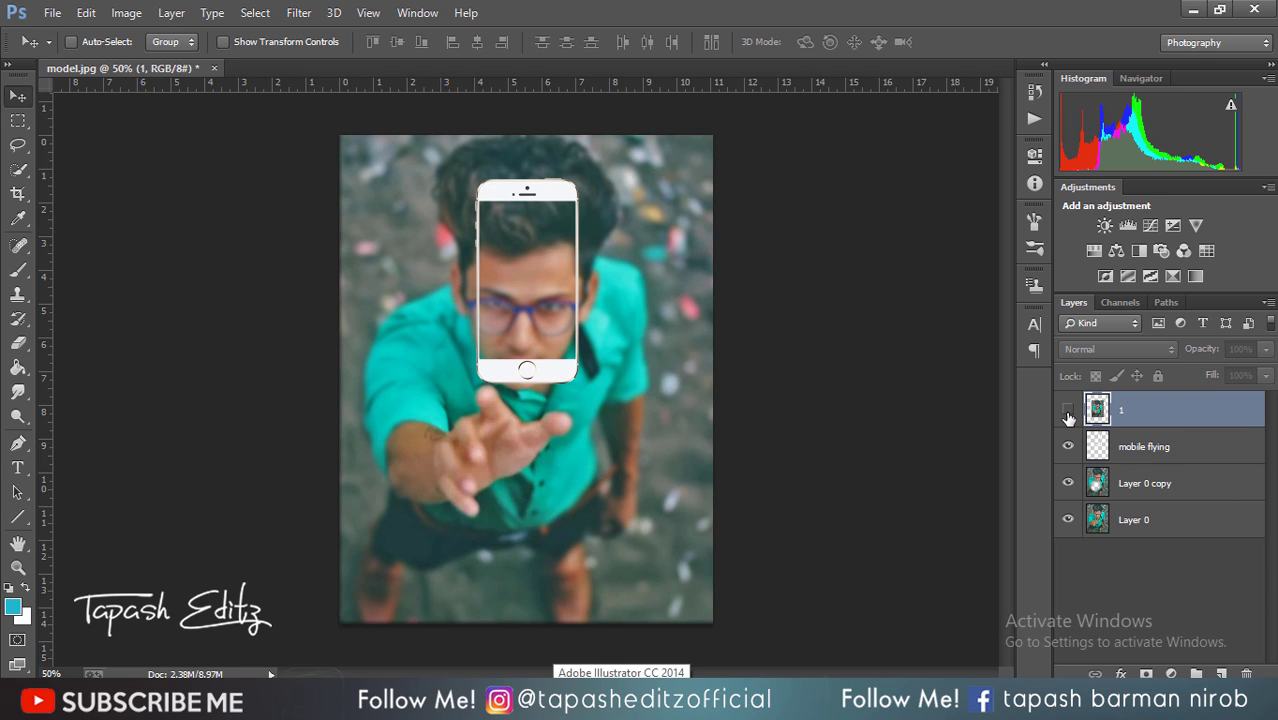
pyautogui.click(1068, 412)
pyautogui.rightClick(1164, 410)
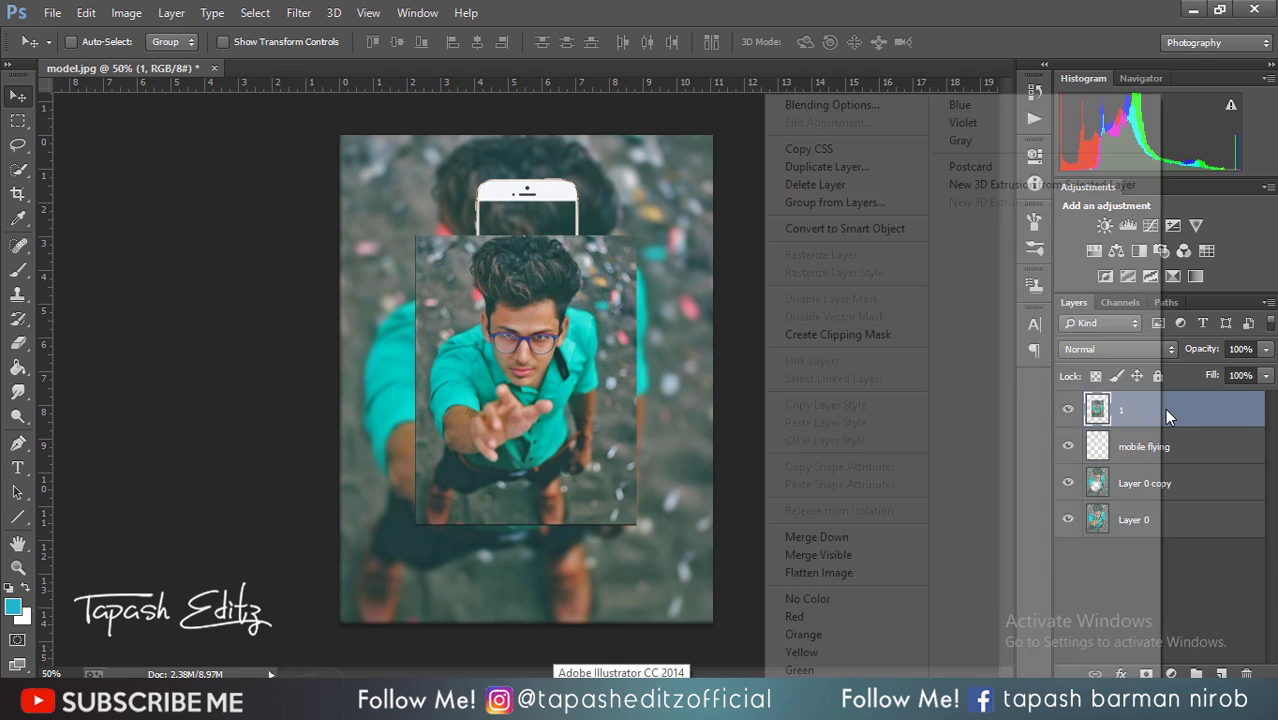
pyautogui.click(882, 532)
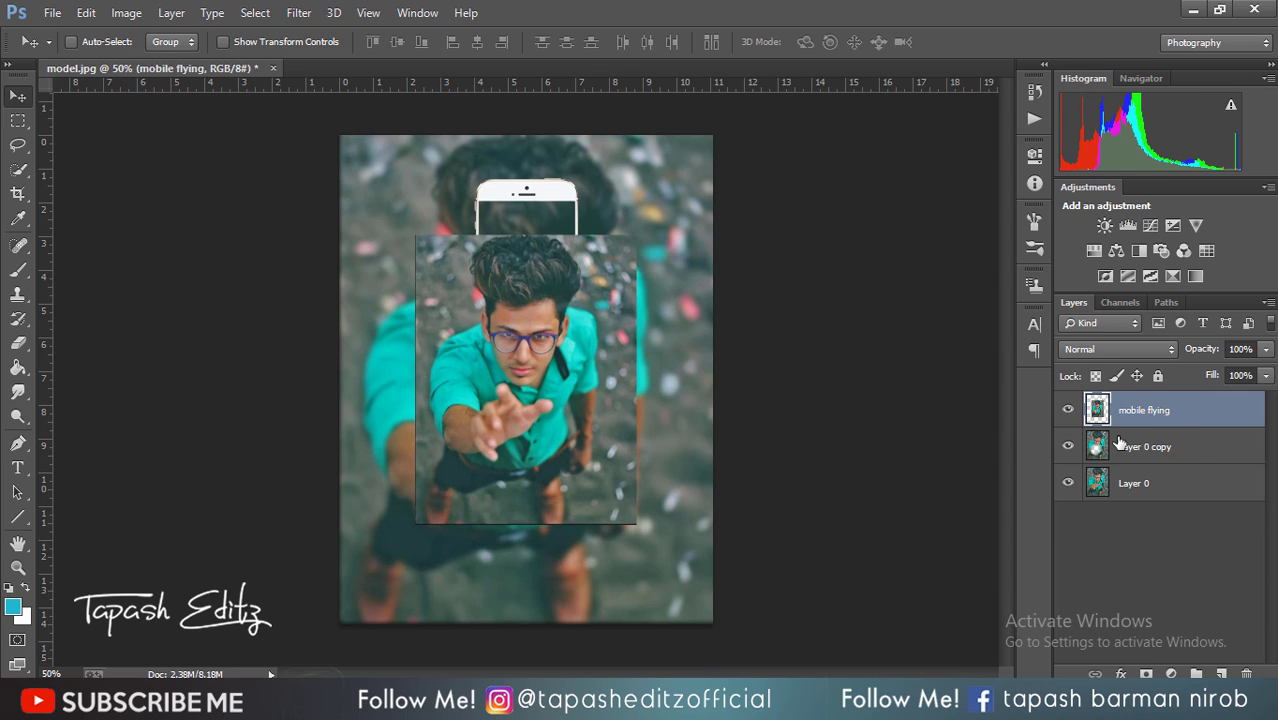
pyautogui.hotkey('ctrl', 'z')
pyautogui.rightClick(1153, 421)
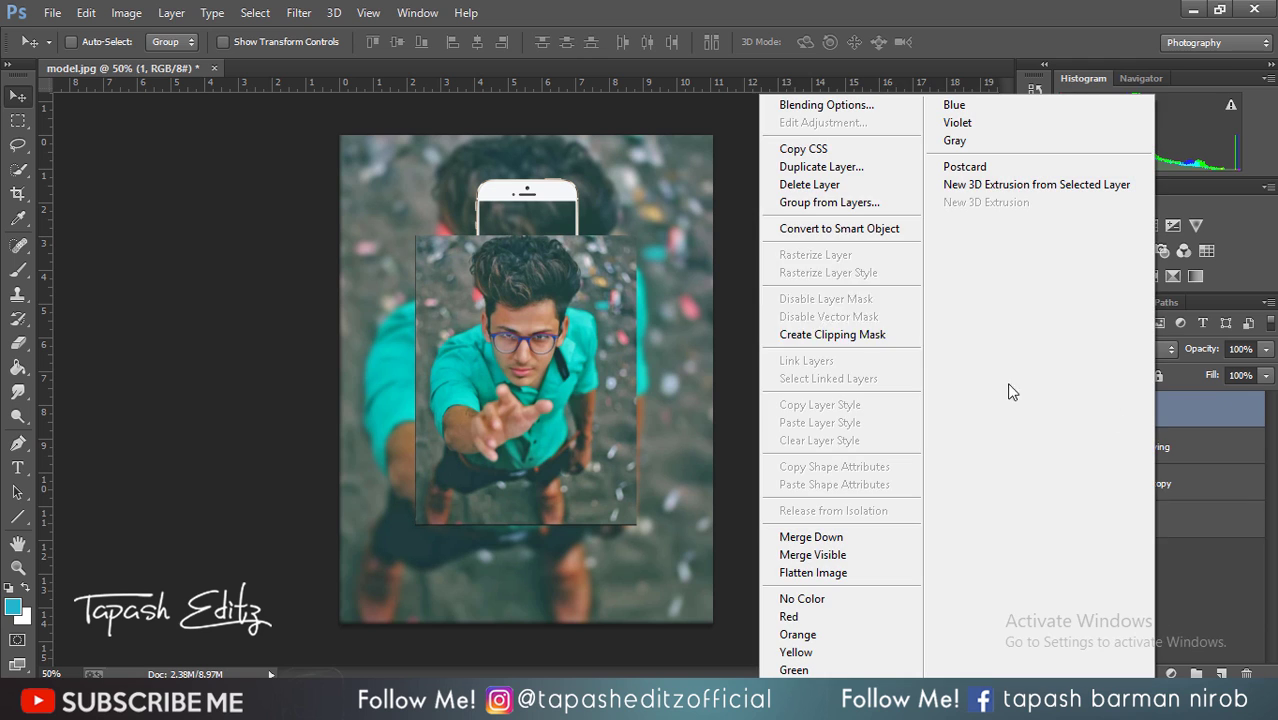
pyautogui.click(850, 334)
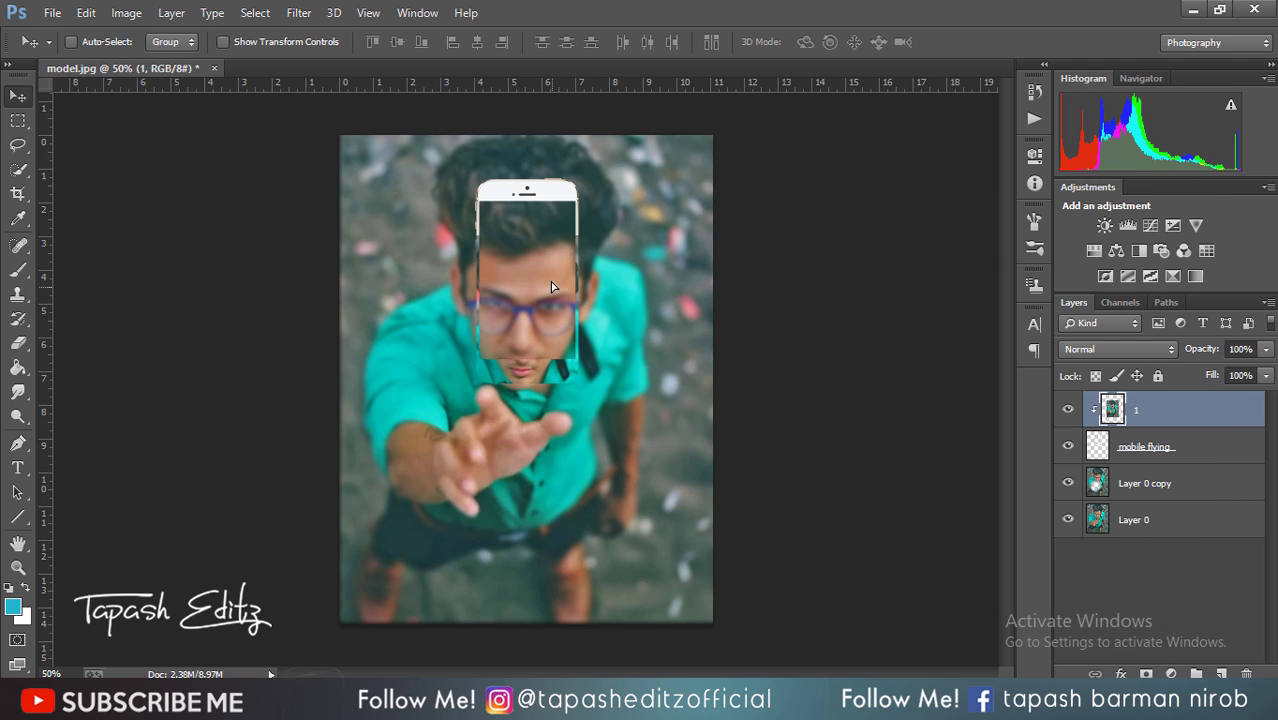
# Scale the clipped layer 1 to about 49.5% and move it up so the face fits the screen
pyautogui.moveTo(551, 287); pyautogui.dragTo(560, 240)
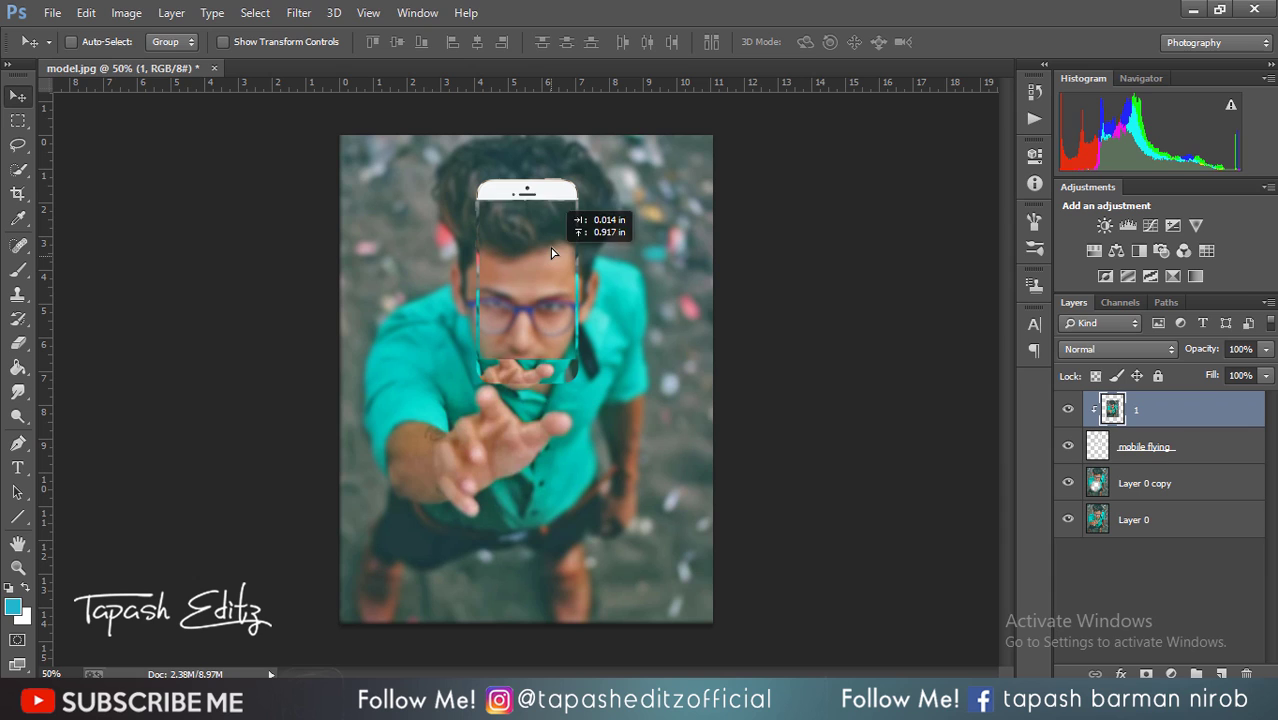
pyautogui.click(243, 40)
pyautogui.moveTo(636, 191); pyautogui.dragTo(583, 265)
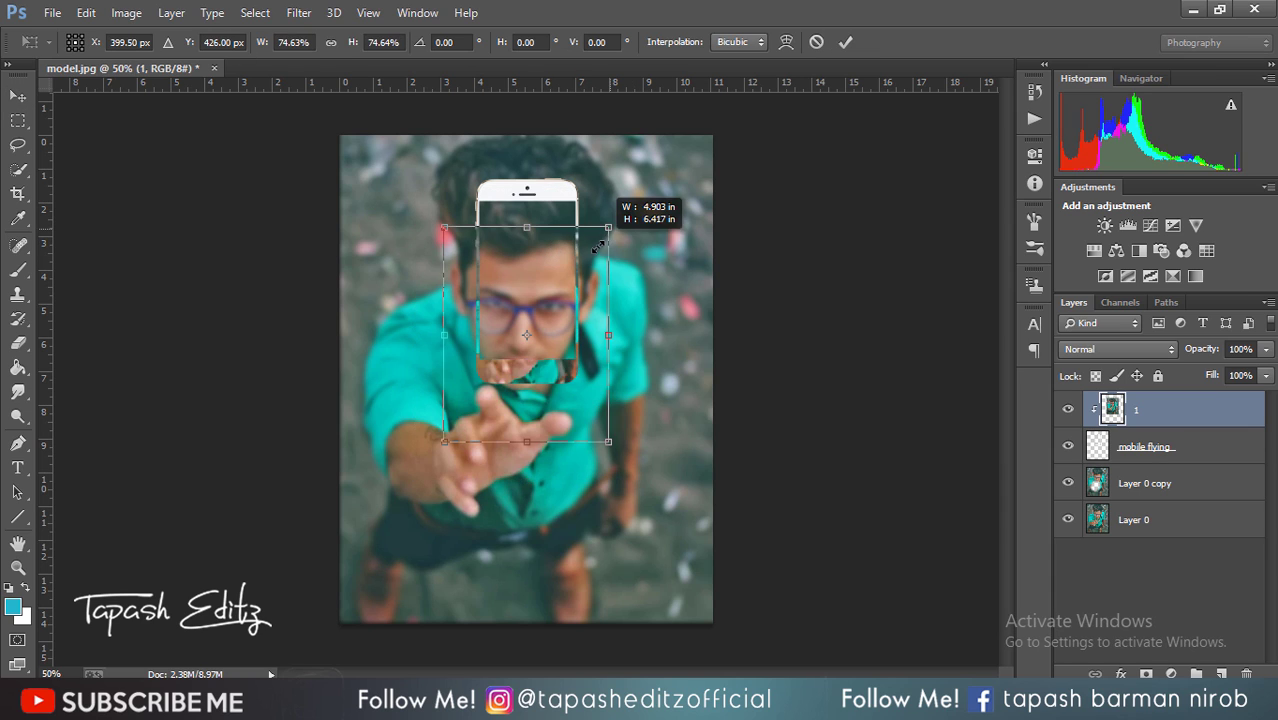
pyautogui.moveTo(573, 331)
pyautogui.mouseDown()
pyautogui.moveTo(570, 252)
pyautogui.moveTo(555, 244)
pyautogui.mouseUp()
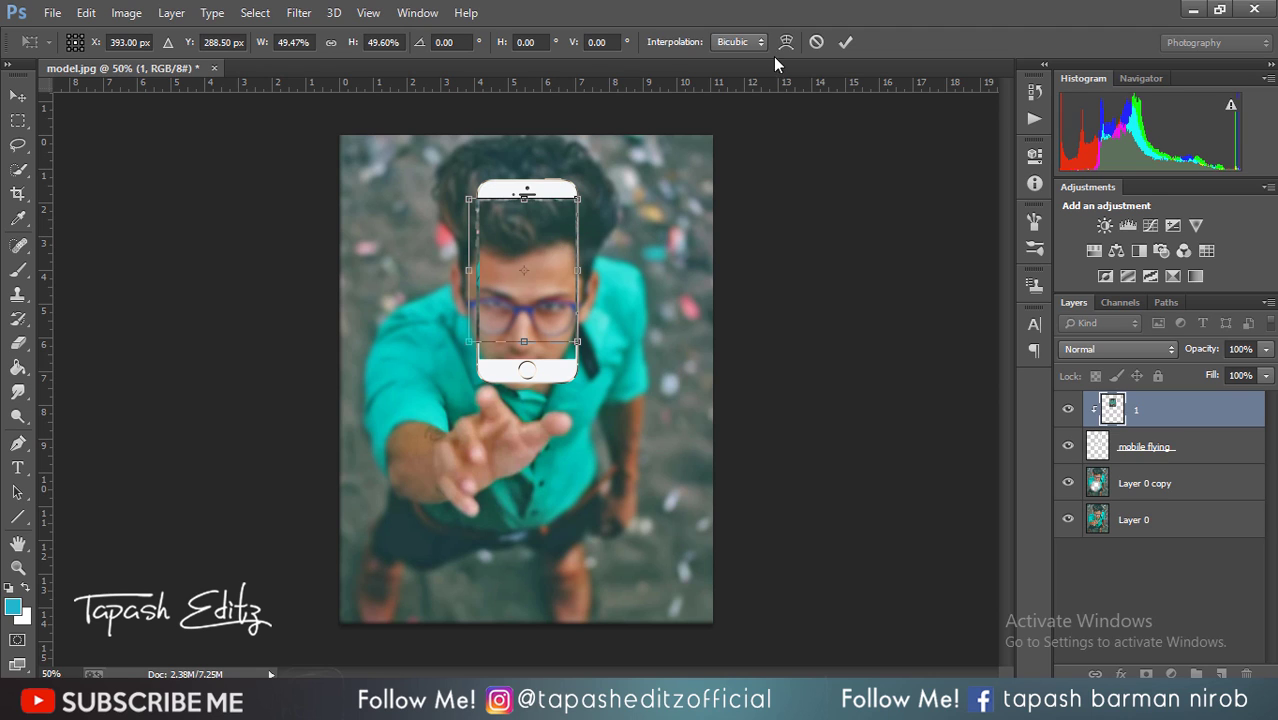
pyautogui.click(1067, 409)
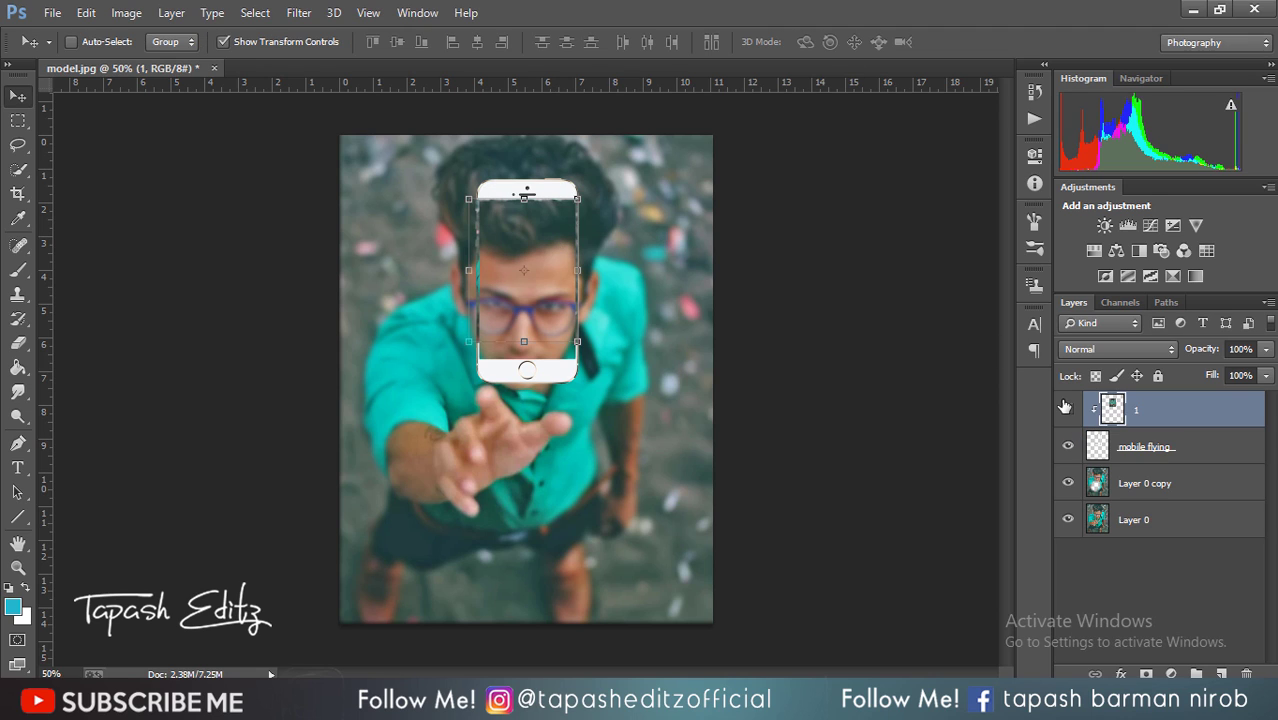
# Hide Layer 0 copy and Layer 0, keeping the phone and layer 1 visible
pyautogui.click(1069, 447)
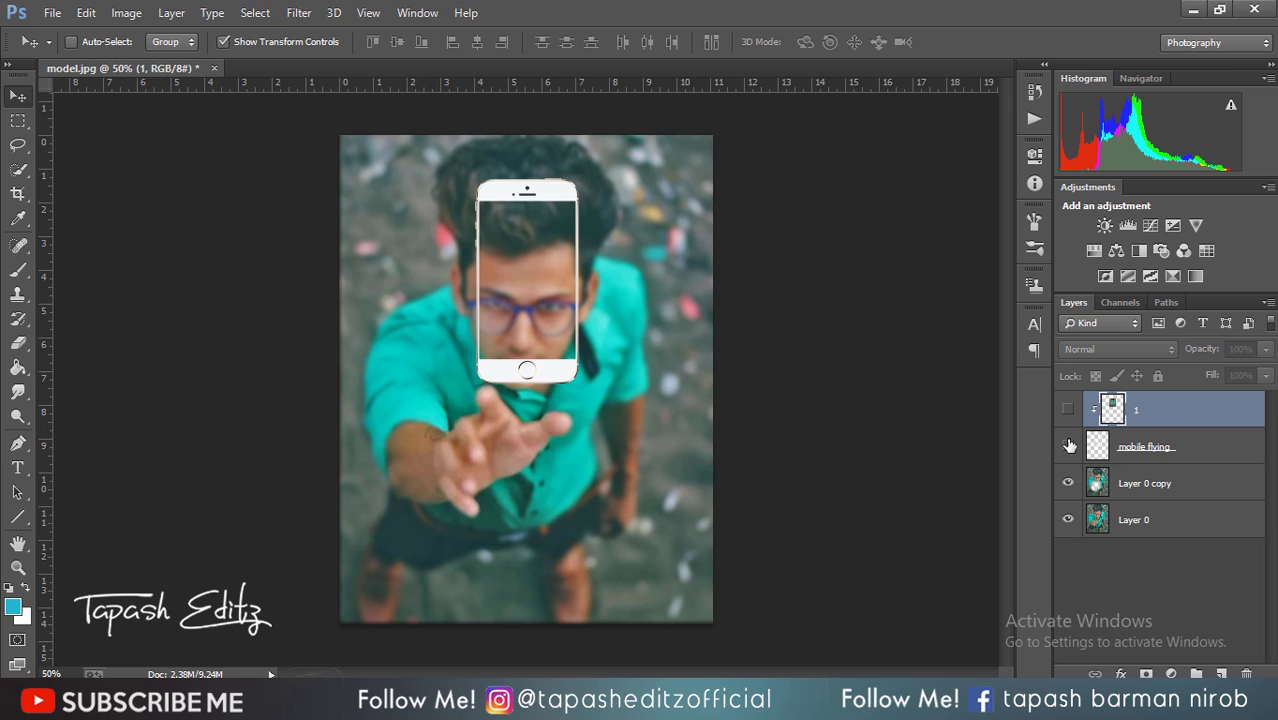
pyautogui.click(1069, 447)
pyautogui.click(1070, 483)
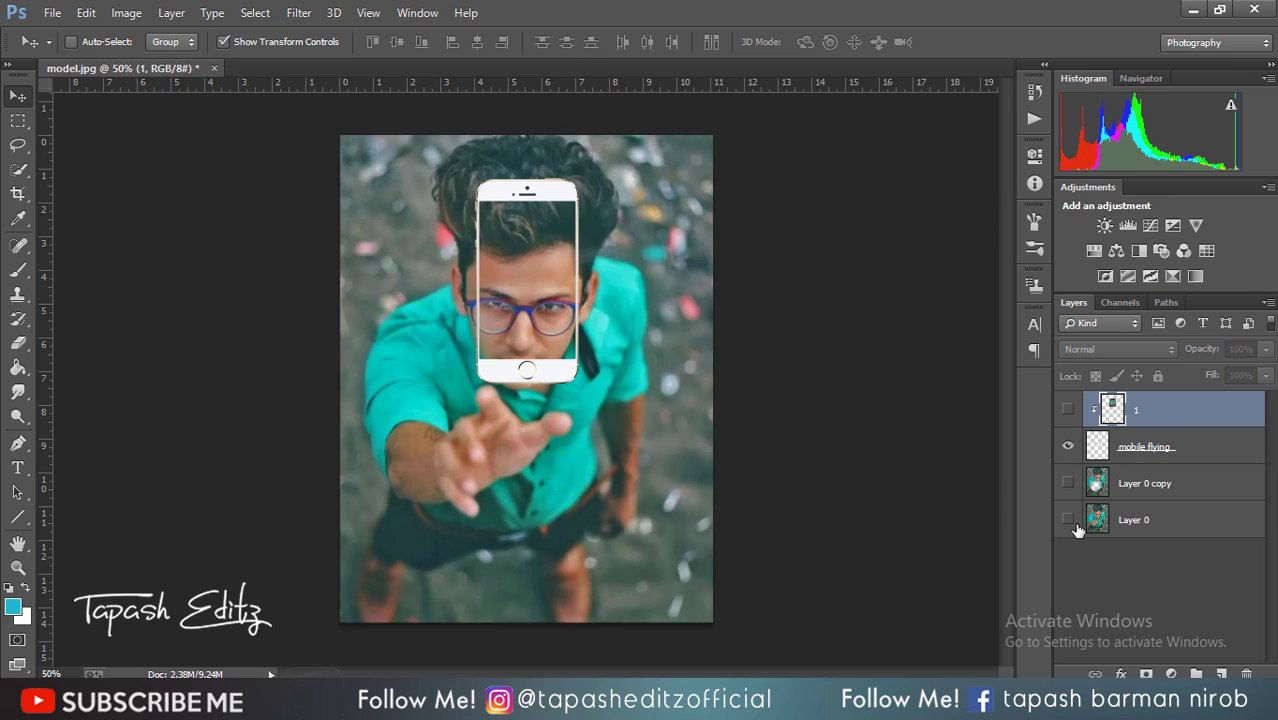
pyautogui.click(1070, 519)
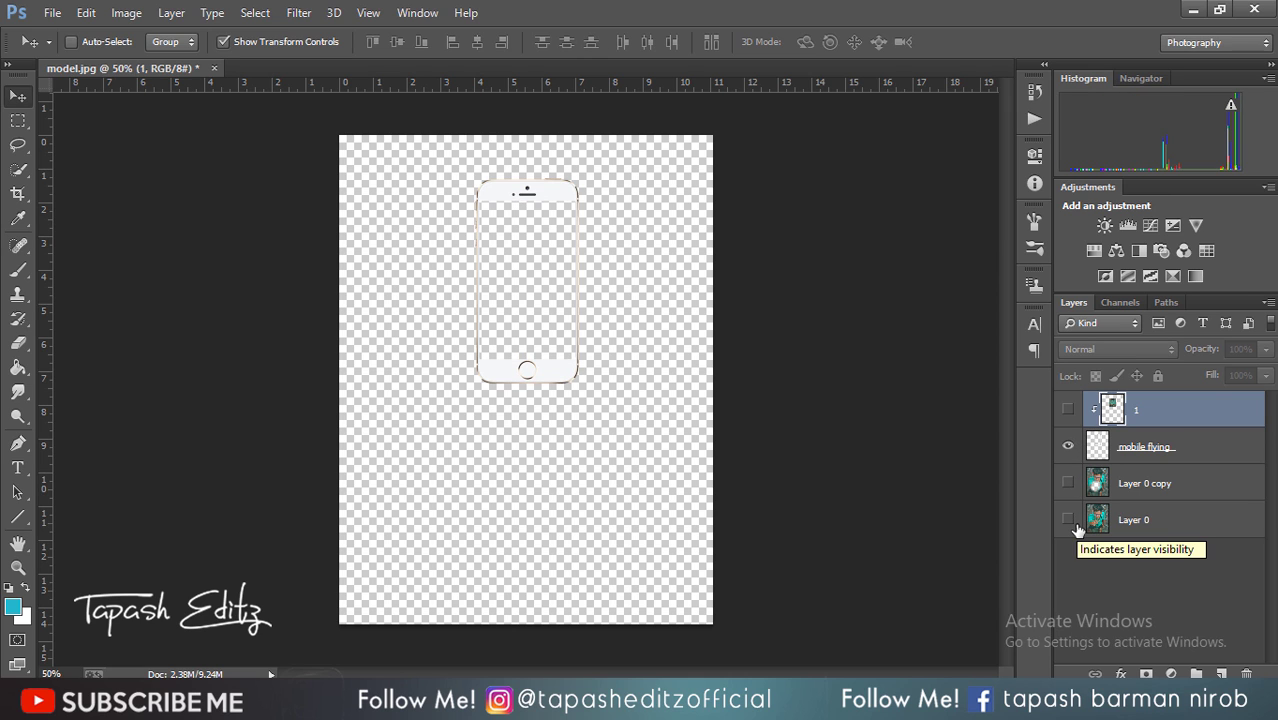
pyautogui.click(1067, 410)
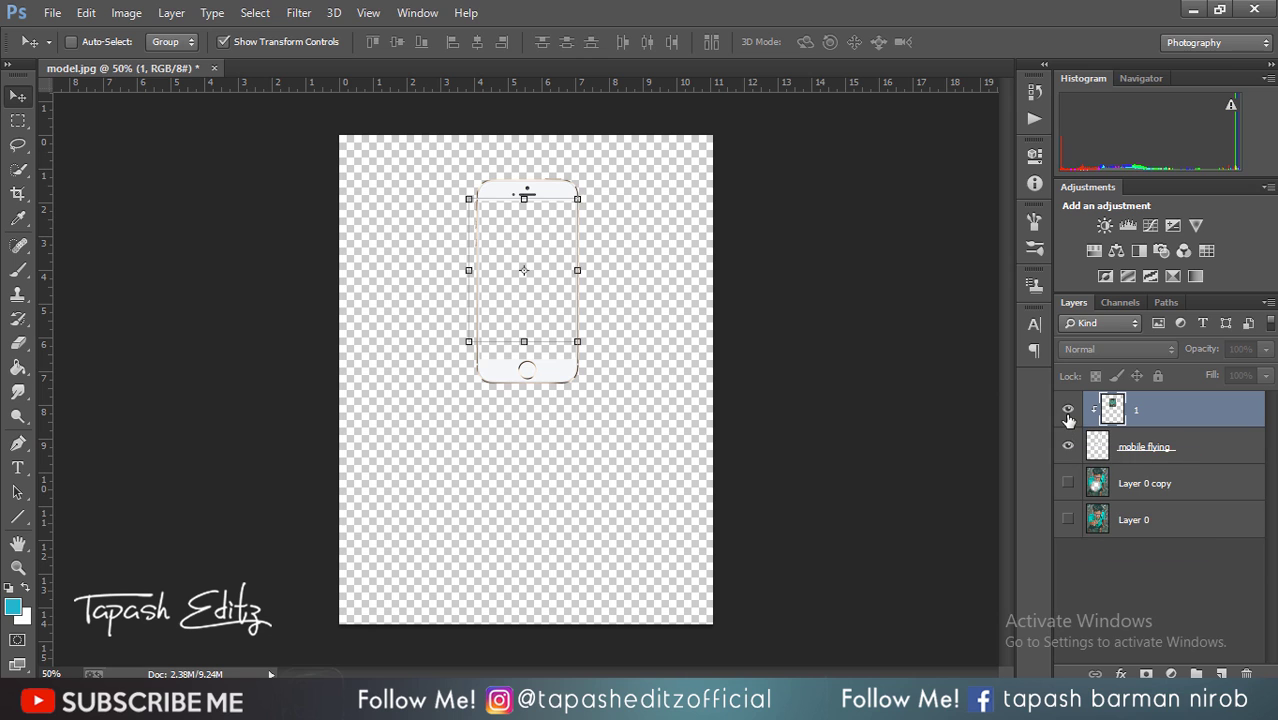
# Release layer 1 from its clipping mask and nudge it slightly right and down
pyautogui.rightClick(1152, 412)
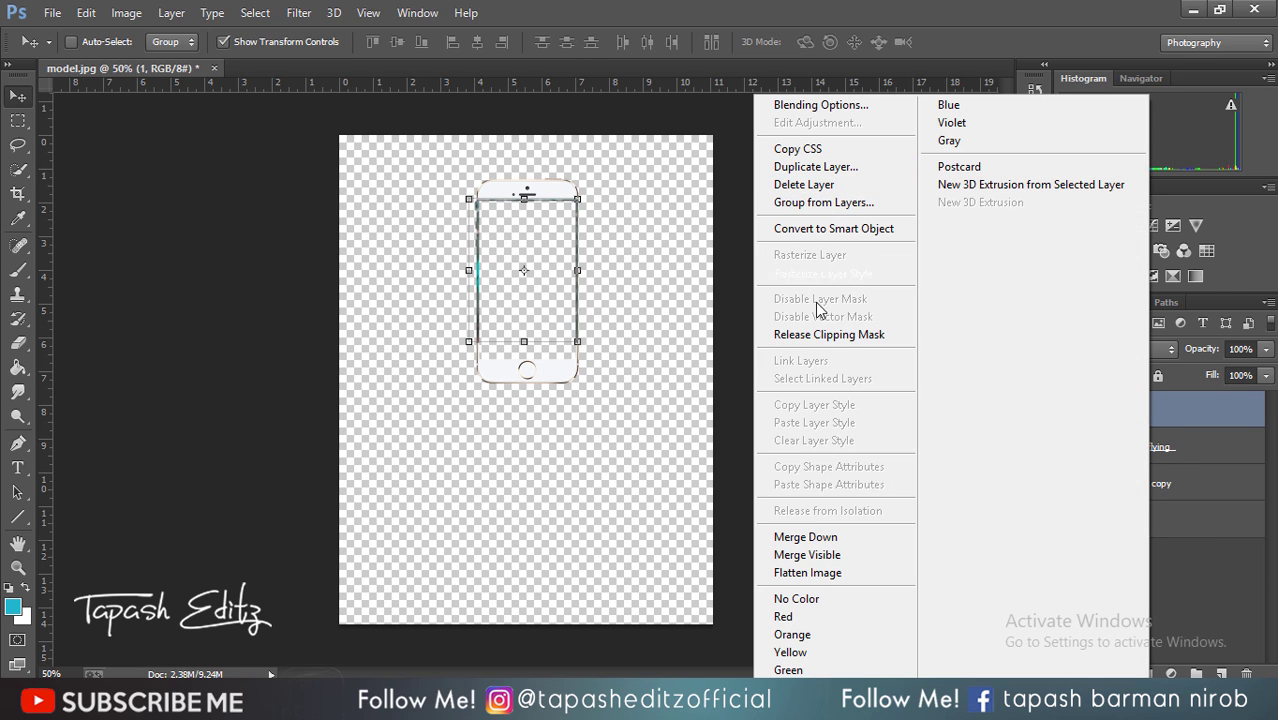
pyautogui.click(820, 334)
pyautogui.moveTo(525, 237); pyautogui.dragTo(534, 241)
# Scale the man photo up to about 121% over the phone screen and commit it
pyautogui.moveTo(583, 348); pyautogui.dragTo(597, 365)
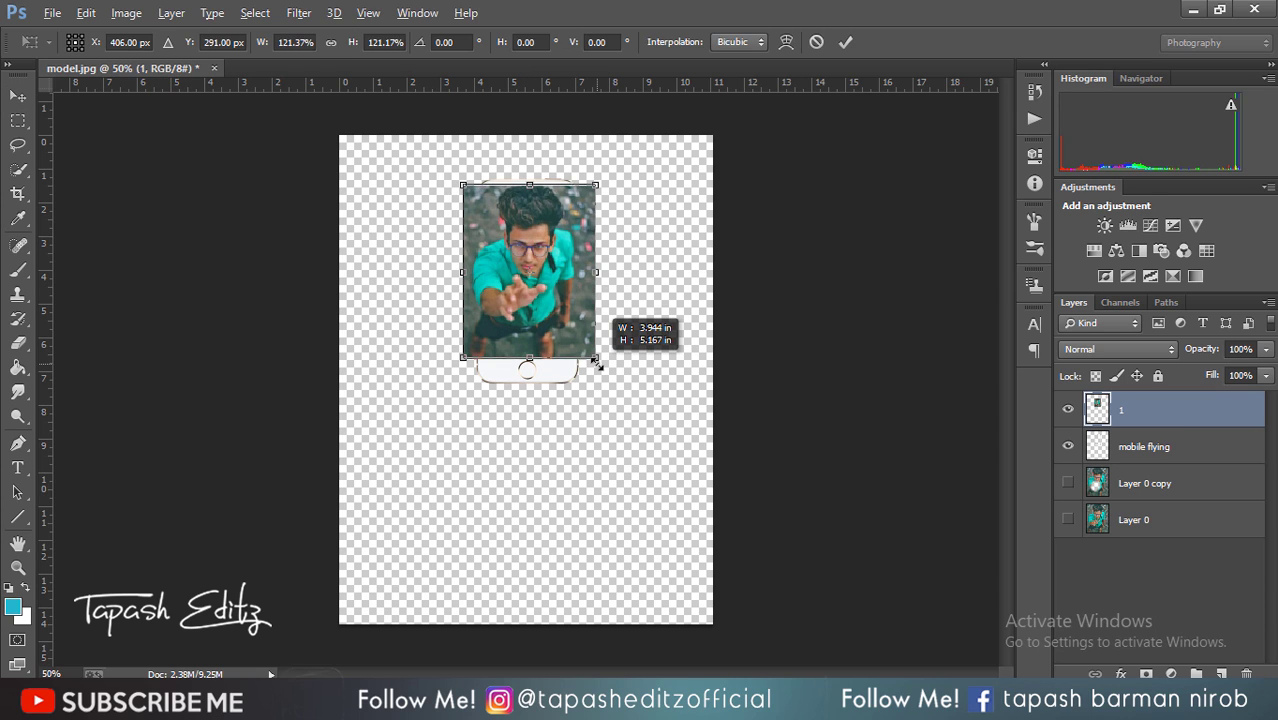
pyautogui.moveTo(556, 311); pyautogui.dragTo(553, 321)
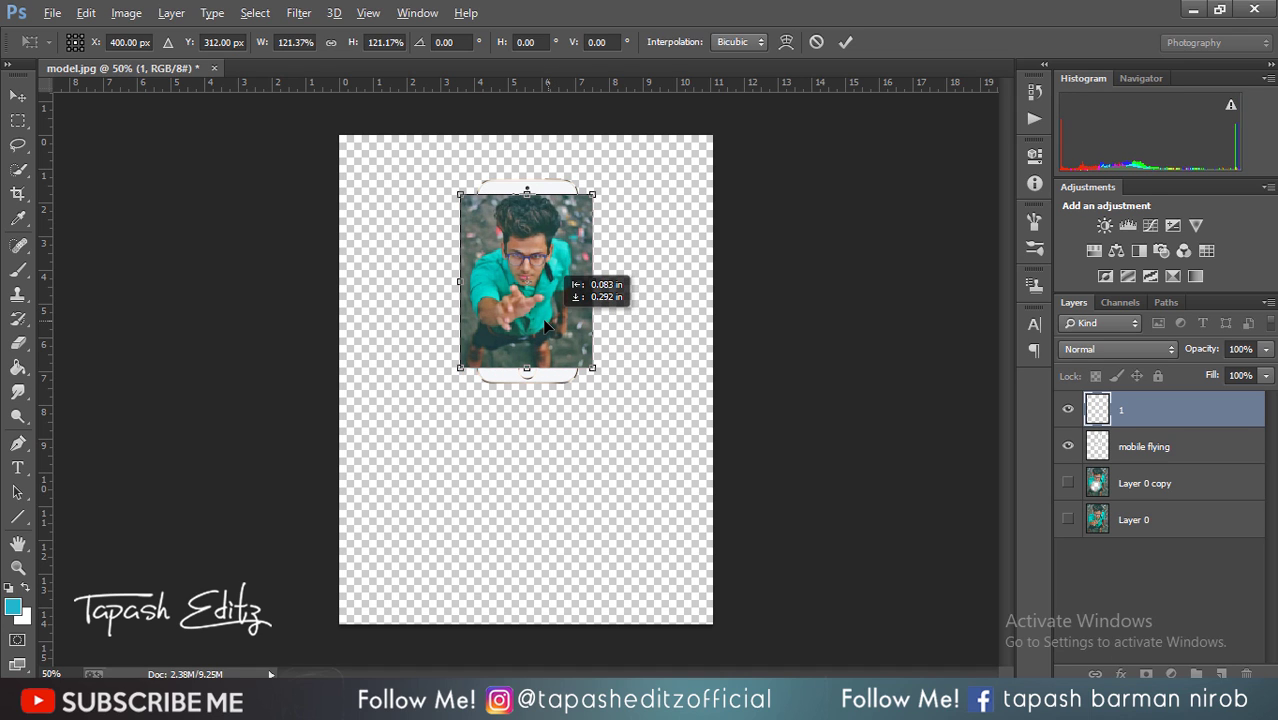
pyautogui.click(845, 41)
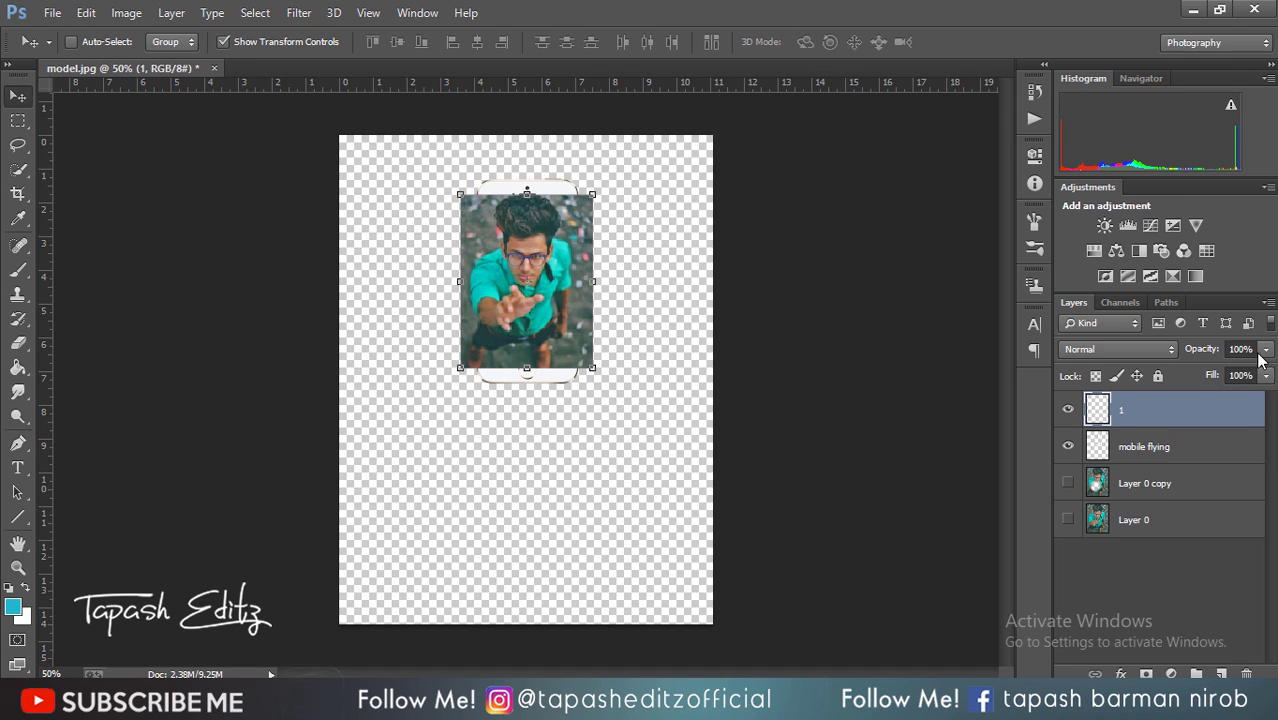
# Lower layer 1's opacity to 75% and zoom in to 200% on the phone
pyautogui.click(1208, 372)
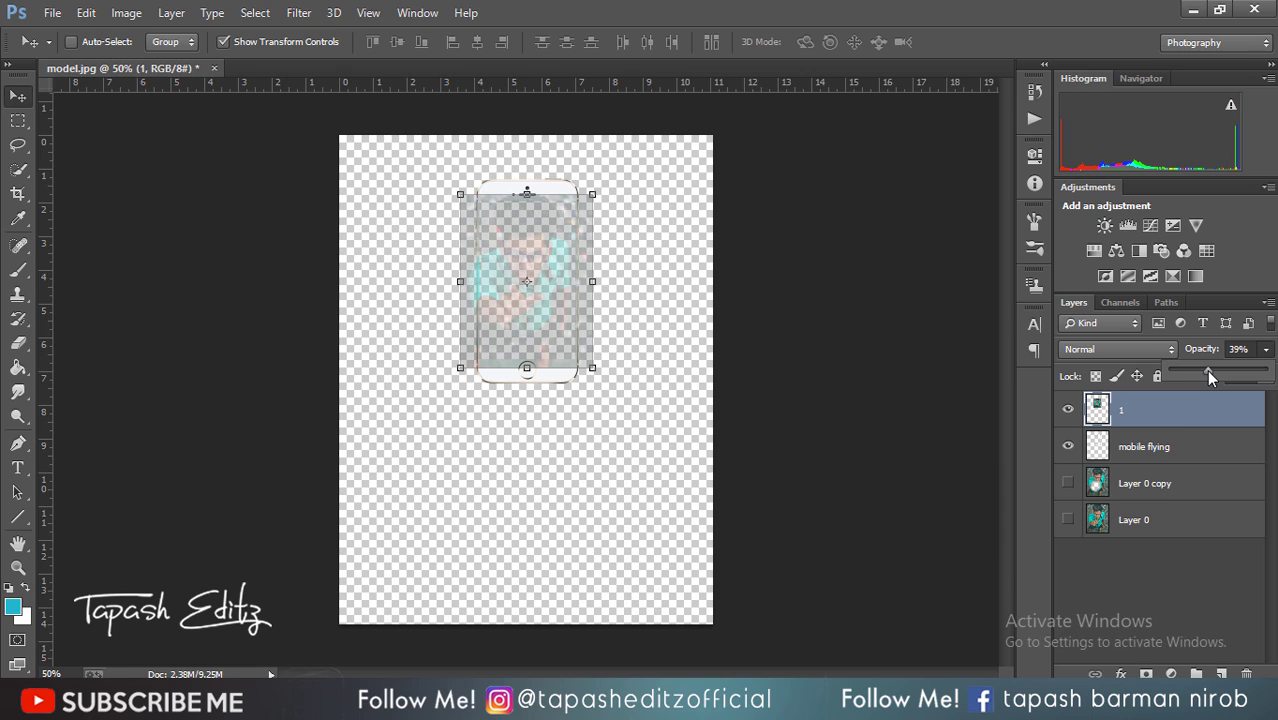
pyautogui.moveTo(1208, 374); pyautogui.dragTo(1231, 377)
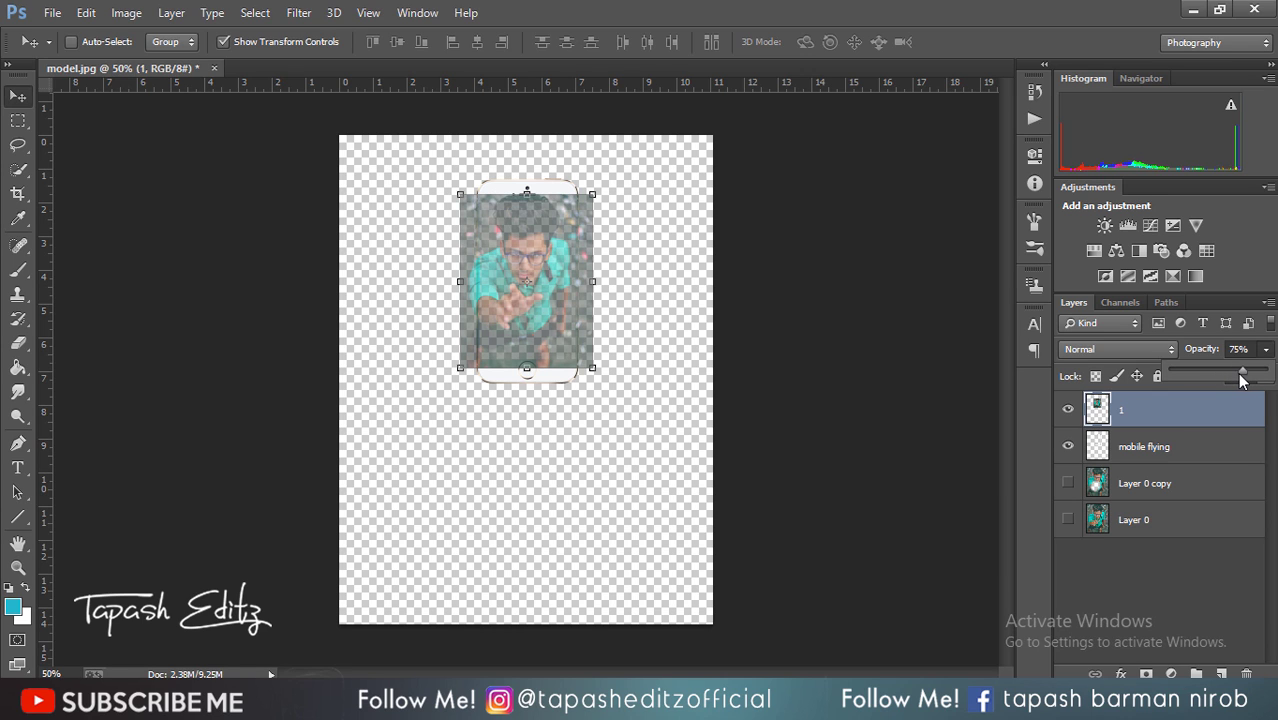
pyautogui.hotkey('ctrl', '-')
pyautogui.hotkey('ctrl', '-')
pyautogui.hotkey('ctrl', '0')
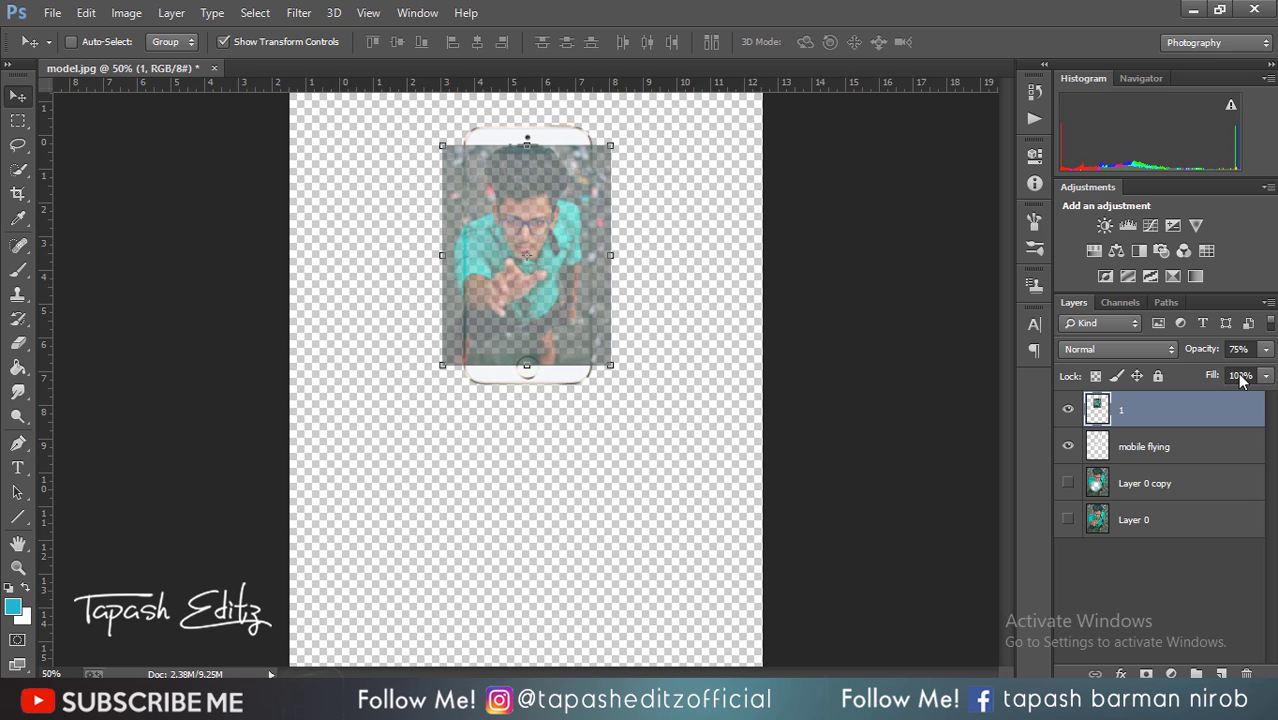
pyautogui.hotkey('ctrl', '+')
pyautogui.hotkey('ctrl', '+')
pyautogui.hotkey('ctrl', '+')
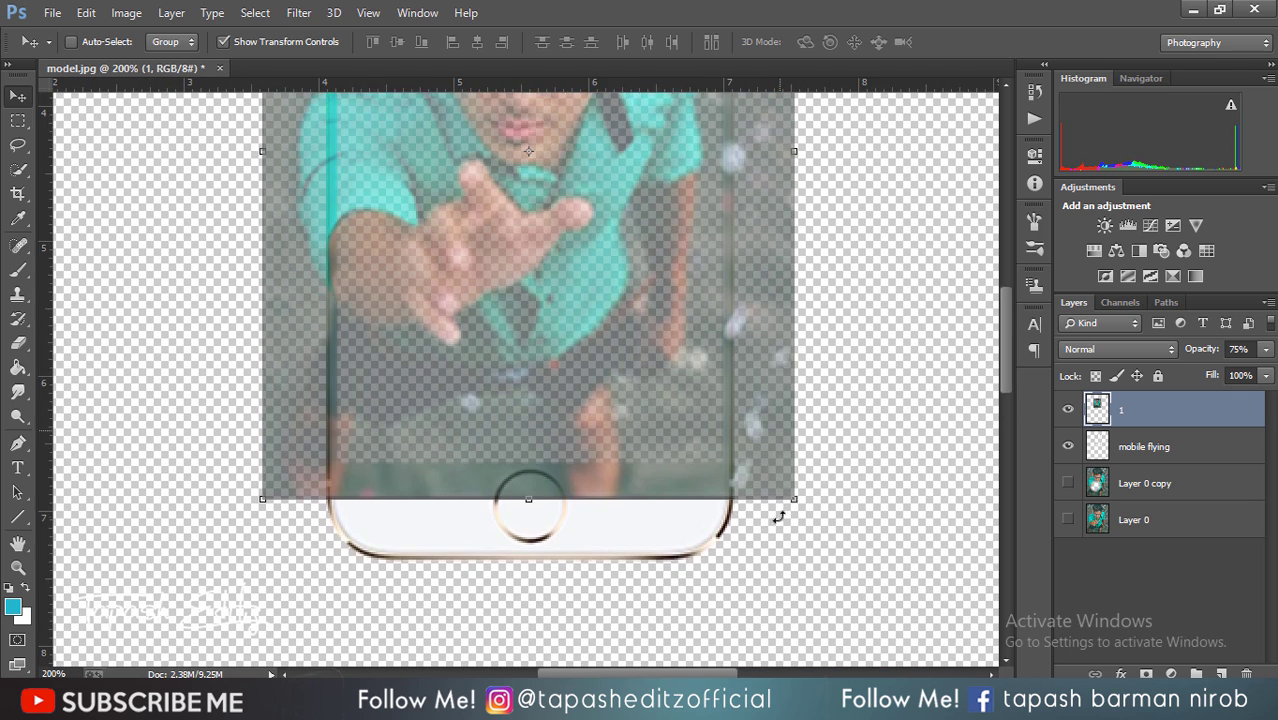
pyautogui.scroll(3, 779, 516)
# Scale the man photo down to fit the phone screen and commit the transform
pyautogui.hotkey('ctrl', '0')
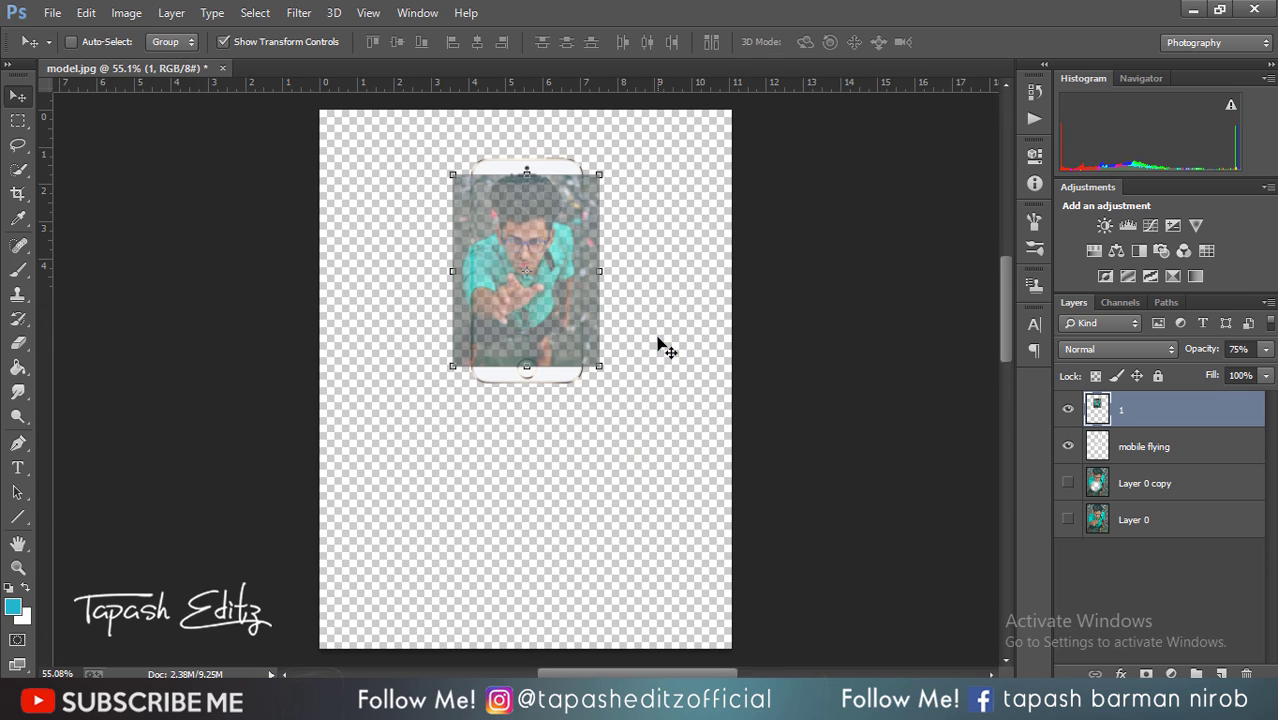
pyautogui.moveTo(533, 248); pyautogui.dragTo(537, 244)
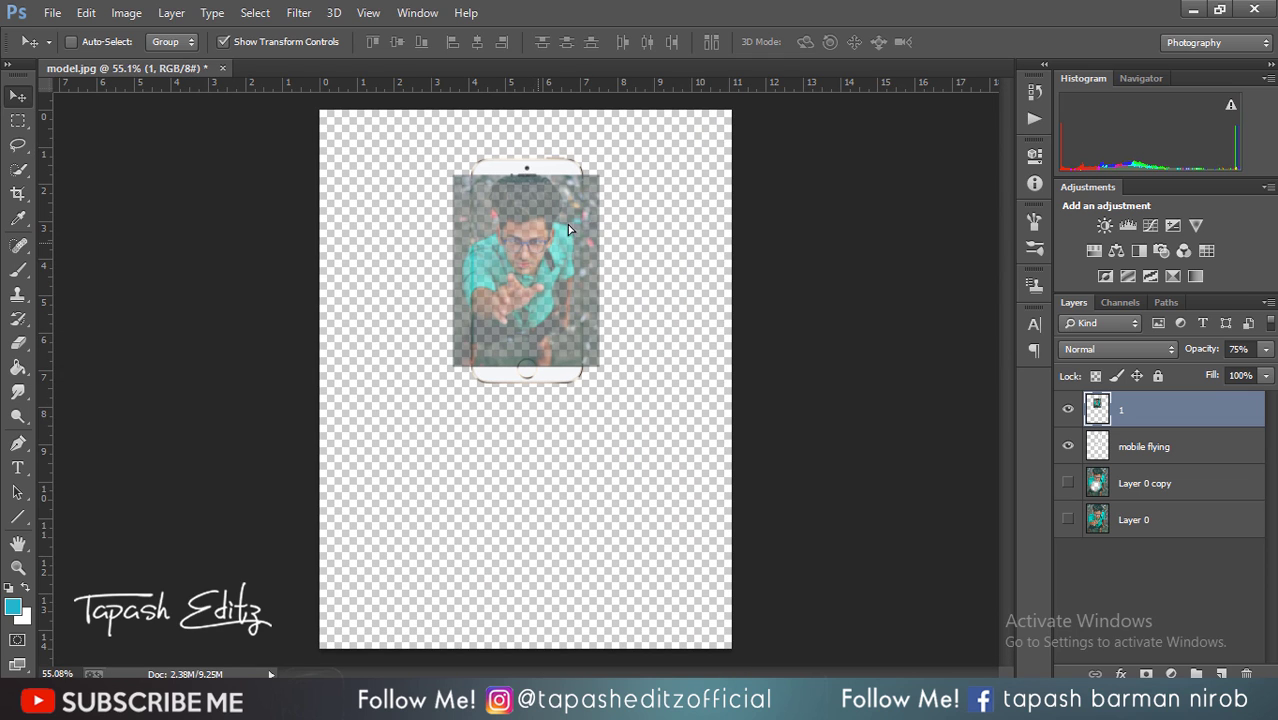
pyautogui.moveTo(596, 176)
pyautogui.mouseDown()
pyautogui.moveTo(566, 204)
pyautogui.moveTo(526, 183)
pyautogui.mouseUp()
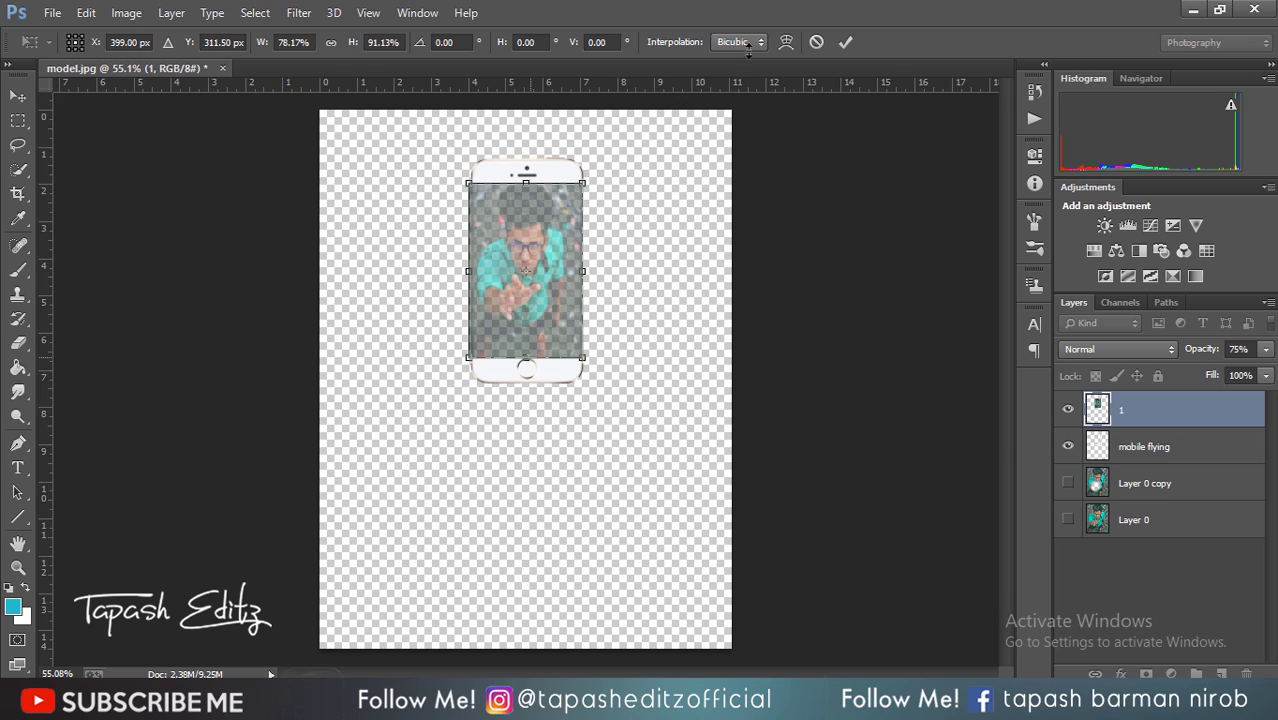
pyautogui.click(846, 41)
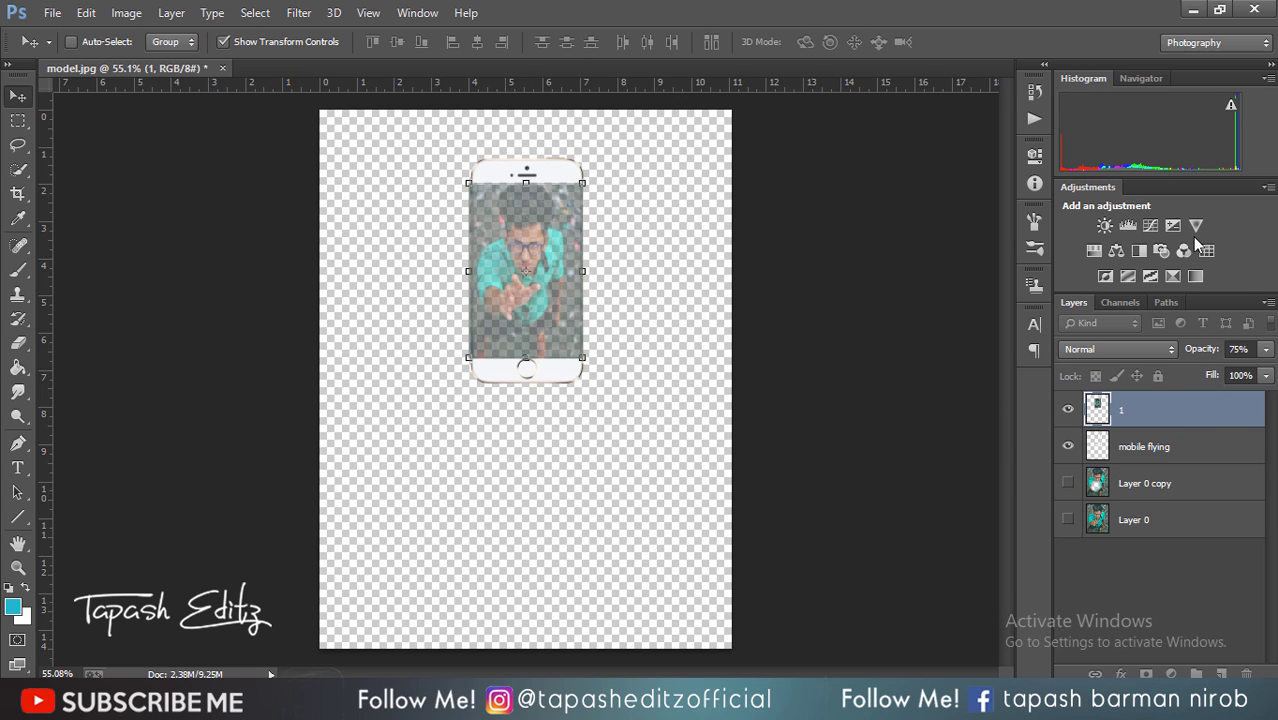
# Restore layer 1 to 100% opacity and show the blurred Layer 0 copy
pyautogui.click(1265, 349)
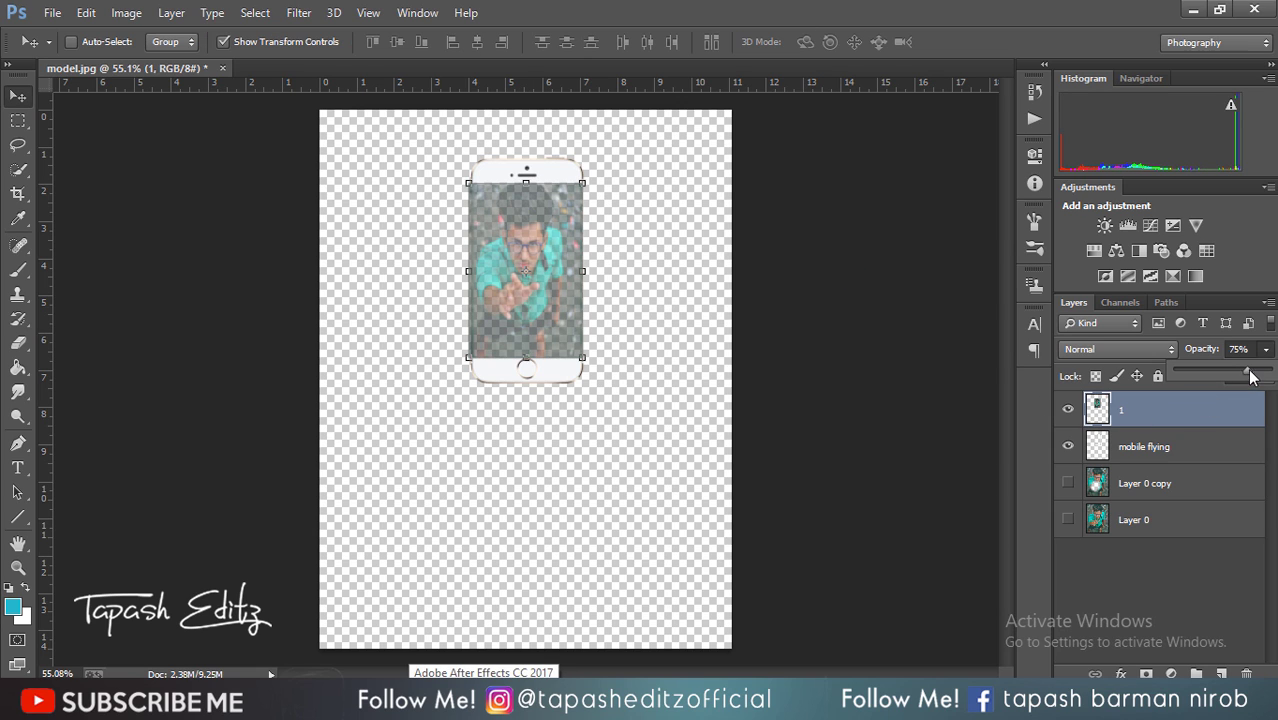
pyautogui.moveTo(1251, 374); pyautogui.dragTo(1273, 374)
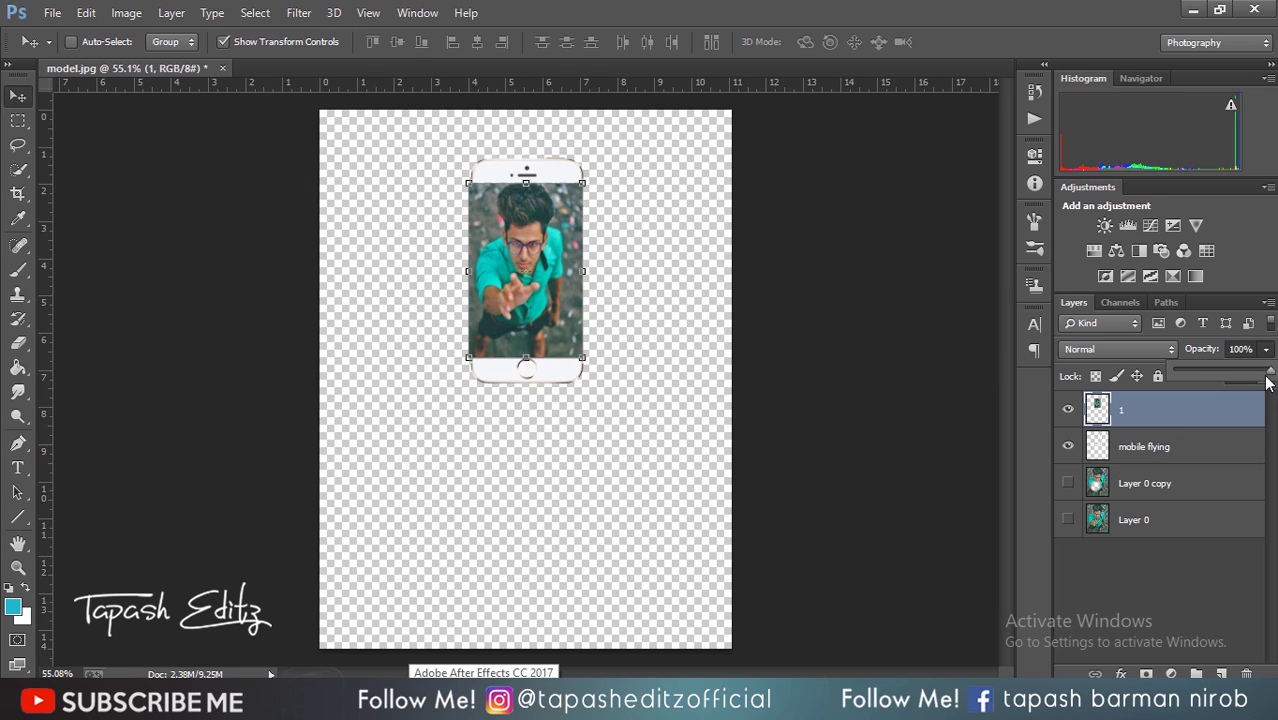
pyautogui.click(1068, 483)
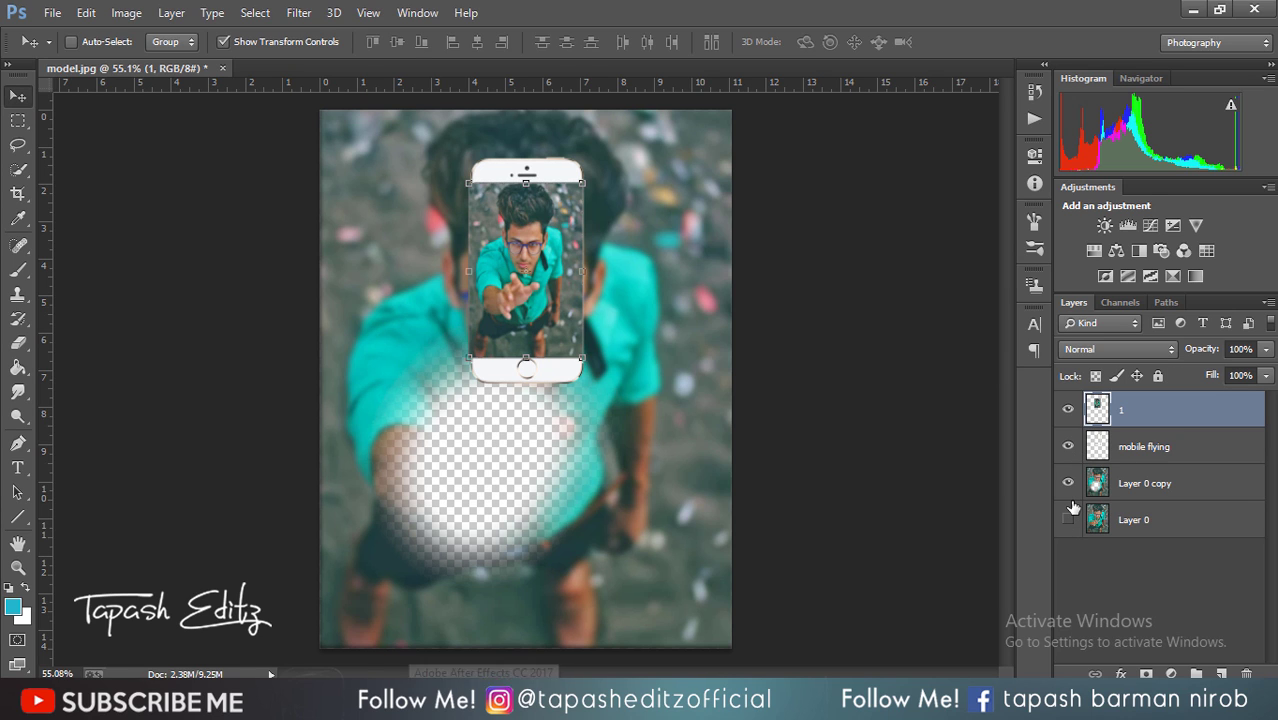
# Show the original Layer 0 again and zoom to 200% around the phone's bottom
pyautogui.click(1068, 517)
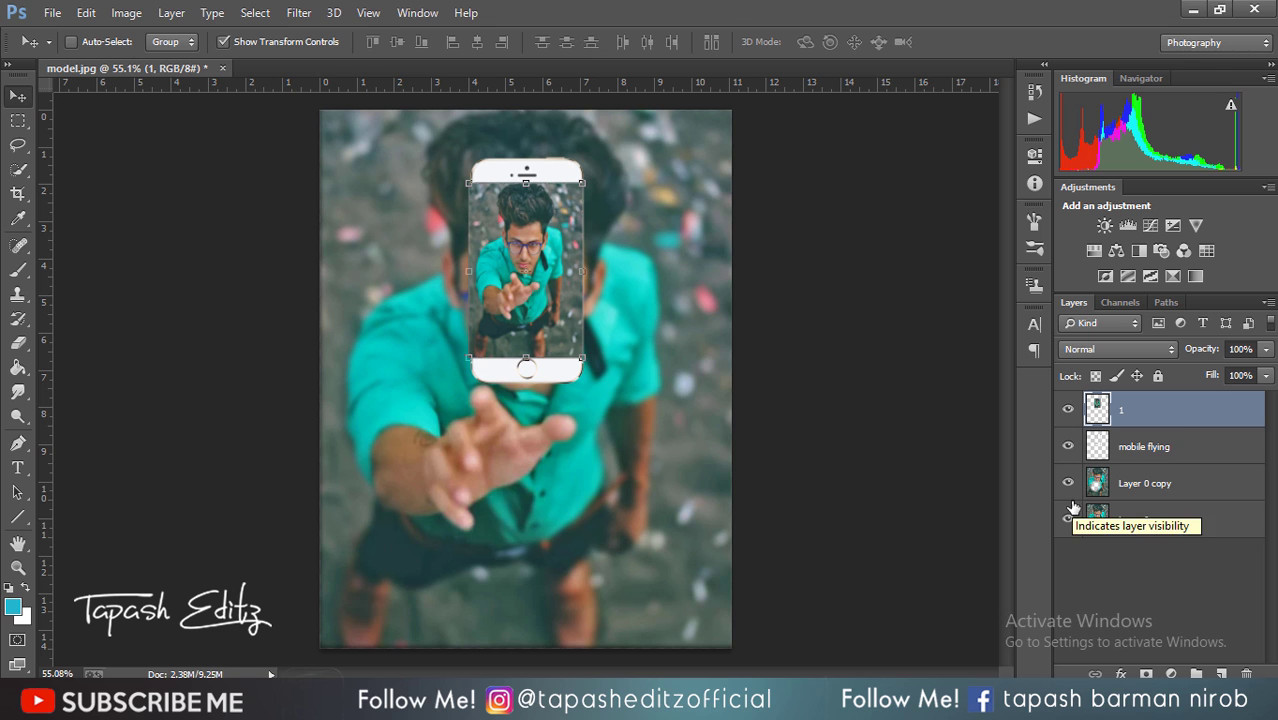
pyautogui.hotkey('ctrl', '-')
pyautogui.hotkey('ctrl', '+')
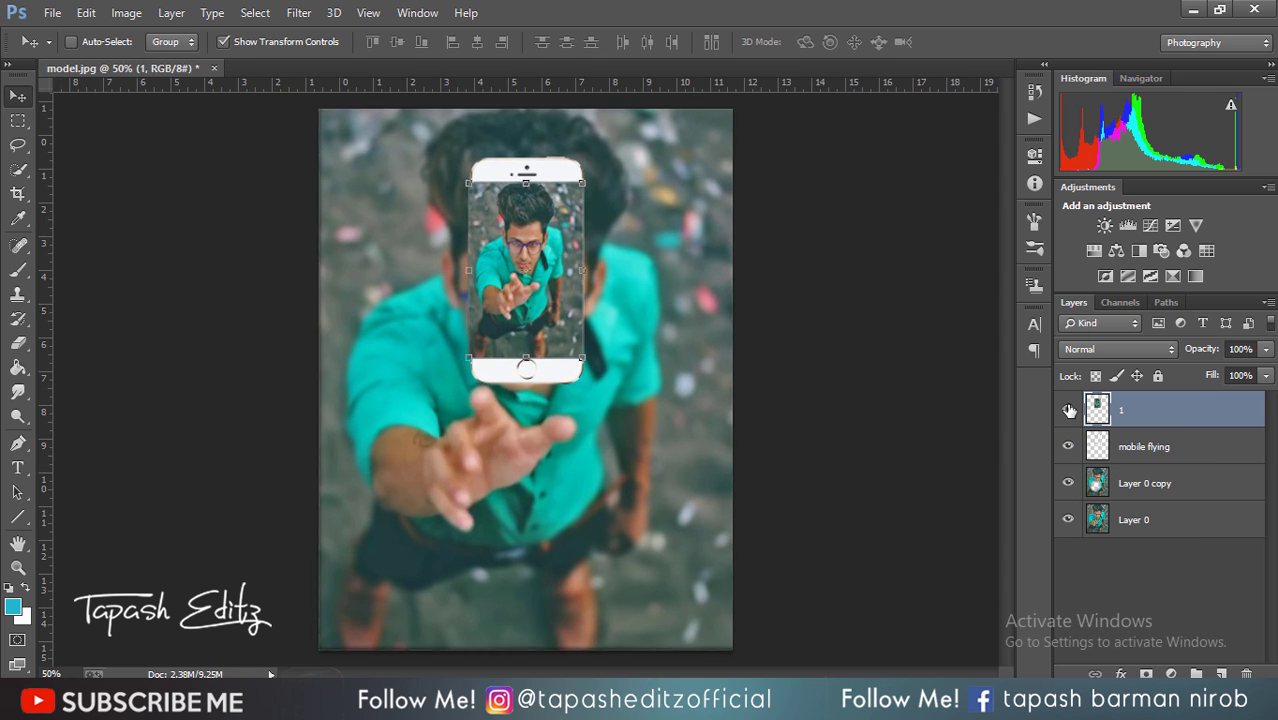
pyautogui.hotkey('ctrl', '+')
pyautogui.hotkey('ctrl', '+')
# Lower layer 1's opacity to 71%
pyautogui.scroll(3, 933, 371)
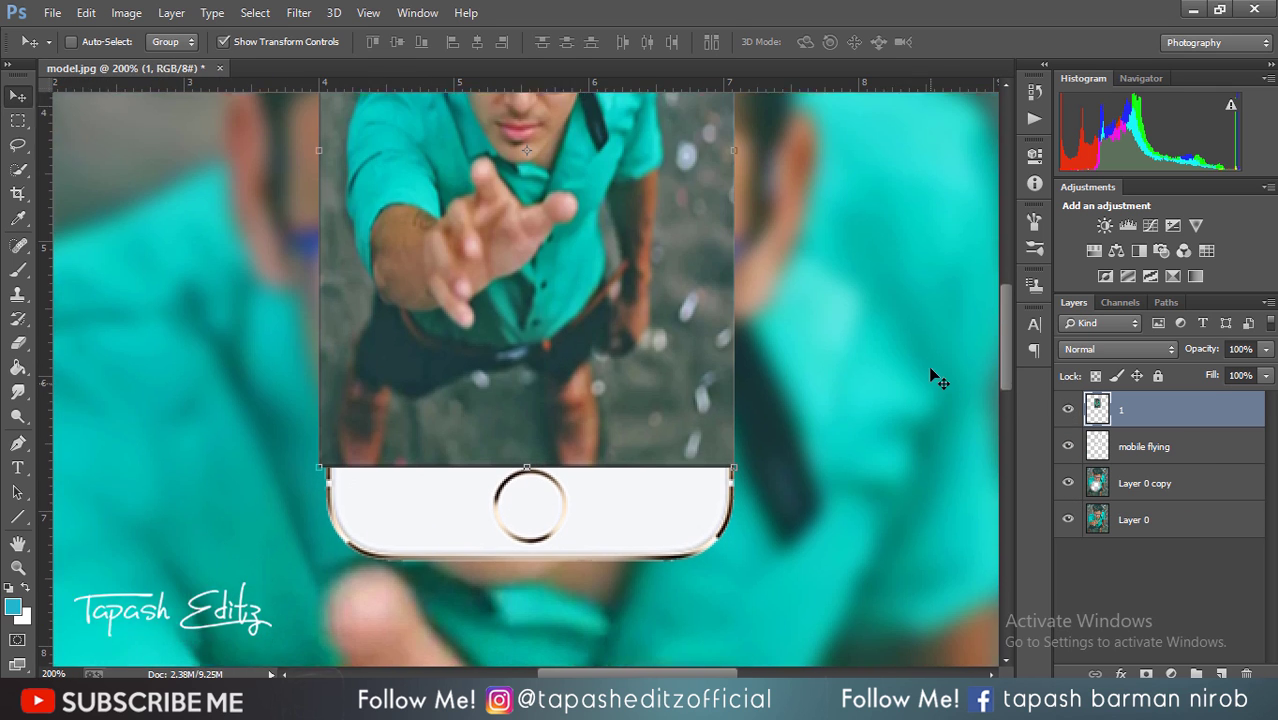
pyautogui.scroll(1, 705, 262)
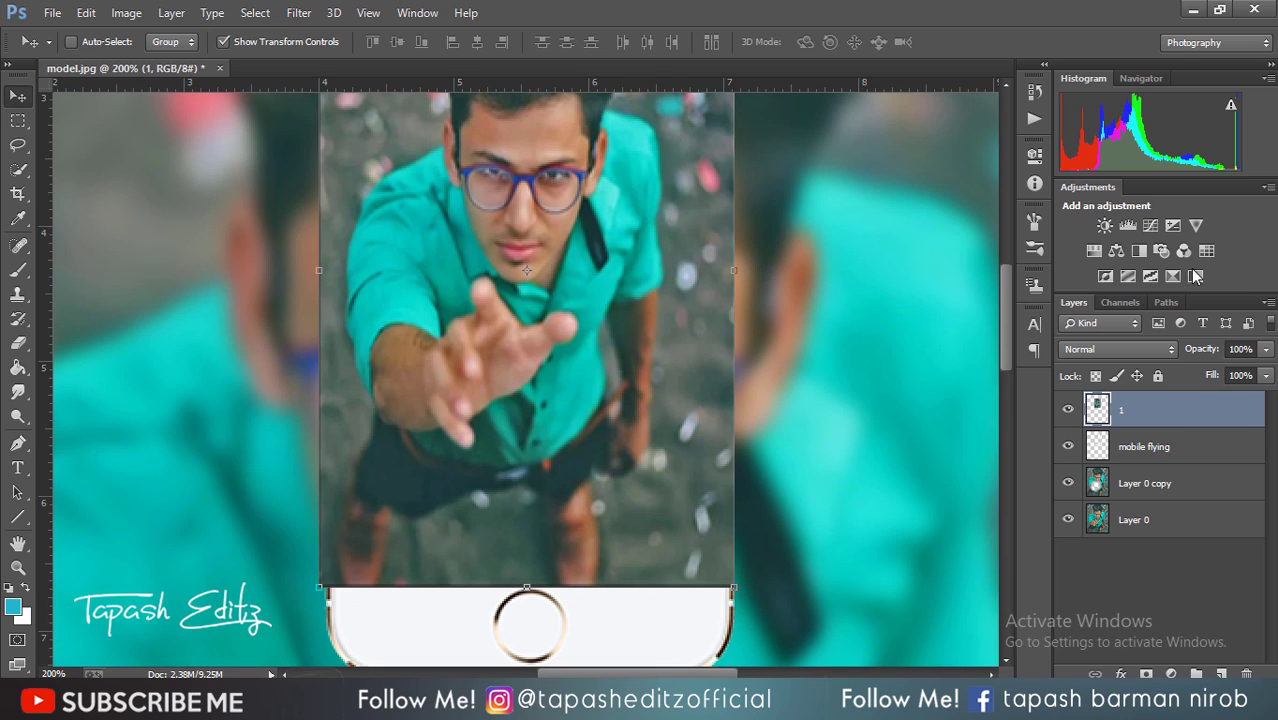
pyautogui.click(1266, 349)
pyautogui.moveTo(1260, 370); pyautogui.dragTo(1238, 378)
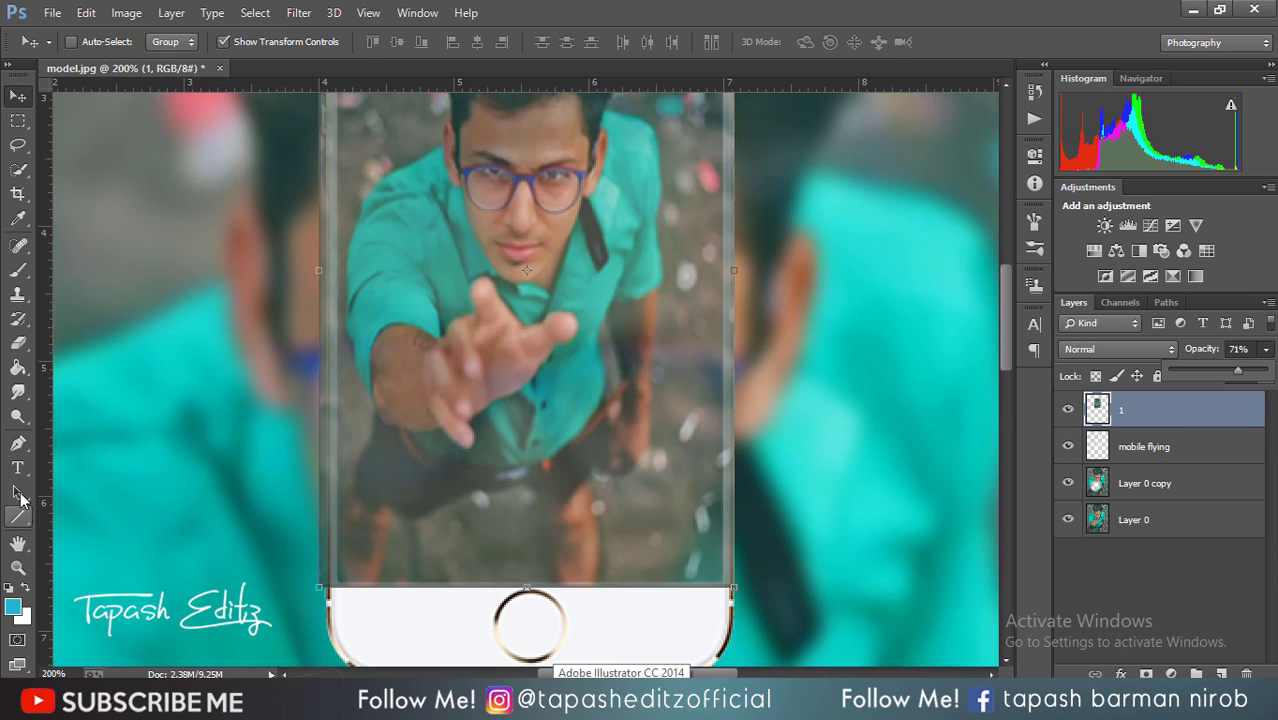
# Trace the phone screen's four edges with a closed Pen path
pyautogui.click(18, 443)
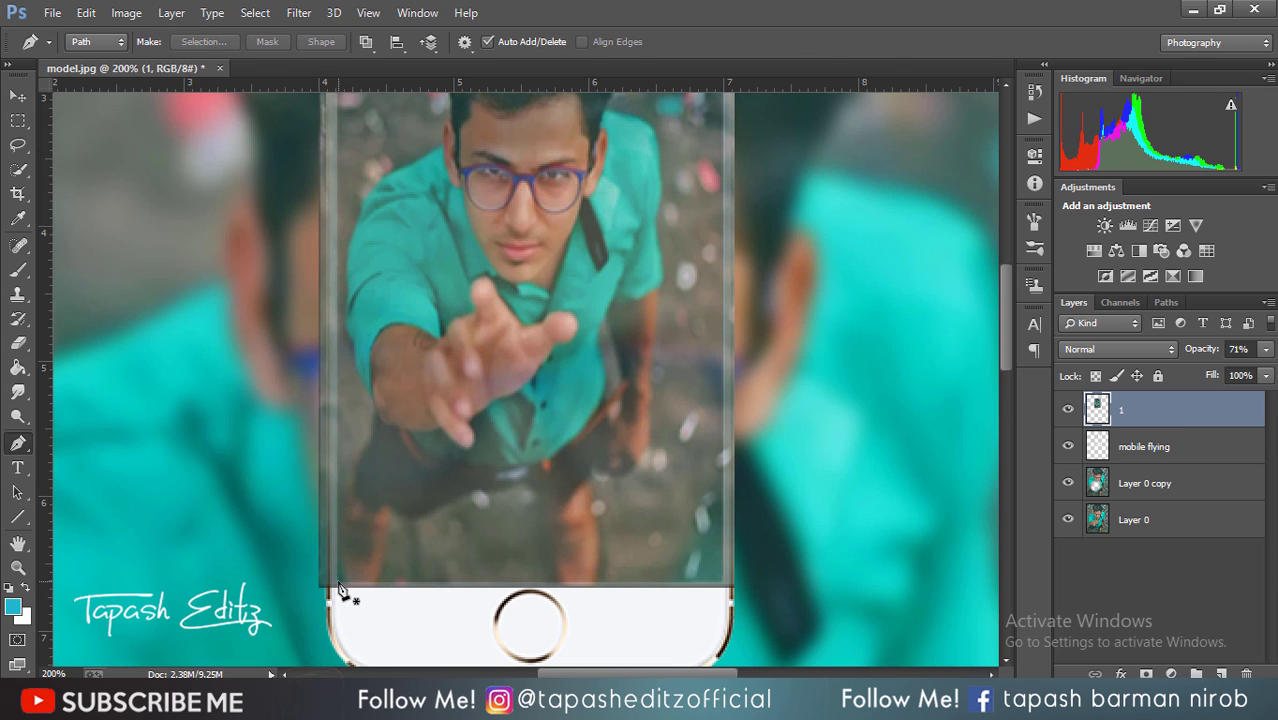
pyautogui.scroll(3, 338, 588)
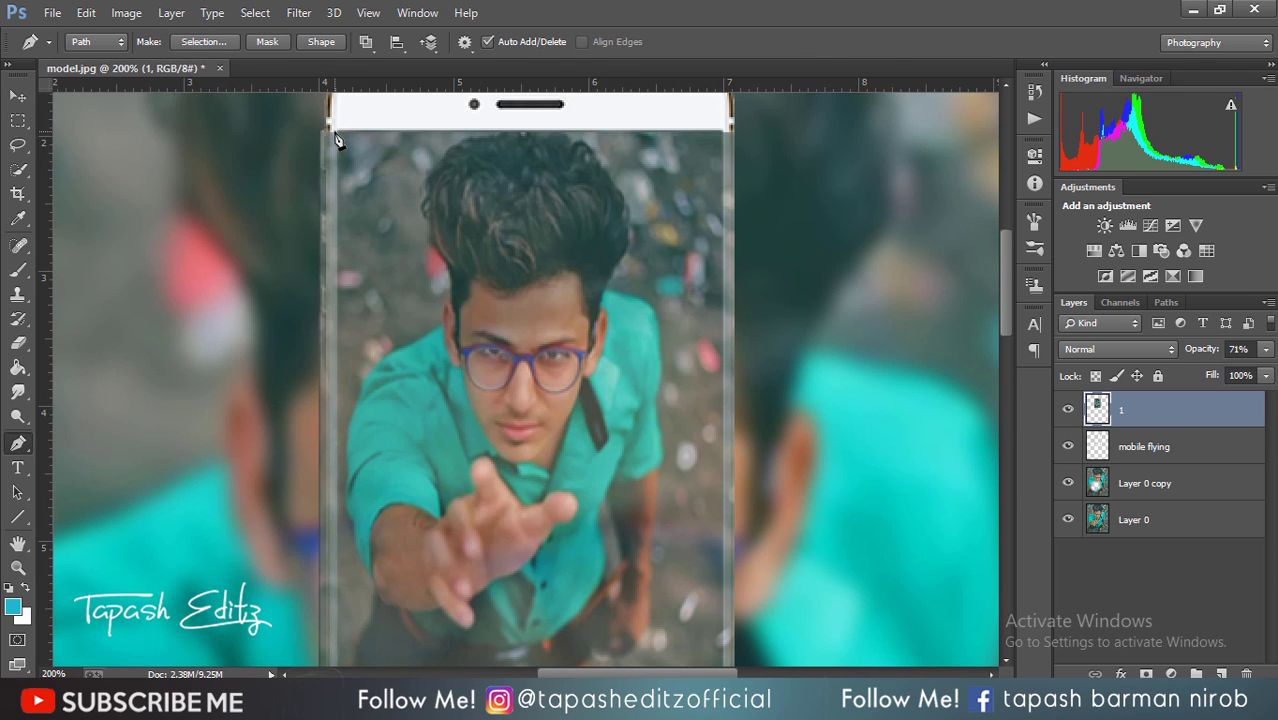
pyautogui.click(336, 130)
pyautogui.click(727, 130)
pyautogui.scroll(-2, 716, 250)
pyautogui.scroll(-1, 716, 255)
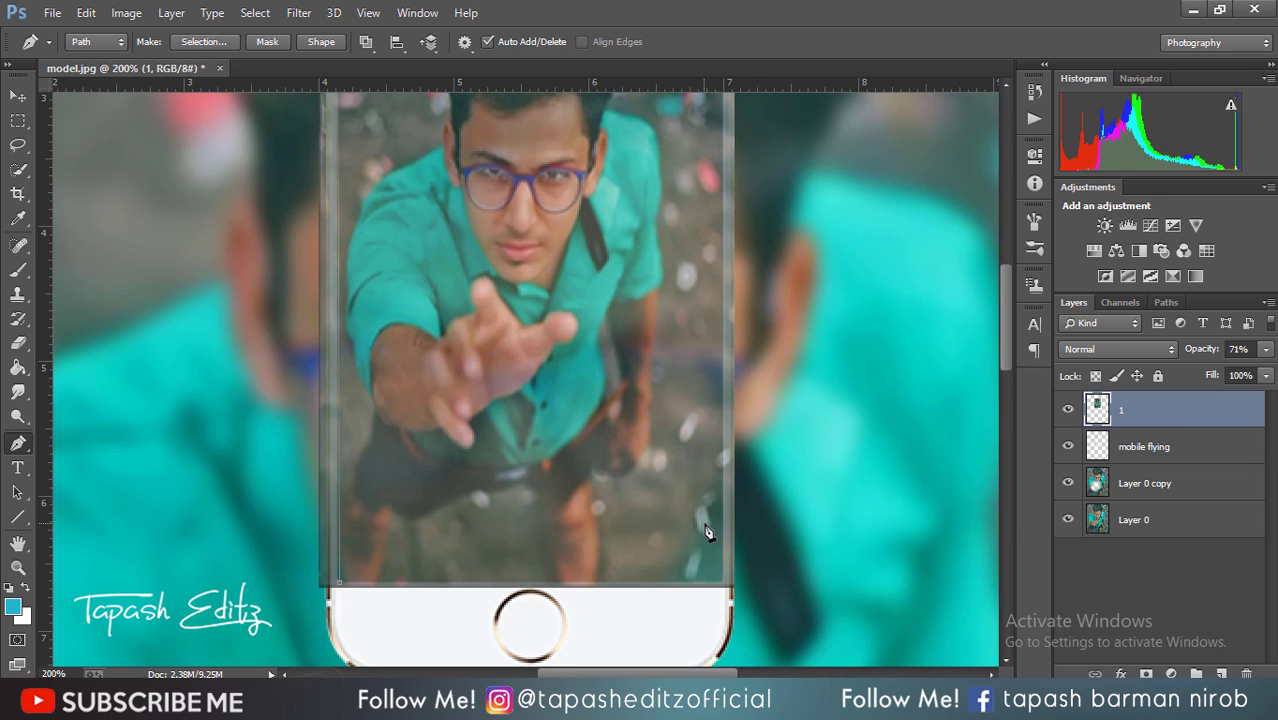
pyautogui.click(727, 588)
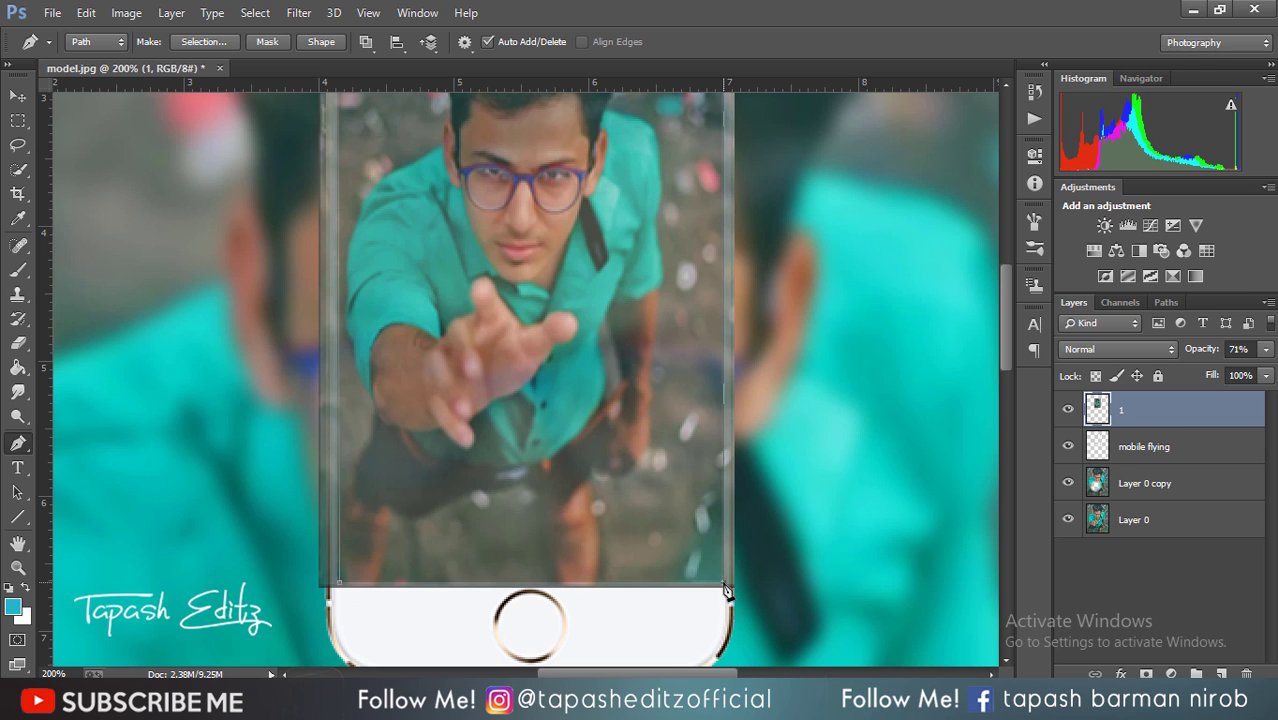
pyautogui.click(340, 586)
# Make the path a selection, invert it, and delete the photo outside the screen
pyautogui.rightClick(425, 522)
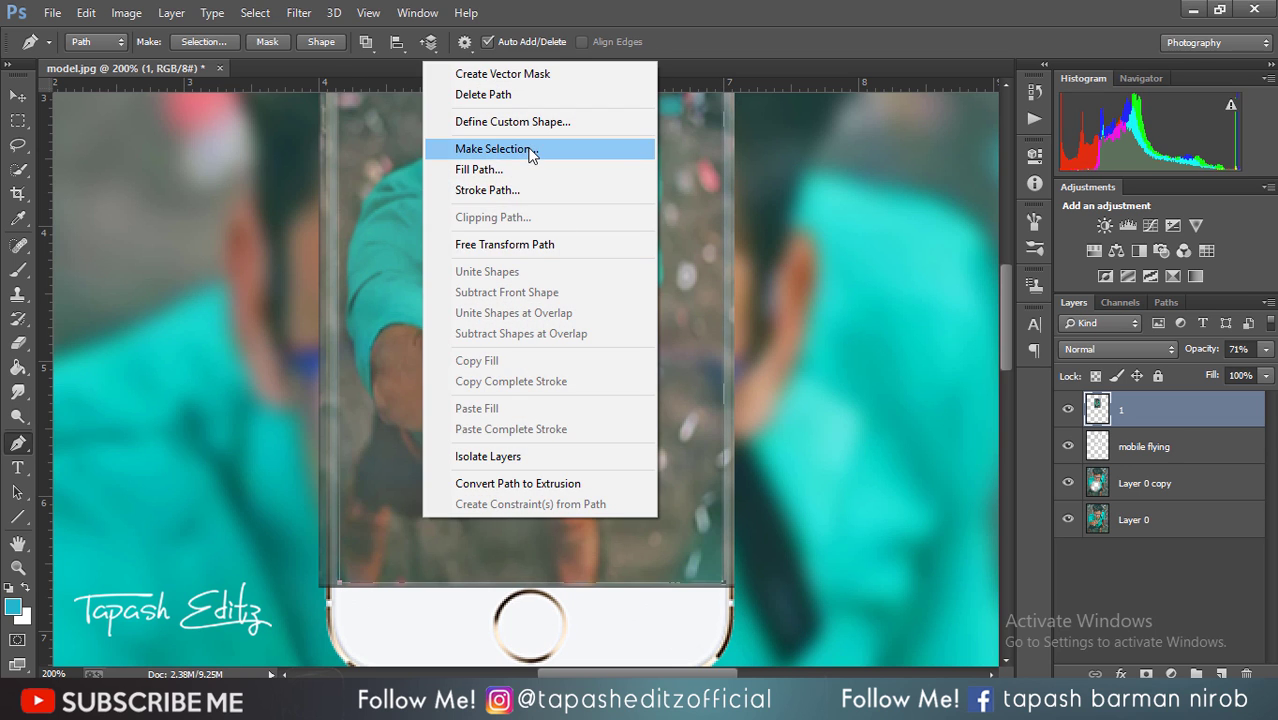
pyautogui.click(531, 149)
pyautogui.click(735, 200)
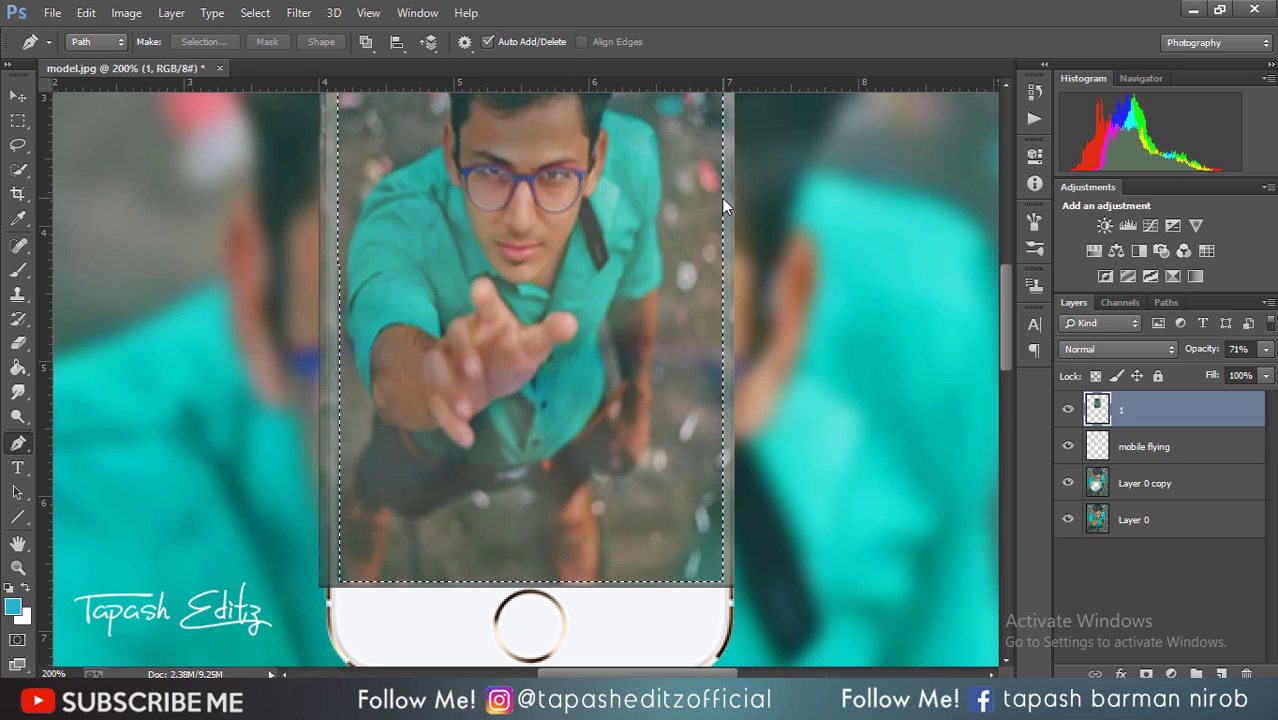
pyautogui.press('Delete')
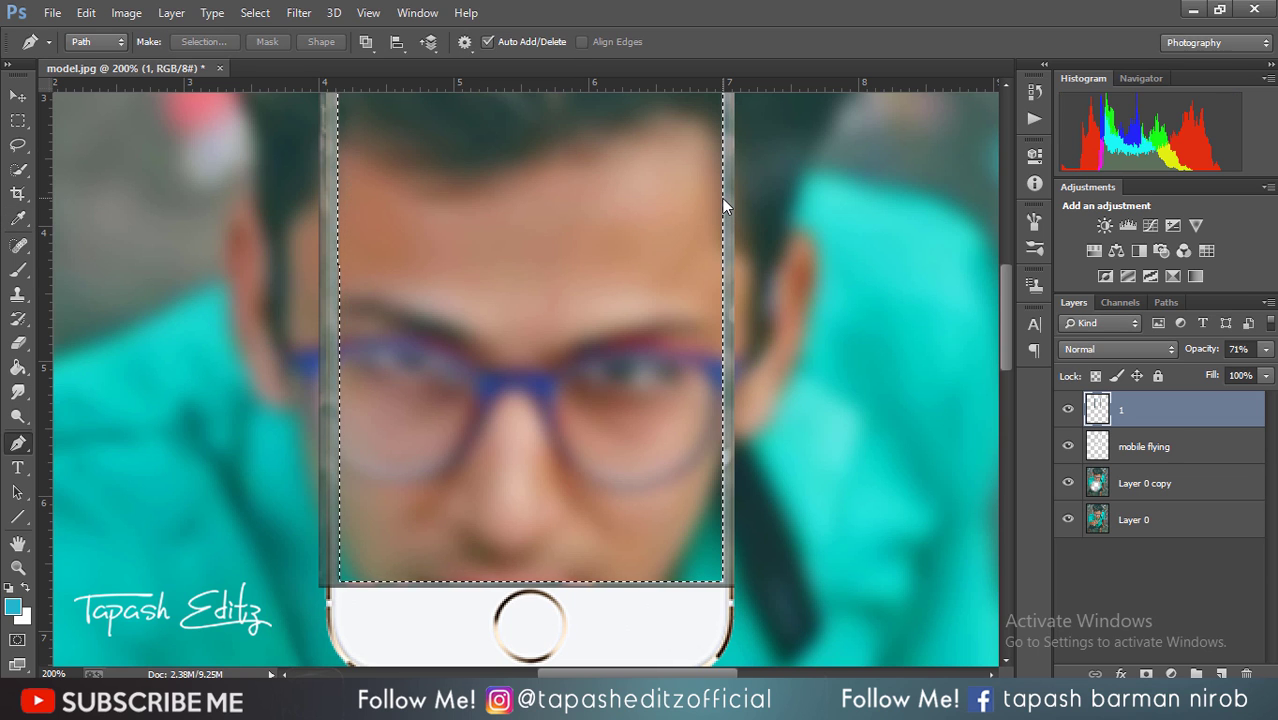
pyautogui.hotkey('ctrl', 'z')
pyautogui.click(255, 12)
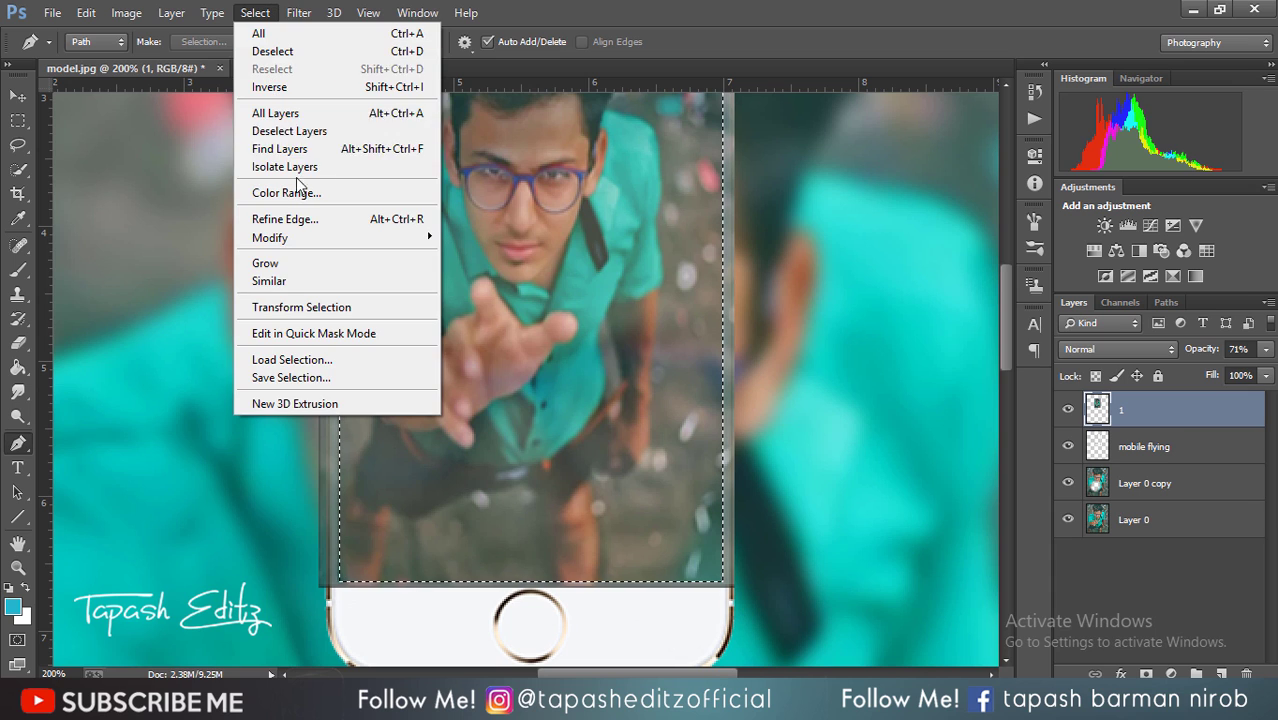
pyautogui.click(298, 87)
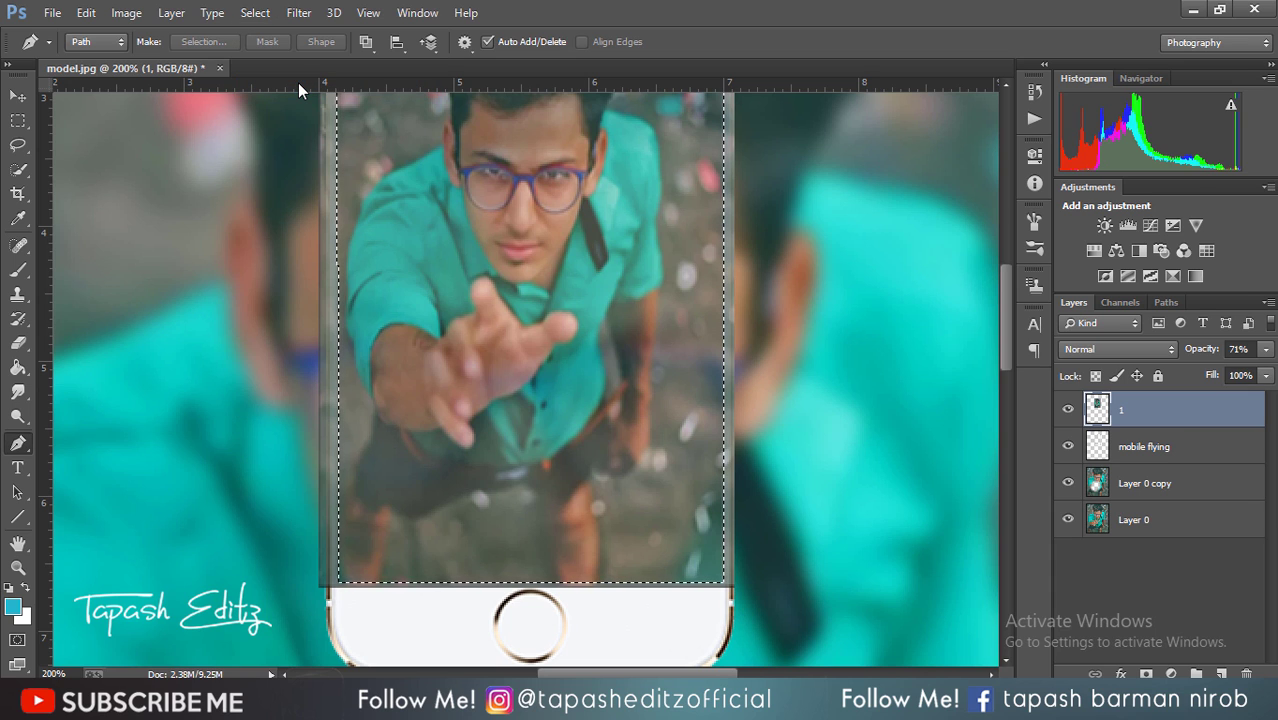
pyautogui.press('Delete')
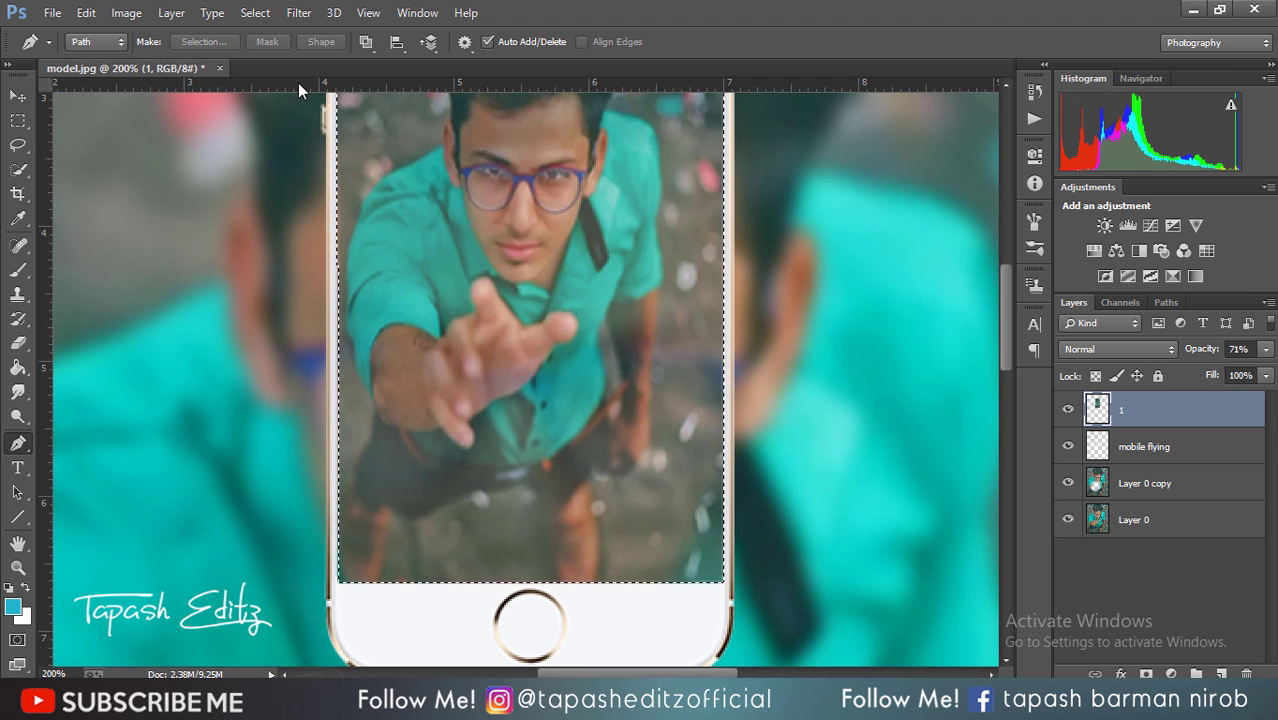
pyautogui.hotkey('ctrl', '-')
pyautogui.hotkey('ctrl', '-')
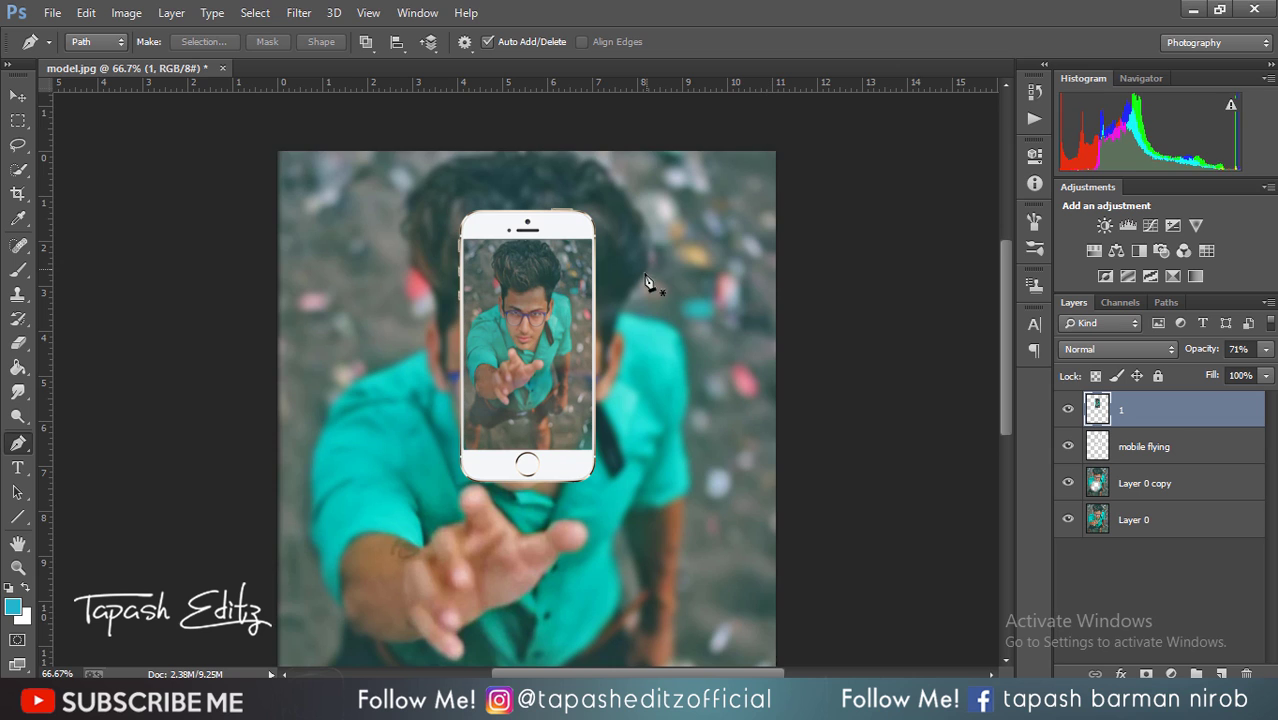
# Raise layer 1's opacity from 71% to 100% and zoom out to view the composition
pyautogui.scroll(-2, 648, 283)
pyautogui.click(1267, 349)
pyautogui.moveTo(1267, 370); pyautogui.dragTo(1271, 370)
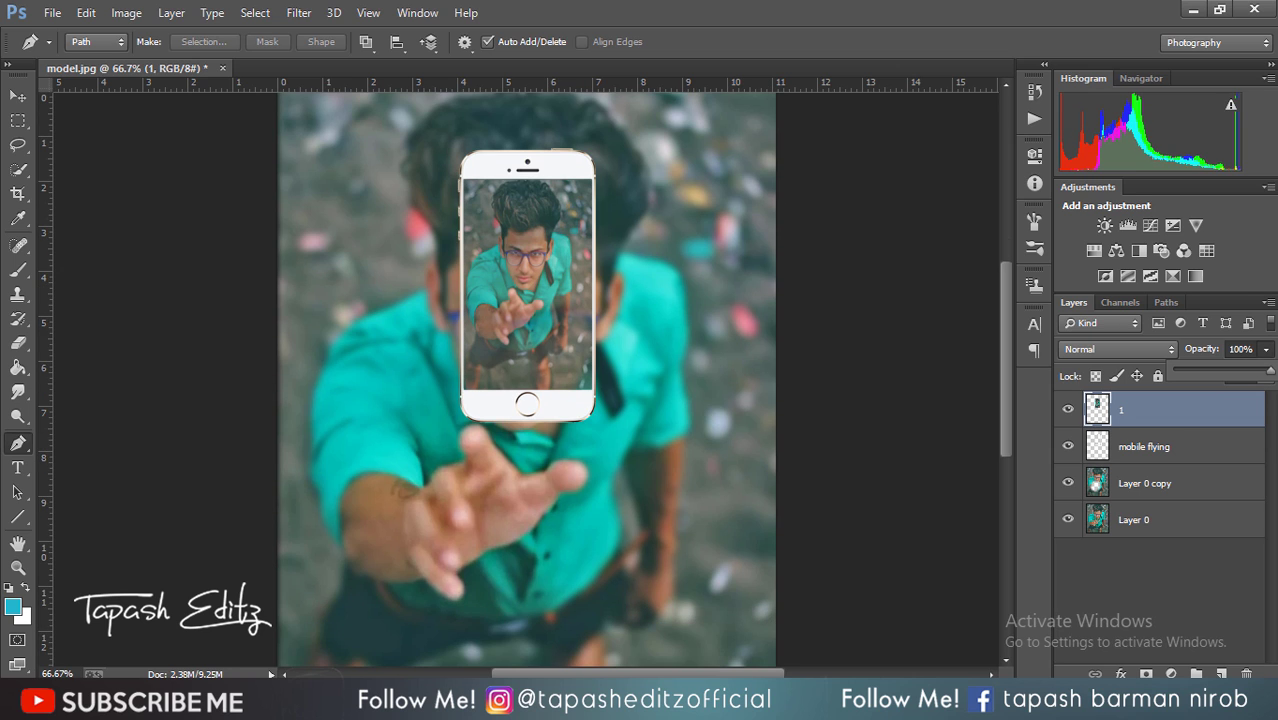
pyautogui.hotkey('ctrl', '-')
pyautogui.hotkey('ctrl', '-')
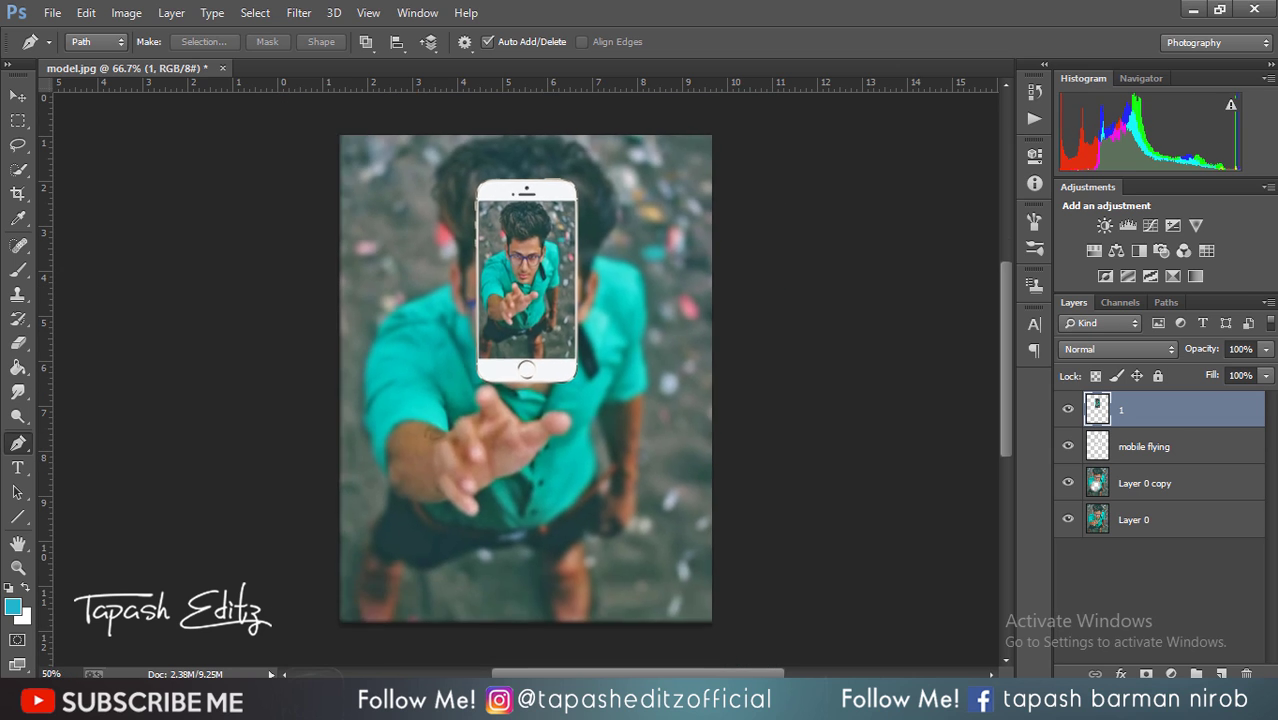
pyautogui.hotkey('ctrl', '-')
pyautogui.hotkey('ctrl', '+')
pyautogui.hotkey('ctrl', '+')
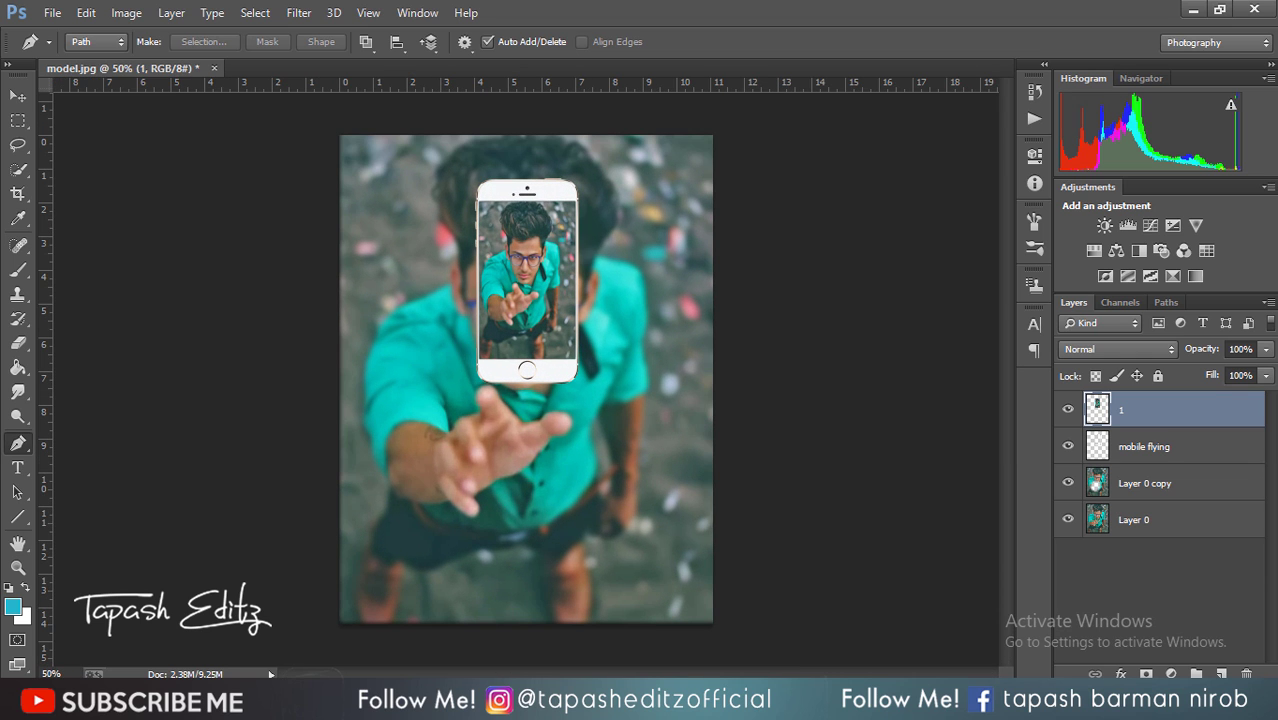
# Flatten the image, then in Camera Raw set Temperature -3, Tint +3, Clarity +26, Highlights +8
pyautogui.rightClick(1228, 420)
pyautogui.click(905, 574)
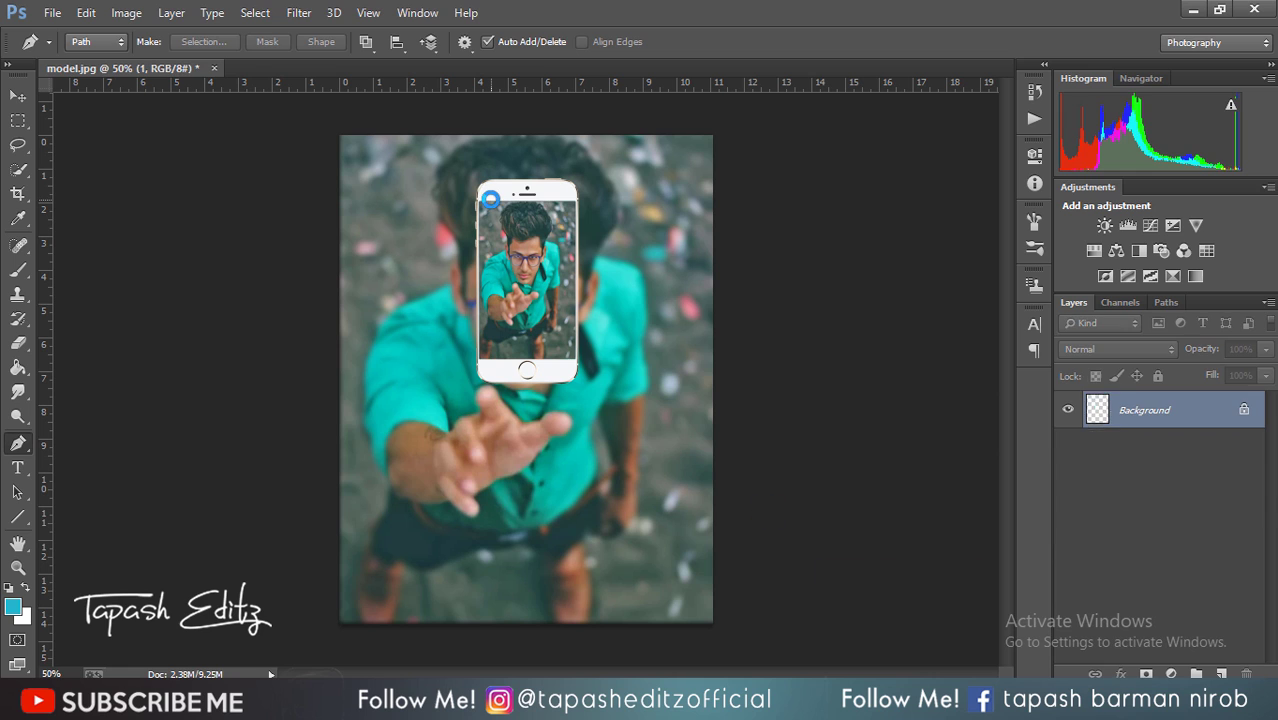
pyautogui.click(298, 12)
pyautogui.click(328, 121)
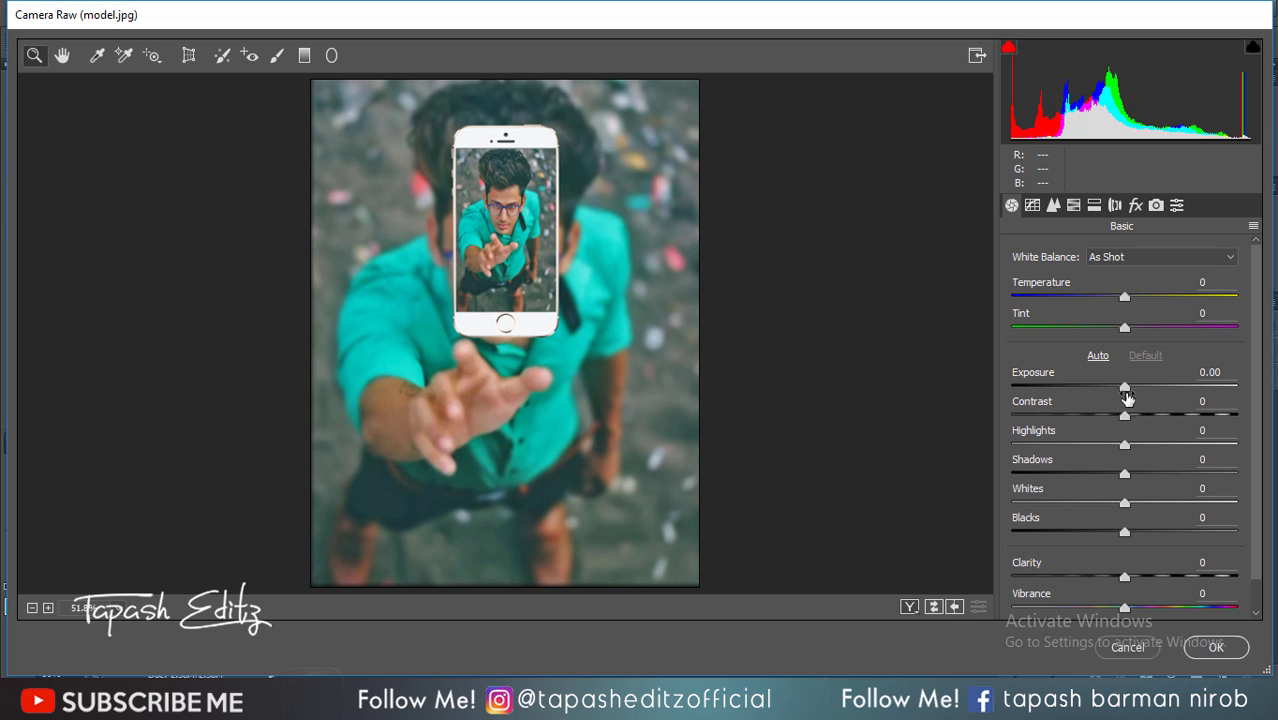
pyautogui.moveTo(1126, 296); pyautogui.dragTo(1131, 330)
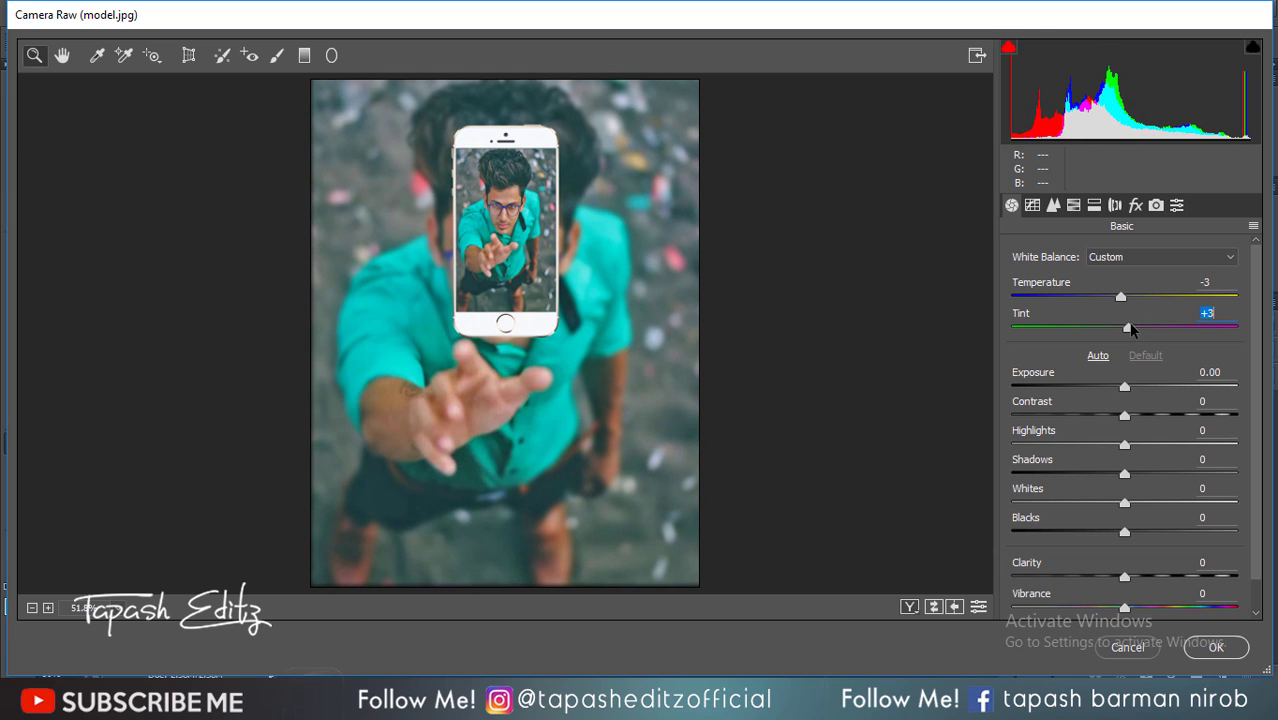
pyautogui.moveTo(1125, 578); pyautogui.dragTo(1151, 578)
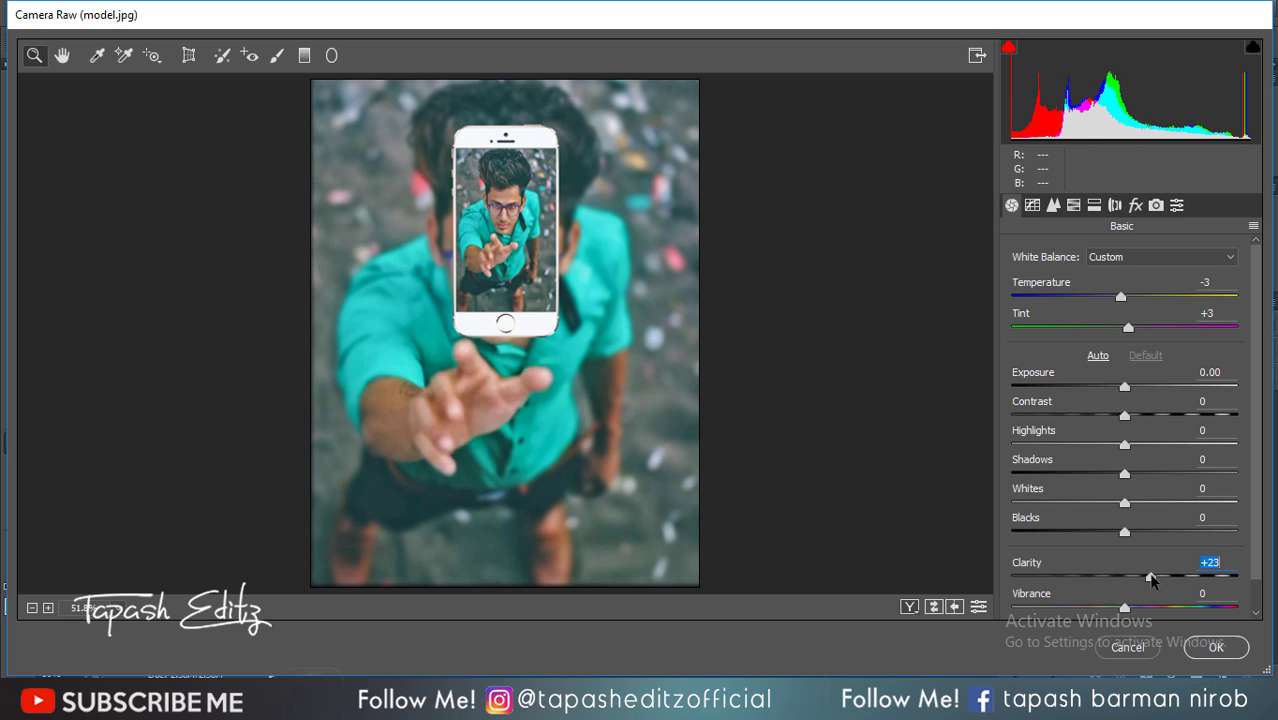
pyautogui.moveTo(1126, 448); pyautogui.dragTo(1135, 438)
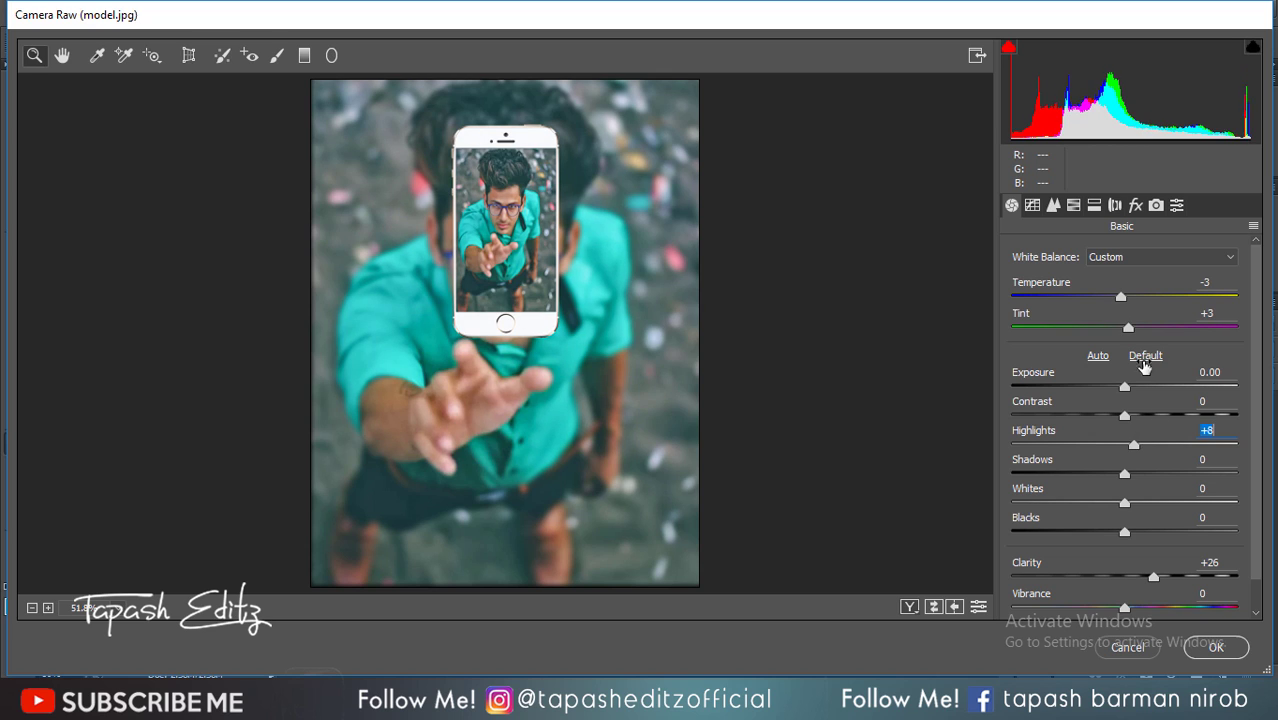
# Set Camera Raw sharpening Amount to 43 and Luminance noise reduction to 43
pyautogui.click(1053, 205)
pyautogui.moveTo(1012, 281); pyautogui.dragTo(1076, 281)
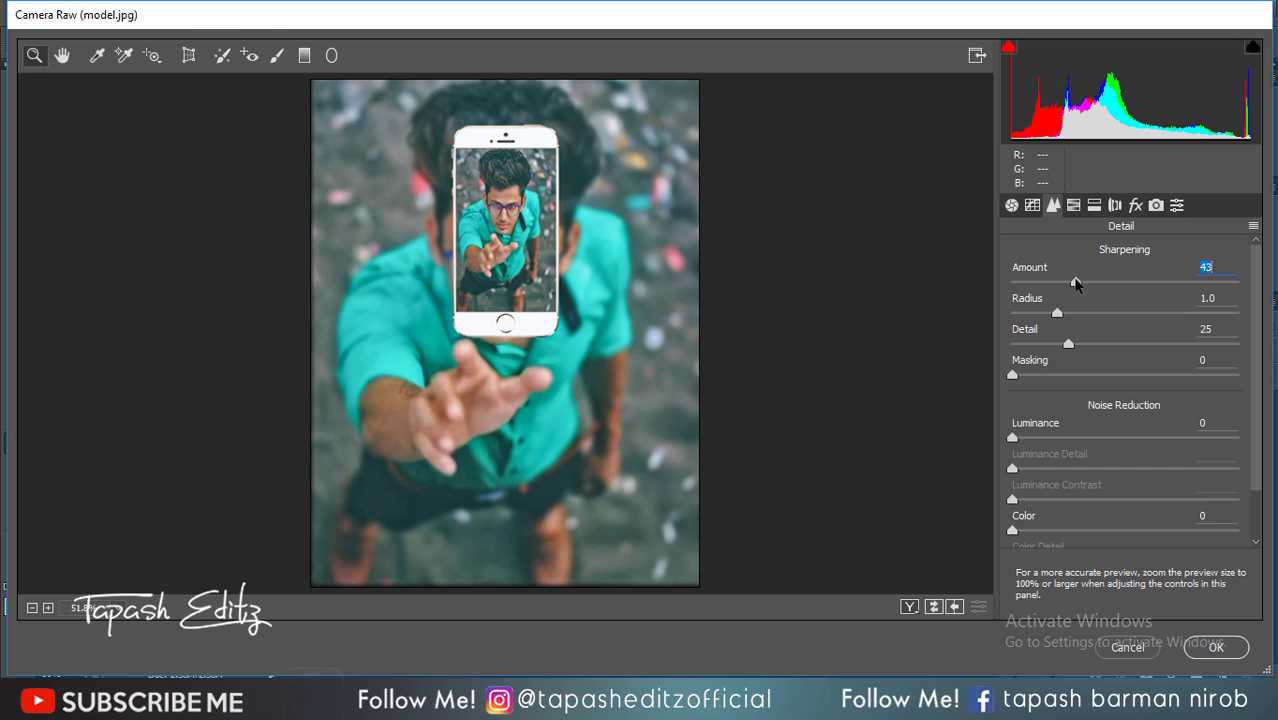
pyautogui.moveTo(1012, 437); pyautogui.dragTo(1110, 448)
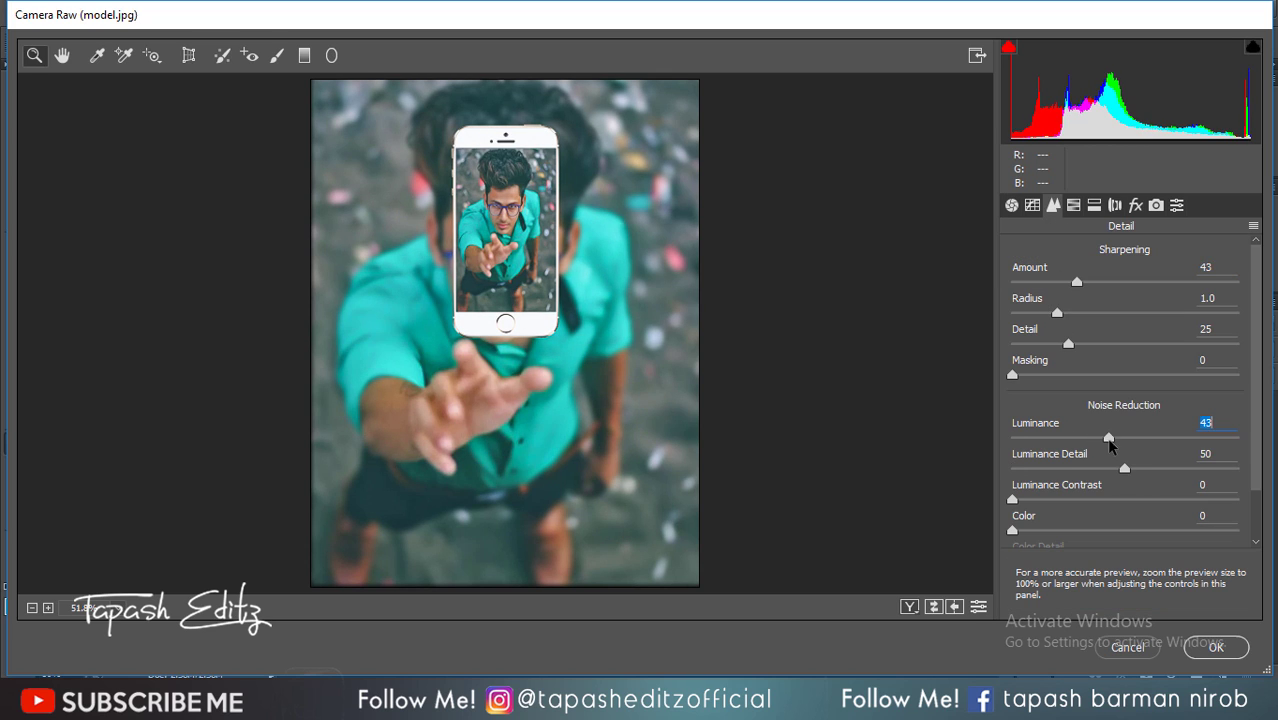
# Shift hues to Aquas +6 and Blues -4, and adjust Oranges saturation and hue
pyautogui.click(1075, 208)
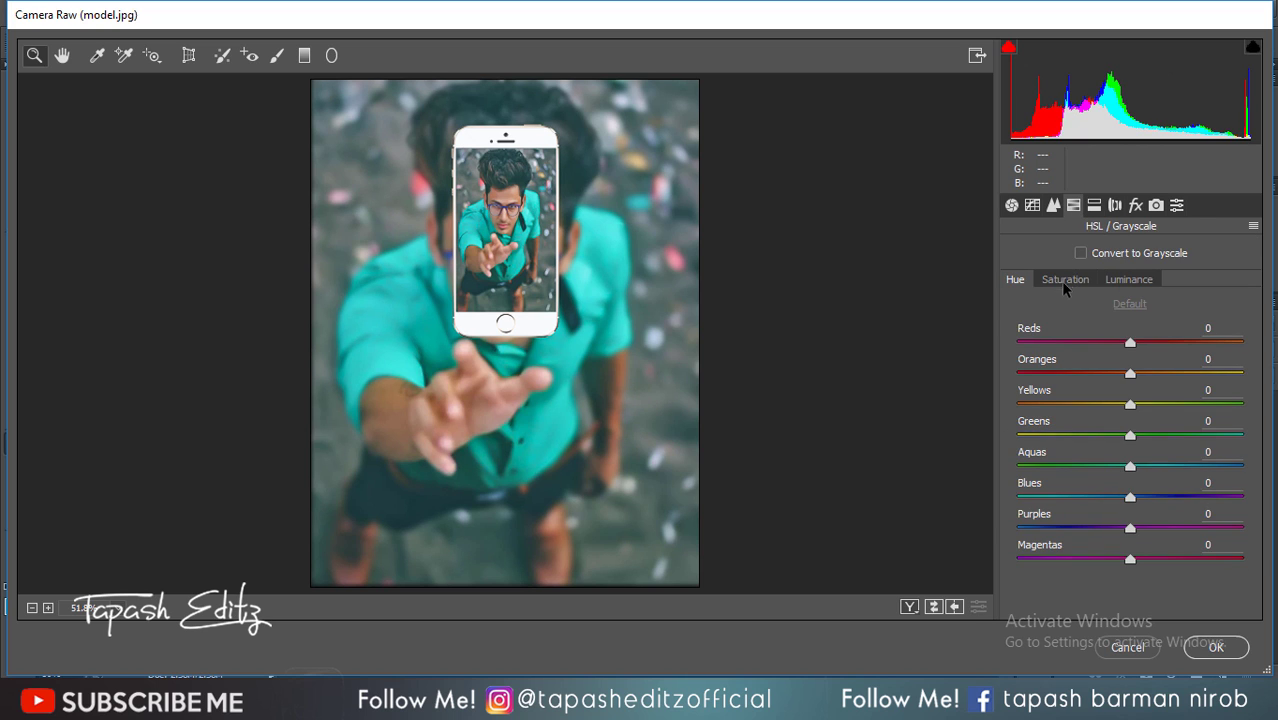
pyautogui.moveTo(1129, 498)
pyautogui.mouseDown()
pyautogui.moveTo(1157, 495)
pyautogui.moveTo(1125, 497)
pyautogui.moveTo(1105, 465)
pyautogui.moveTo(1137, 466)
pyautogui.mouseUp()
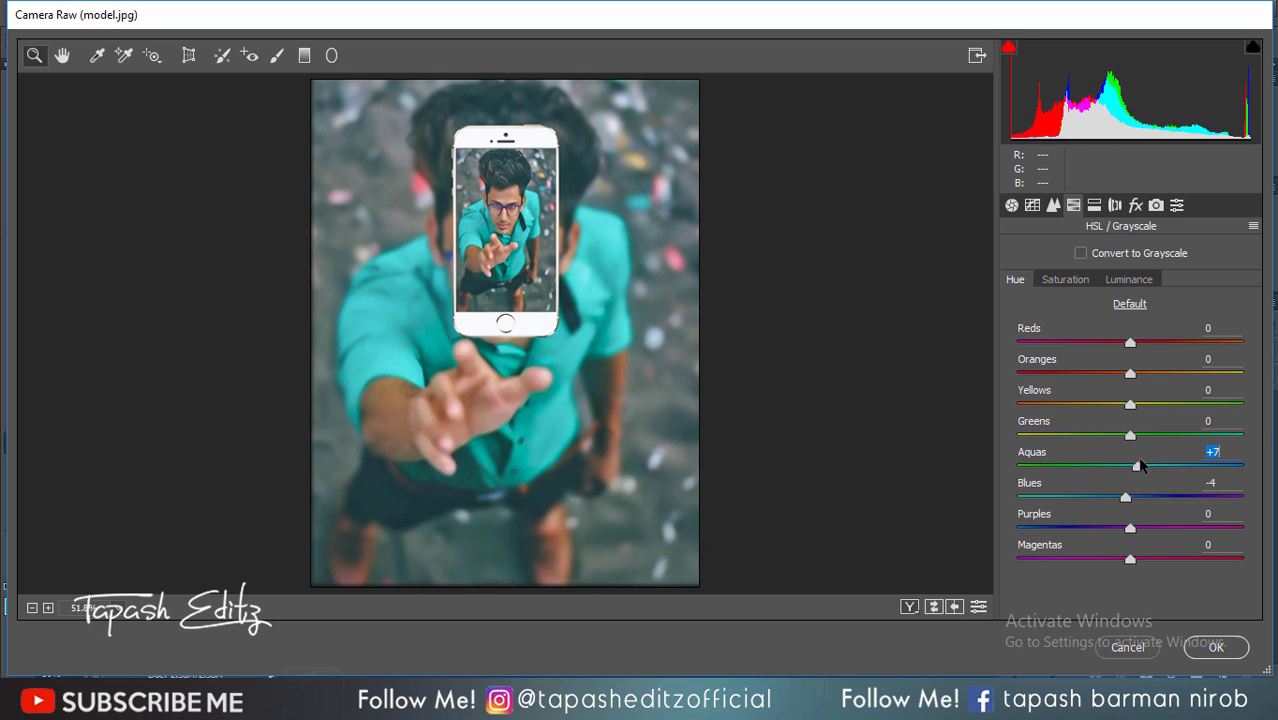
pyautogui.click(1072, 280)
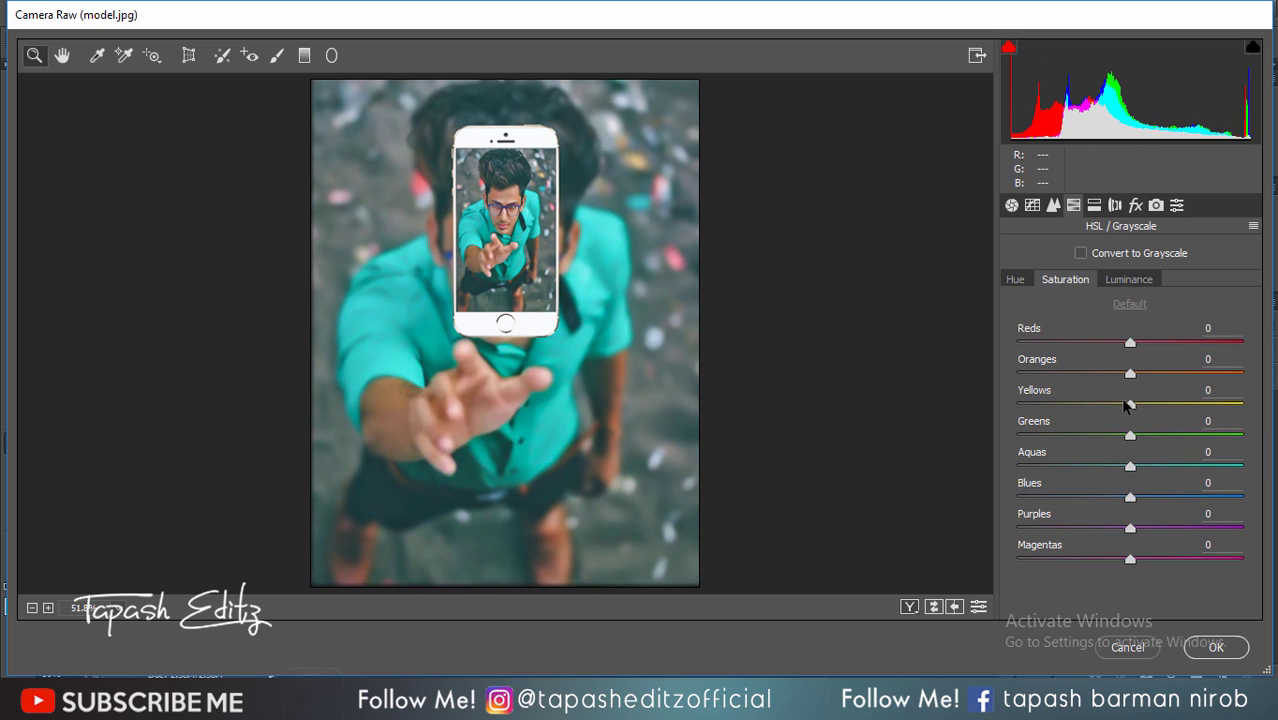
pyautogui.moveTo(1129, 374); pyautogui.dragTo(1146, 374)
pyautogui.click(1014, 279)
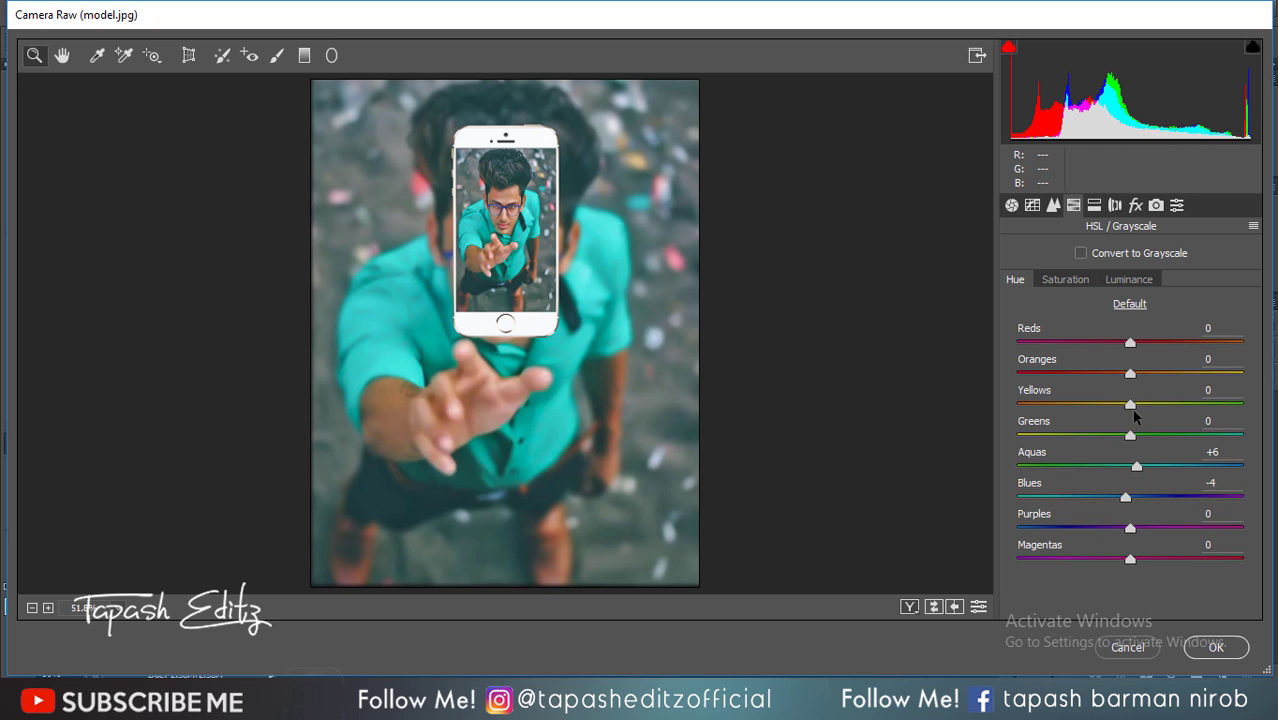
pyautogui.moveTo(1130, 373)
pyautogui.mouseDown()
pyautogui.moveTo(1219, 373)
pyautogui.moveTo(1152, 371)
pyautogui.mouseUp()
# Add Dehaze +13 and a -23 vignette, then apply the Camera Raw grade
pyautogui.click(1138, 205)
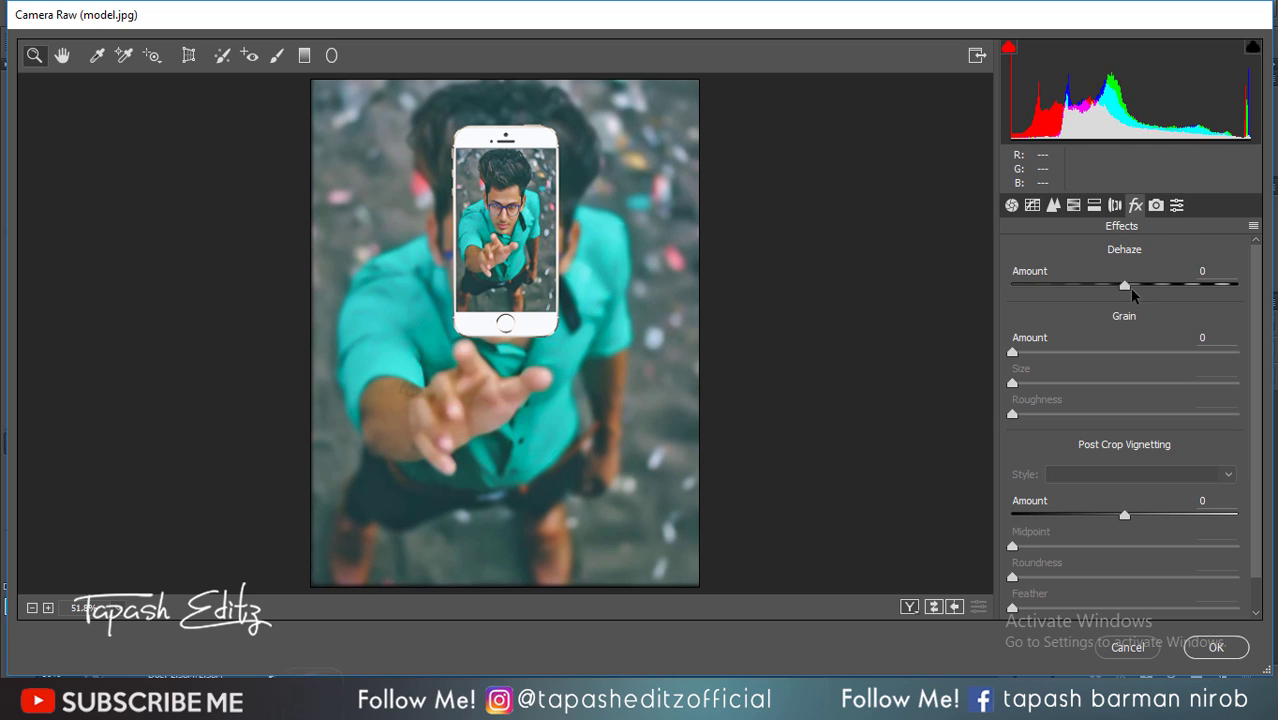
pyautogui.moveTo(1131, 288); pyautogui.dragTo(1156, 290)
pyautogui.moveTo(1124, 516)
pyautogui.mouseDown()
pyautogui.moveTo(1087, 516)
pyautogui.moveTo(1100, 514)
pyautogui.mouseUp()
pyautogui.moveTo(1156, 288); pyautogui.dragTo(1139, 288)
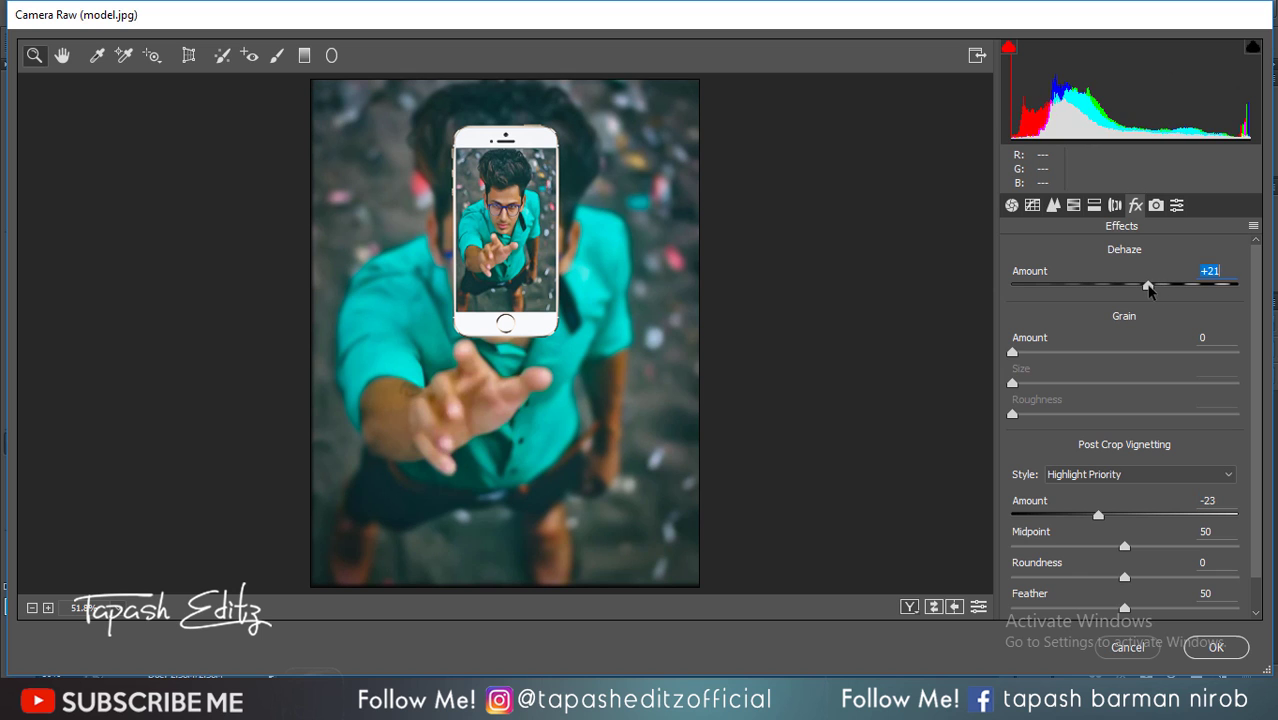
pyautogui.click(1210, 648)
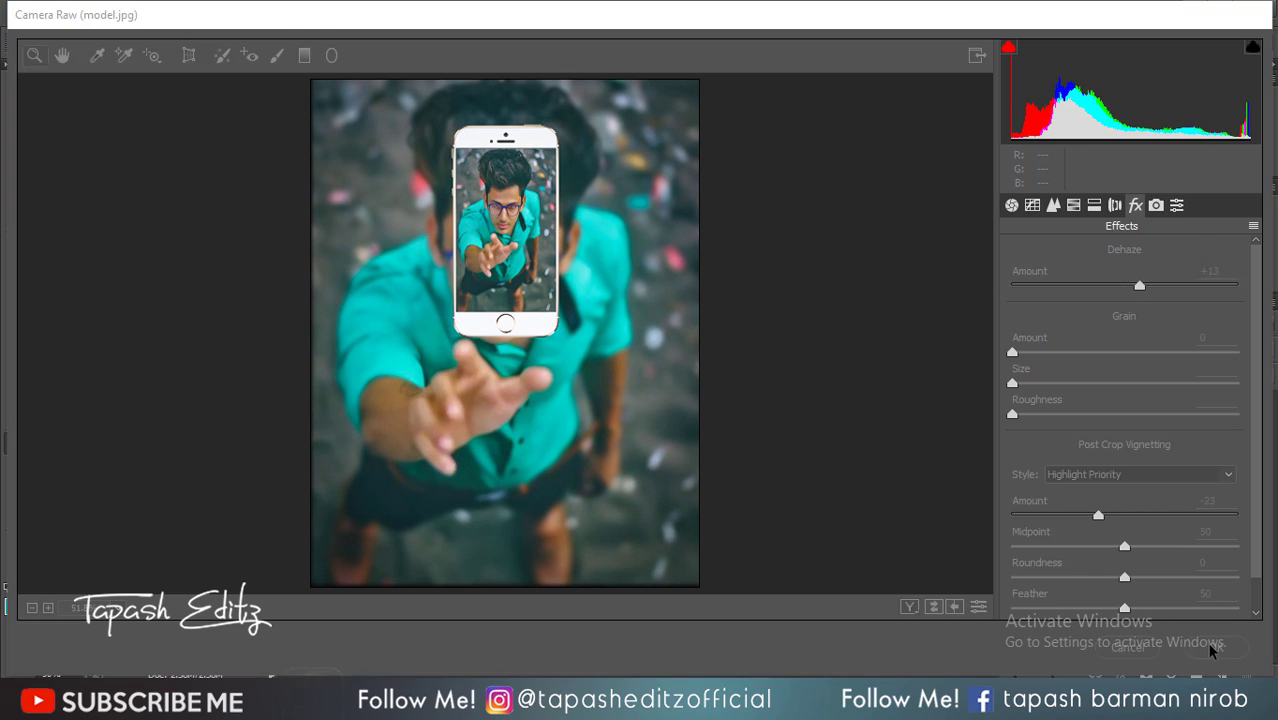